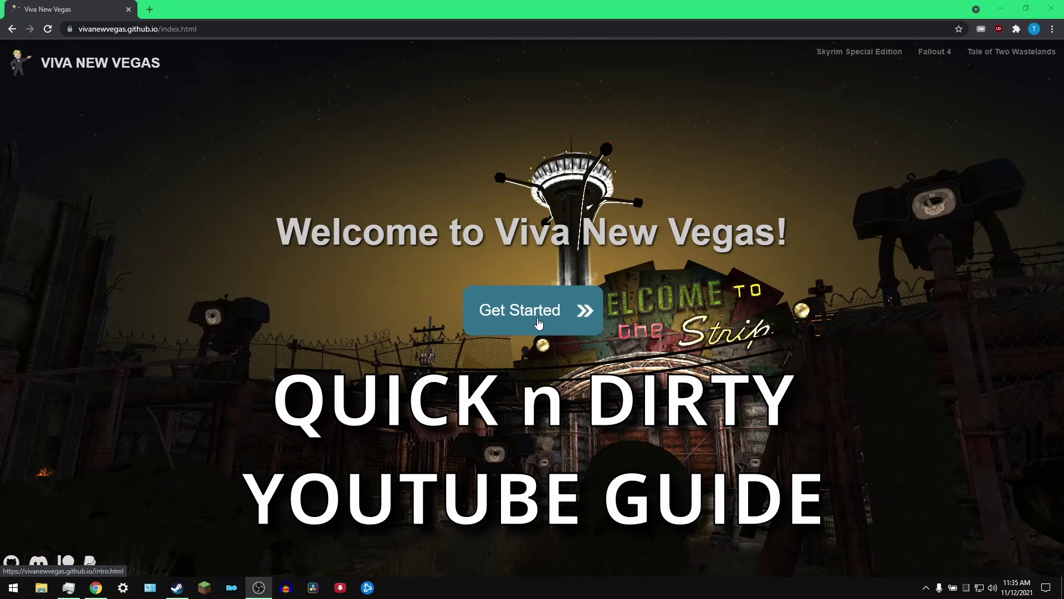
# Step: Look through the Viva New Vegas guide's Introduction, Initial Setup, MO2 and Utilities pages
pyautogui.click(533, 312)
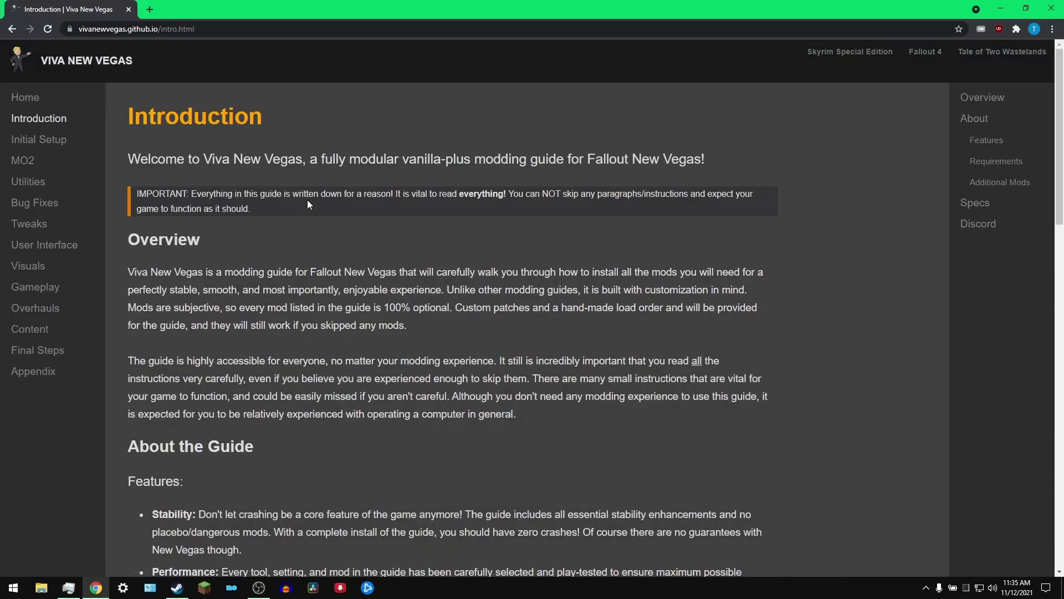
pyautogui.click(55, 142)
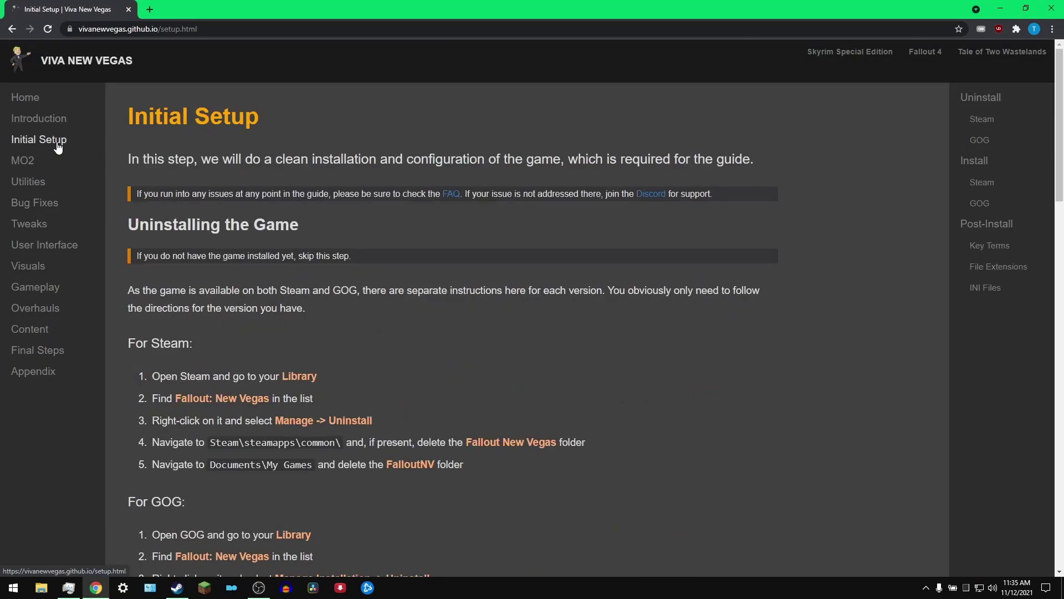
pyautogui.scroll(-2, 210, 170)
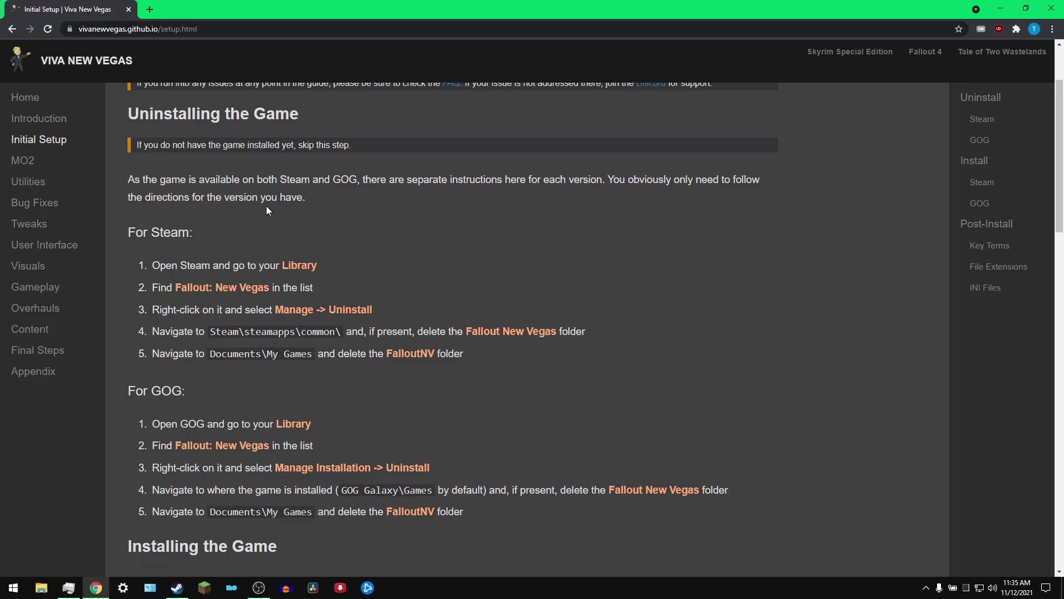
pyautogui.click(49, 168)
pyautogui.scroll(-1, 105, 181)
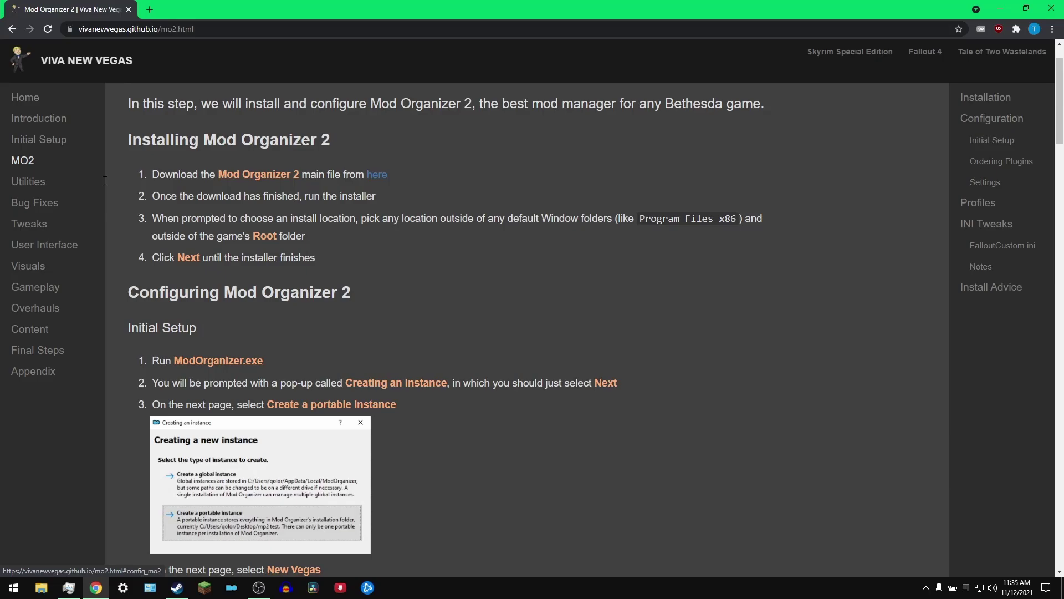
pyautogui.click(22, 181)
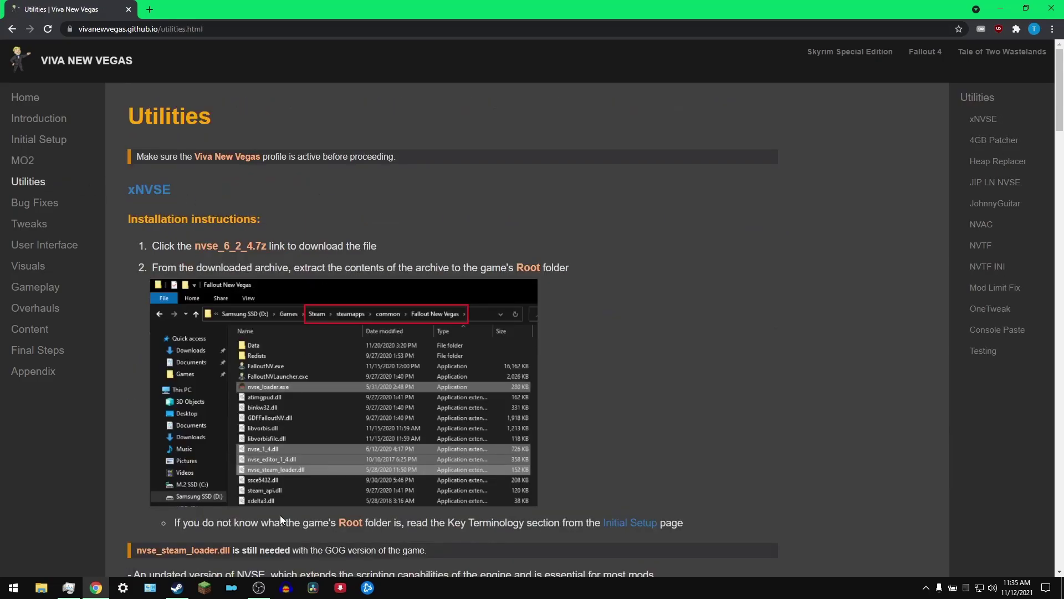
# Step: Switch to Steam and open Fallout: New Vegas in the game library
pyautogui.click(177, 588)
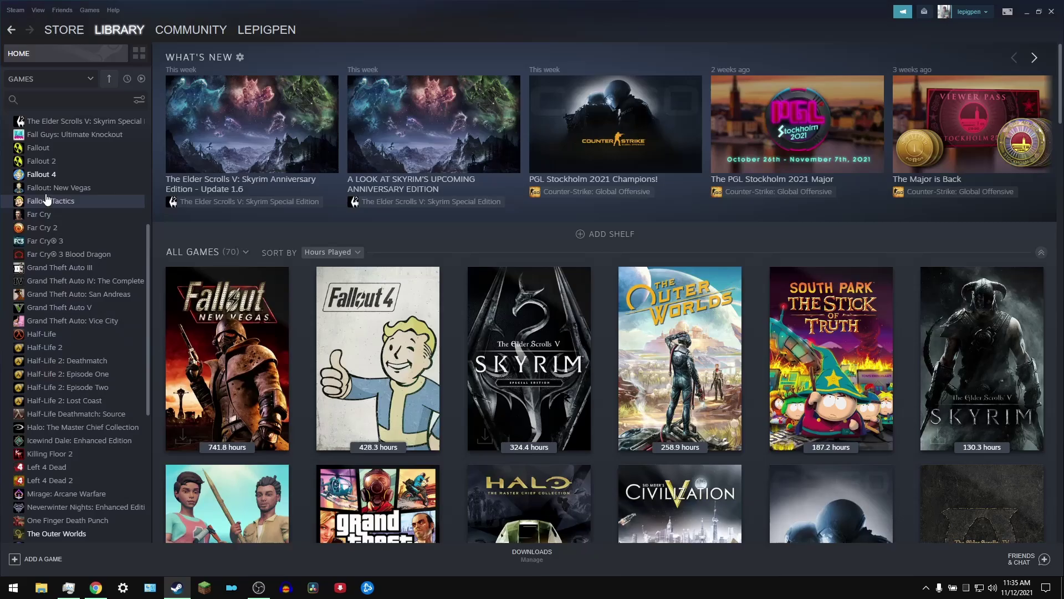
pyautogui.click(51, 190)
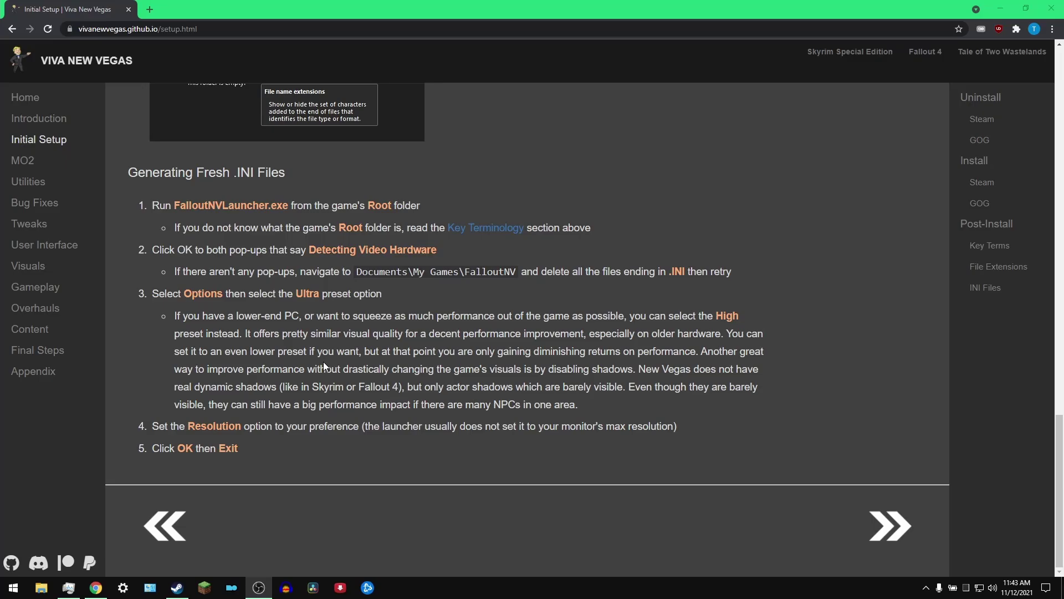
# Step: Launch Fallout: New Vegas from Steam, accepting hardware detection and the 1920x1080 launcher options, and quit from the game's main menu
pyautogui.click(177, 588)
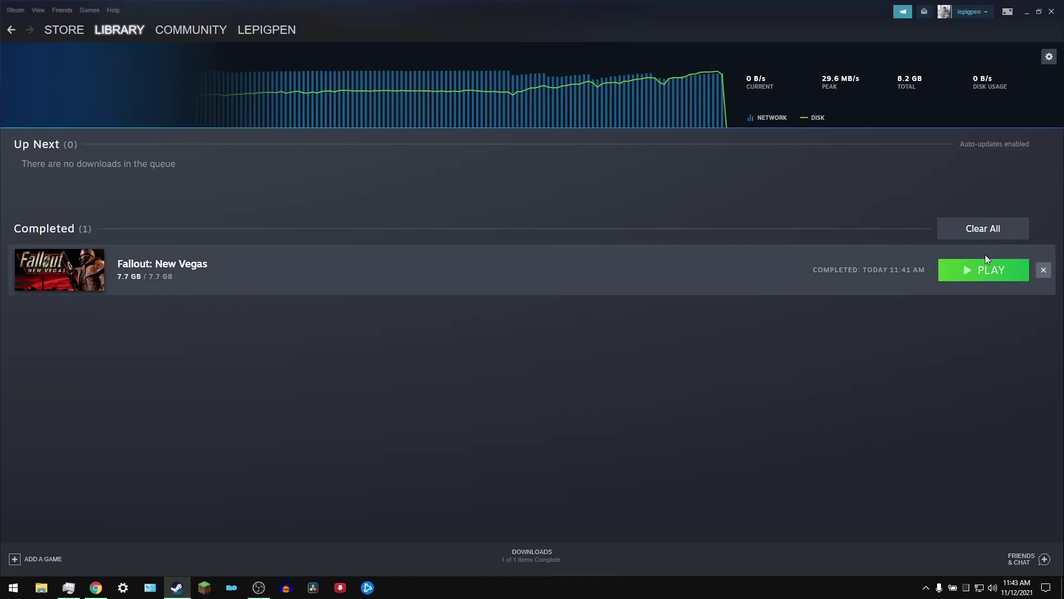
pyautogui.click(986, 275)
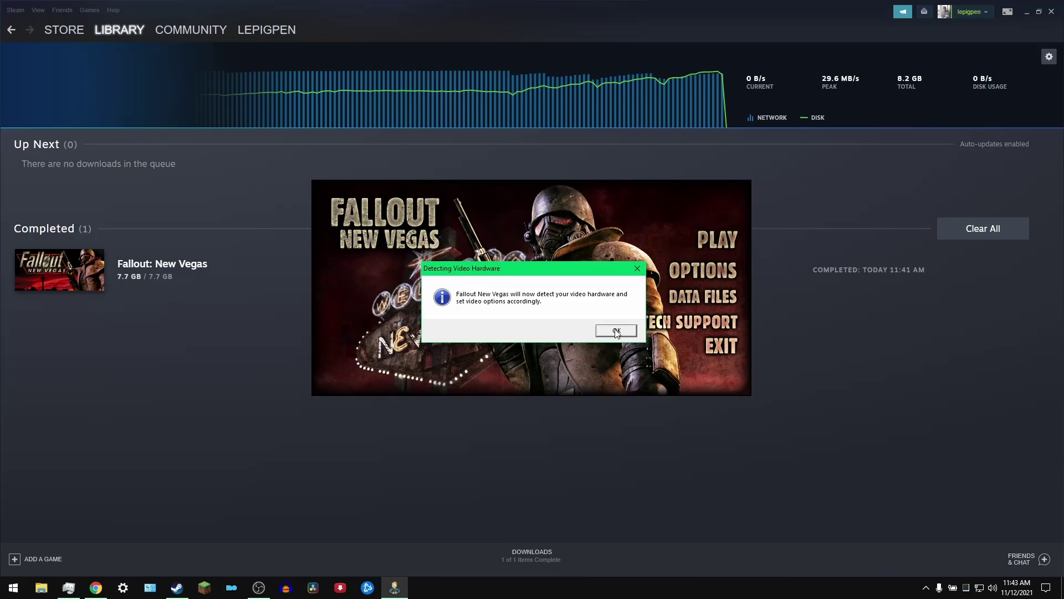
pyautogui.click(616, 331)
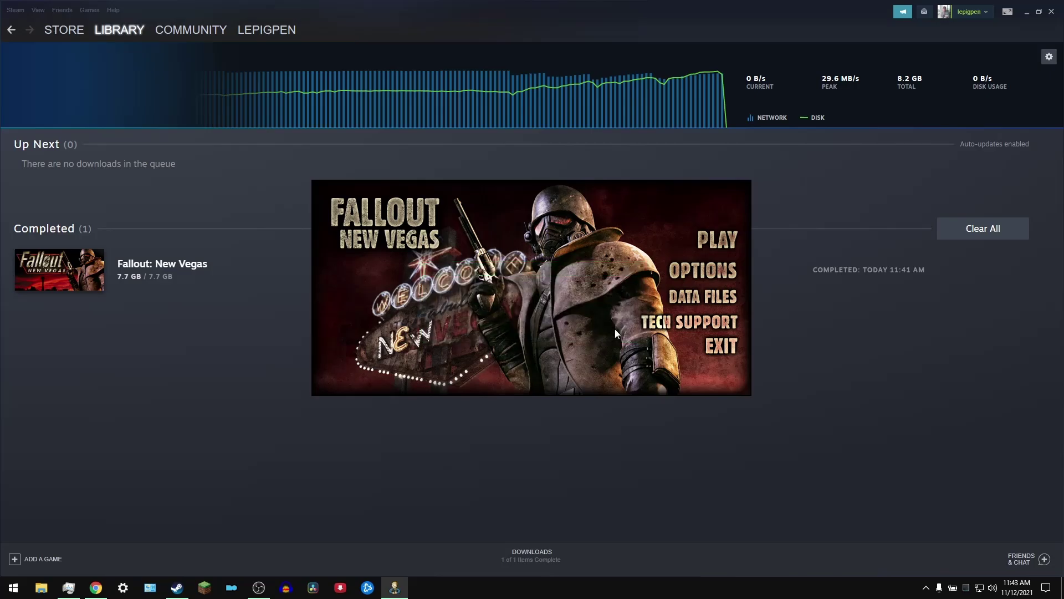
pyautogui.click(604, 330)
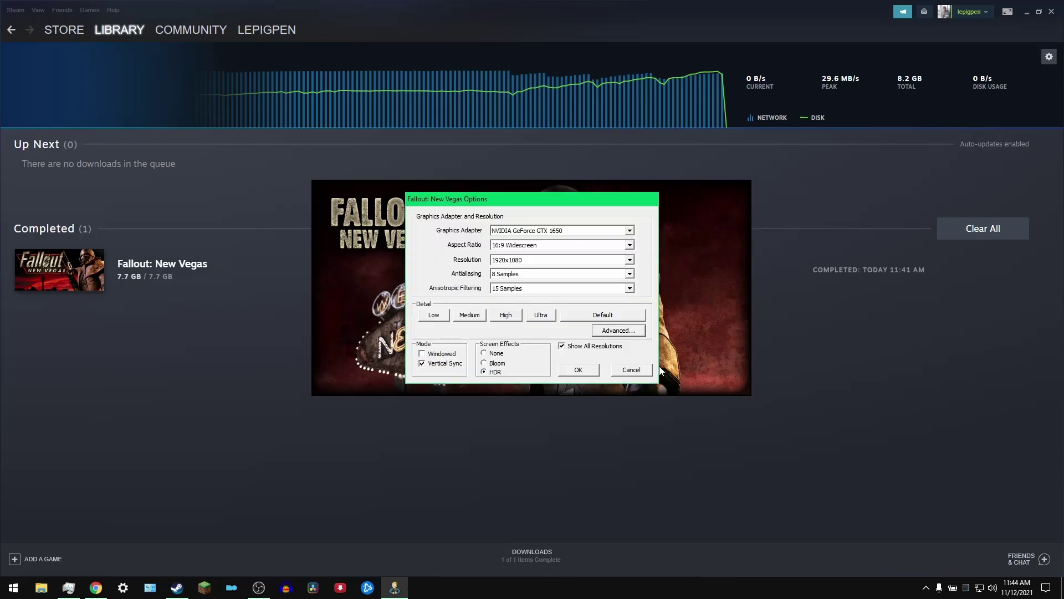
pyautogui.click(578, 369)
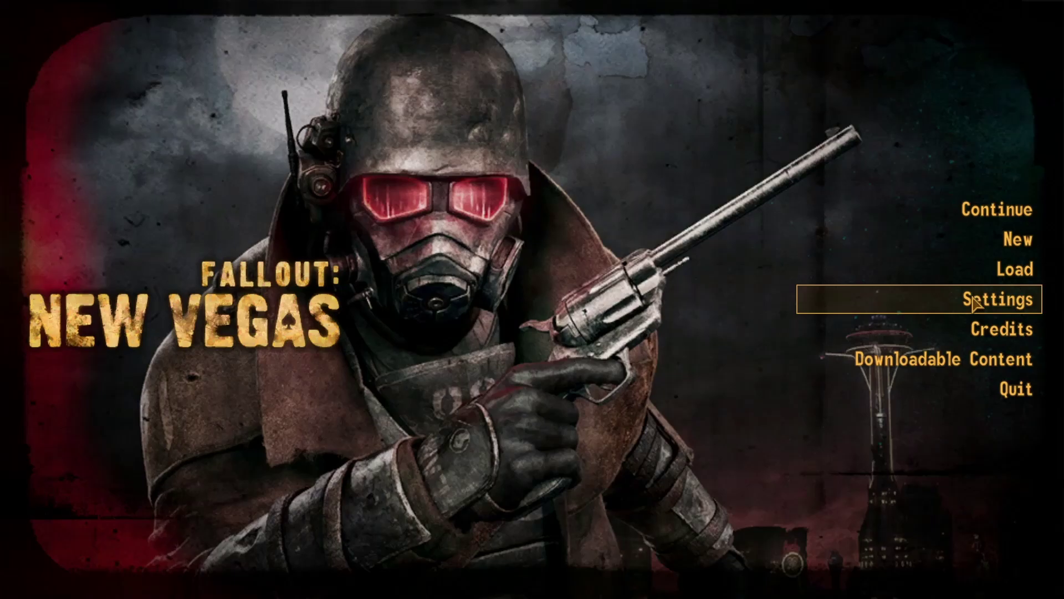
pyautogui.click(972, 389)
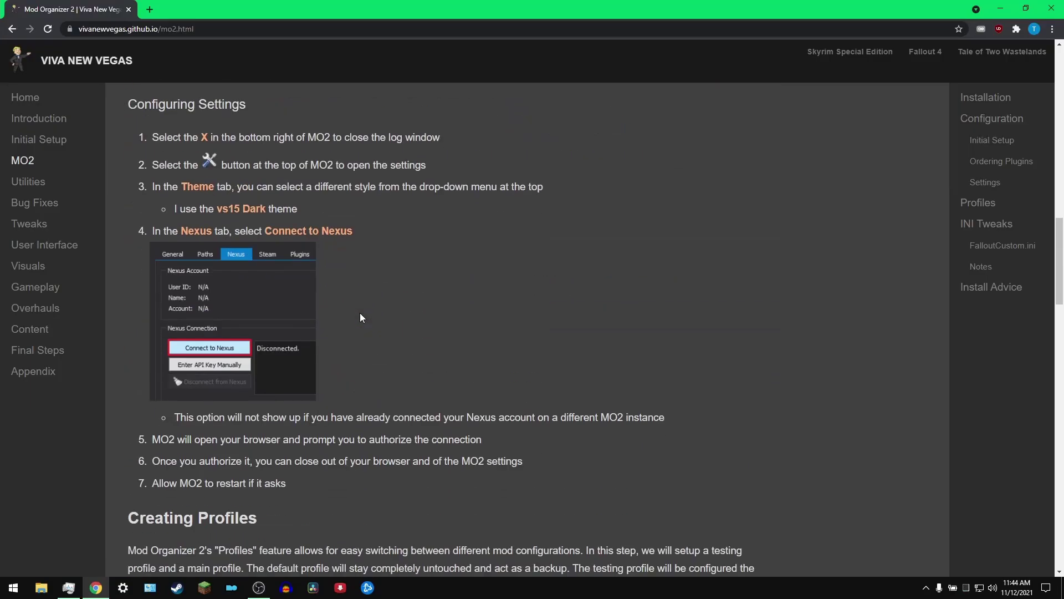
# Step: Create a Mod Organizer instance named fnv that manages New Vegas, and decline the tutorial
pyautogui.scroll(-3, 360, 313)
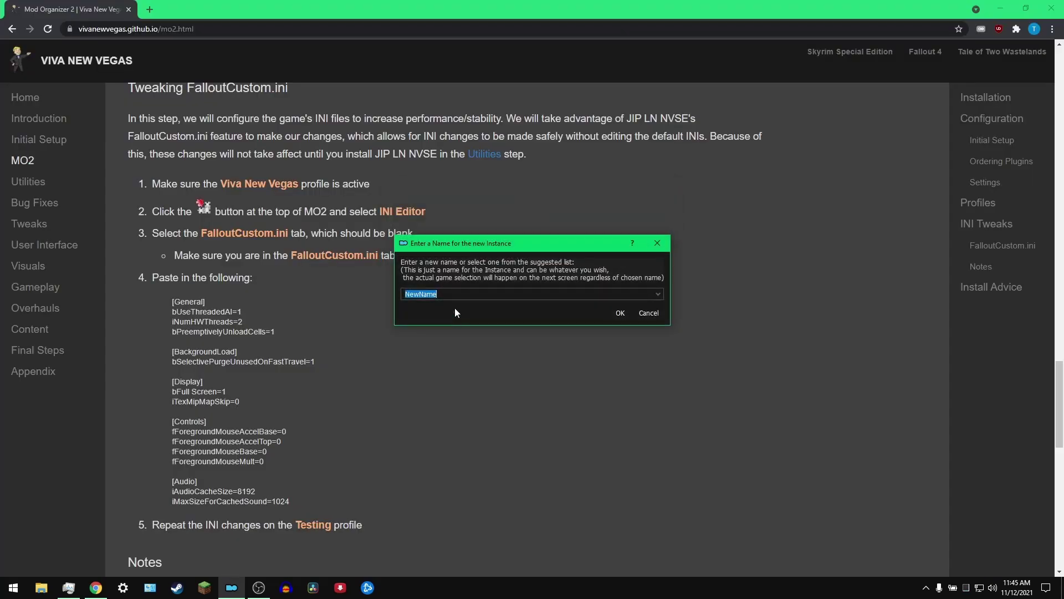
pyautogui.write('fnv')
pyautogui.click(621, 313)
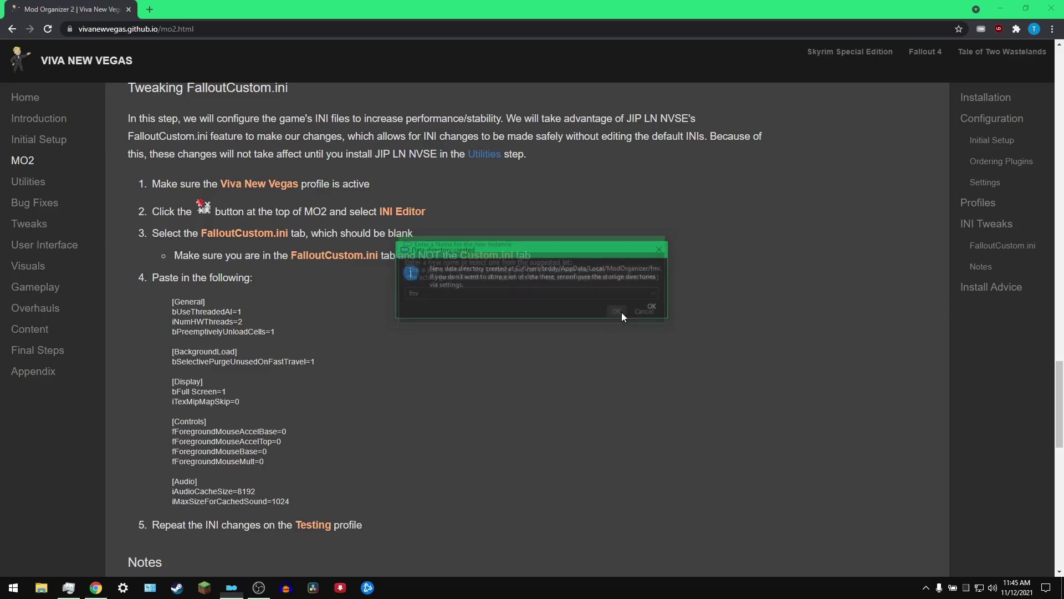
pyautogui.click(655, 307)
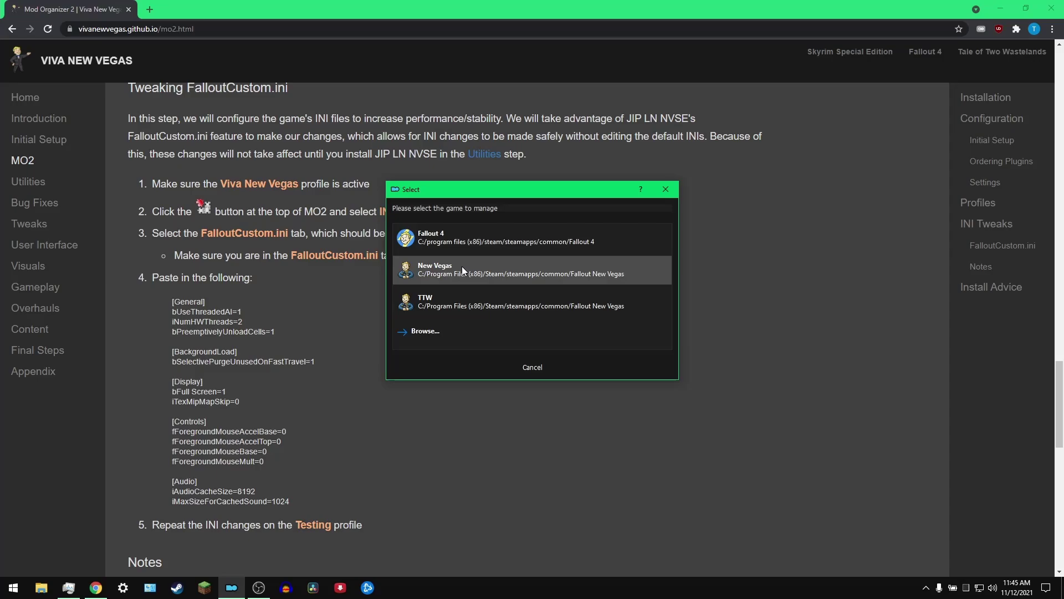
pyautogui.click(640, 271)
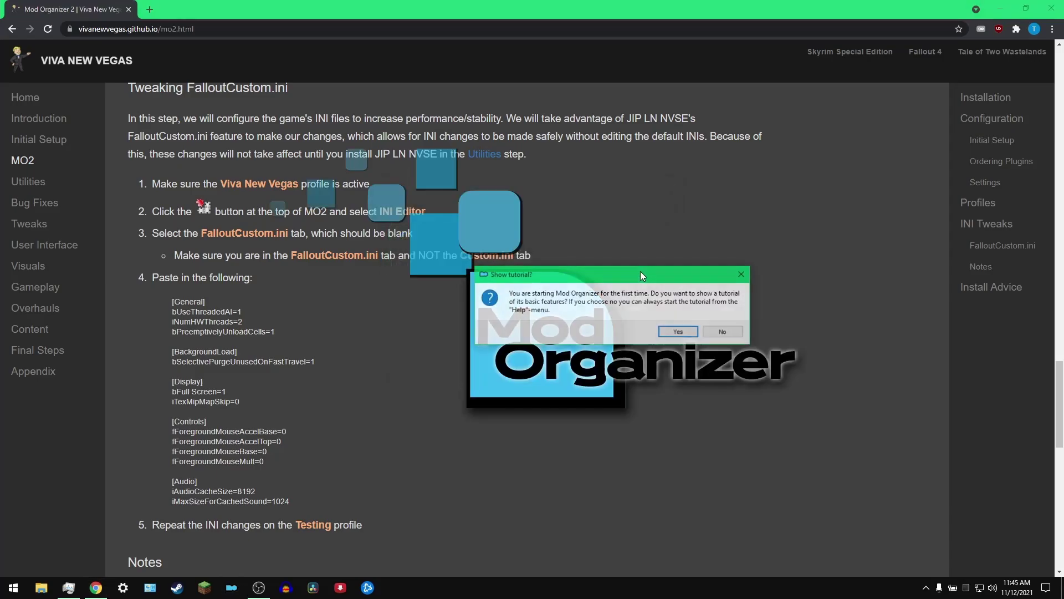
pyautogui.click(715, 331)
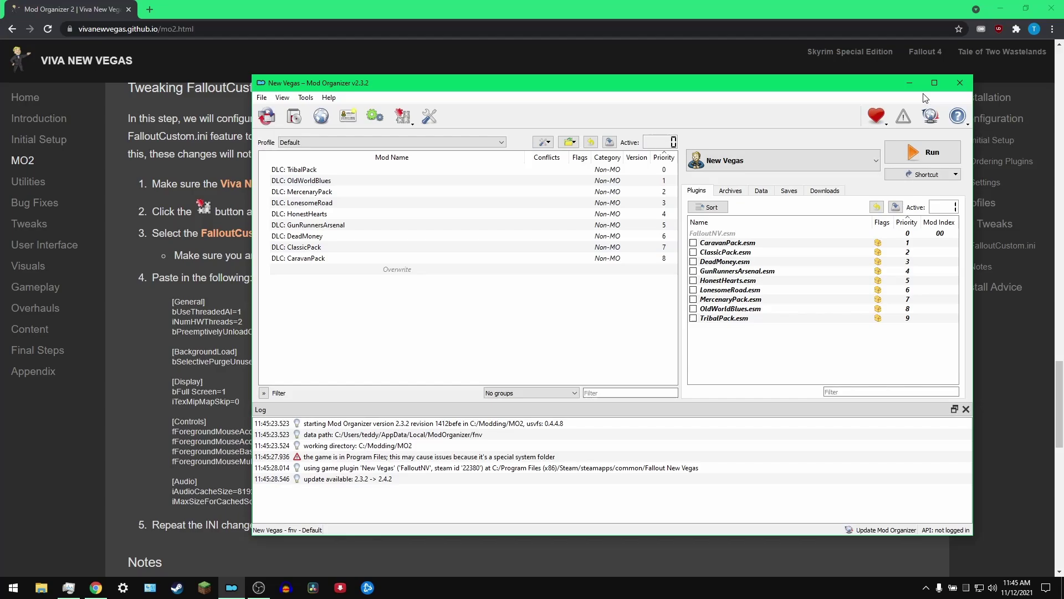
# Step: Maximize the Mod Organizer window and set its interface style to 1809 Dark Mode
pyautogui.click(934, 83)
pyautogui.click(123, 39)
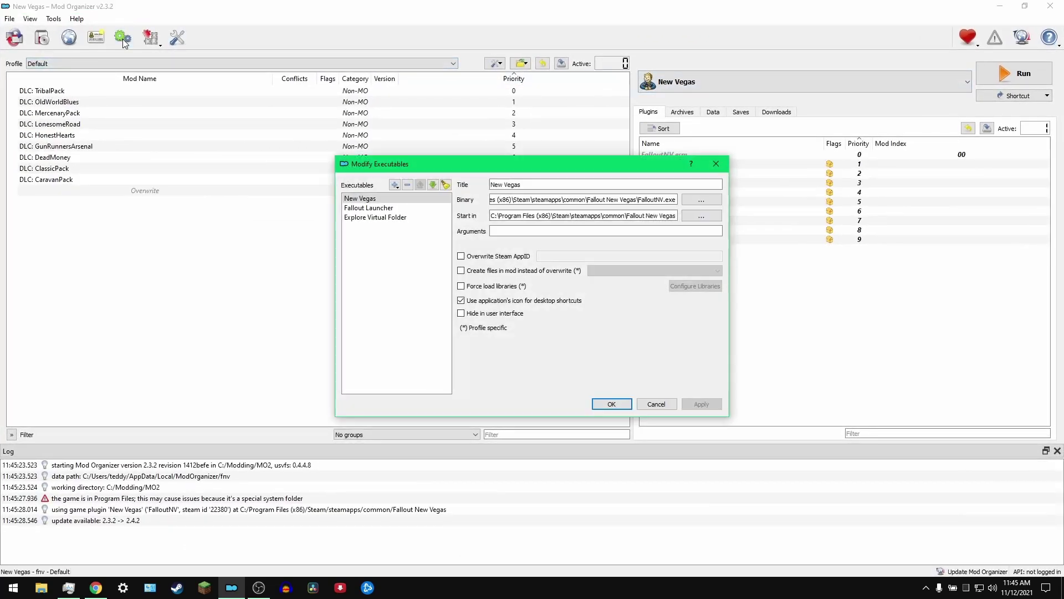
pyautogui.click(715, 165)
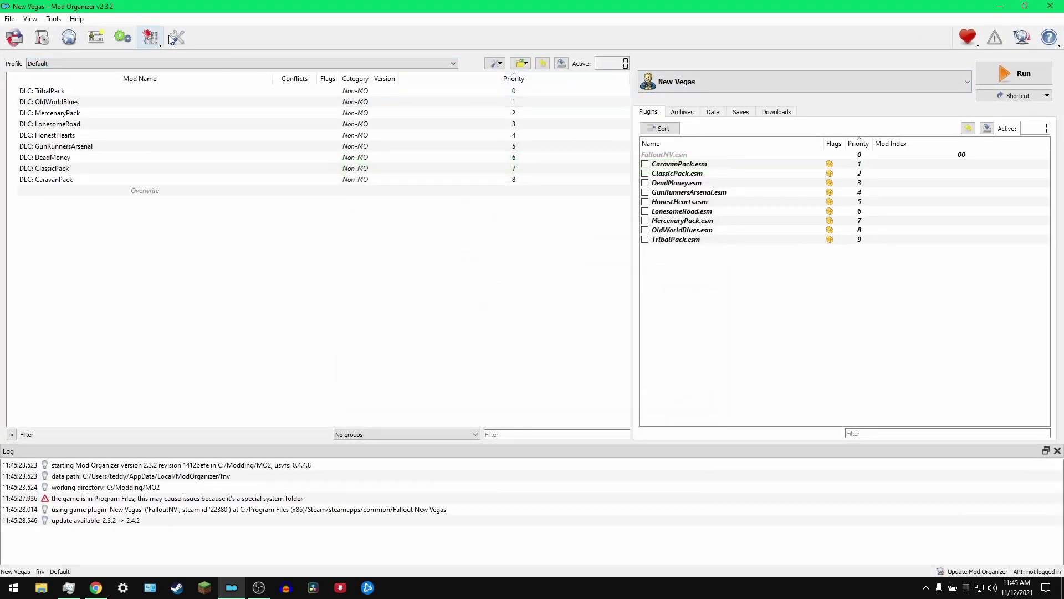
pyautogui.click(177, 38)
pyautogui.click(490, 224)
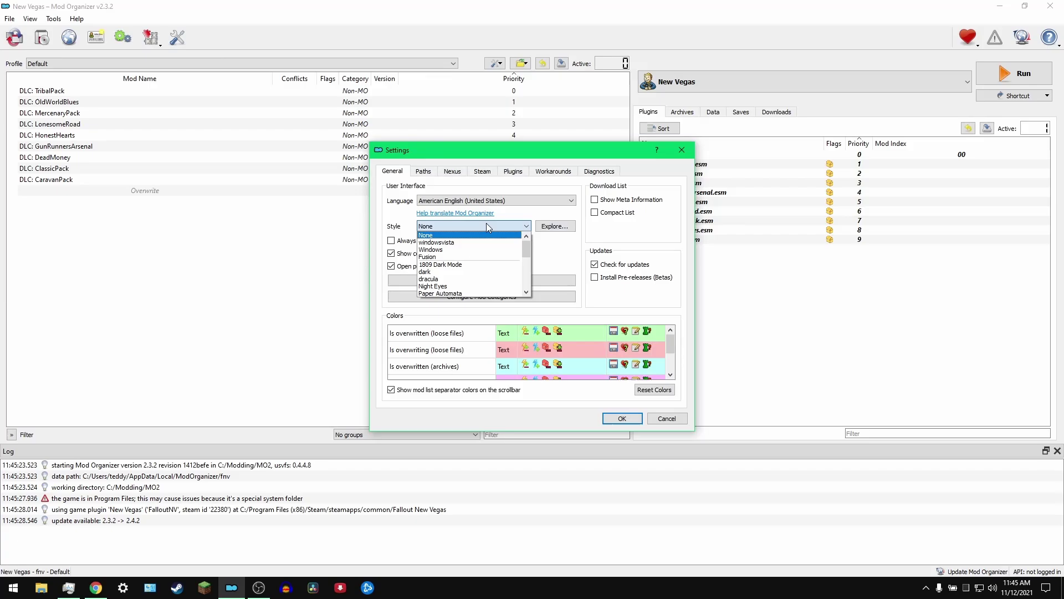
pyautogui.click(468, 268)
pyautogui.click(635, 420)
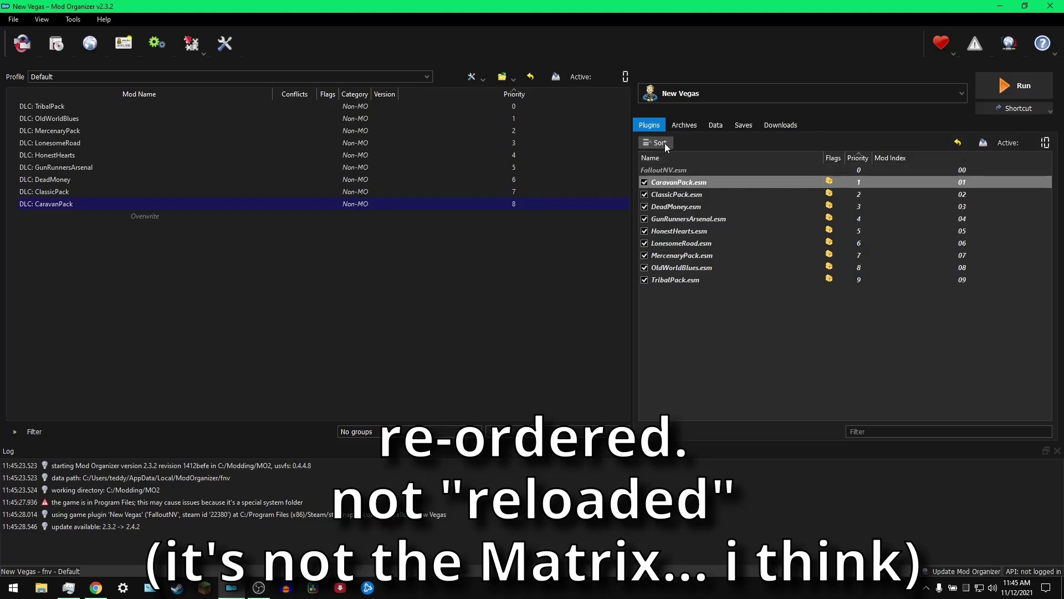
# Step: Sort the plugin list with LOOT and check it against the plugin order shown in the guide
pyautogui.click(663, 143)
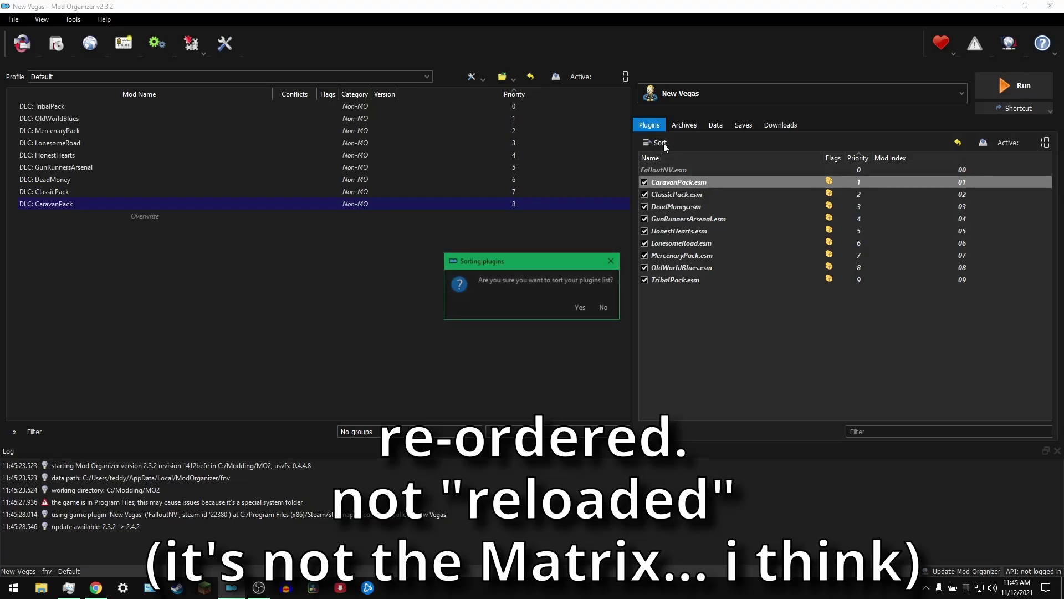
pyautogui.click(580, 310)
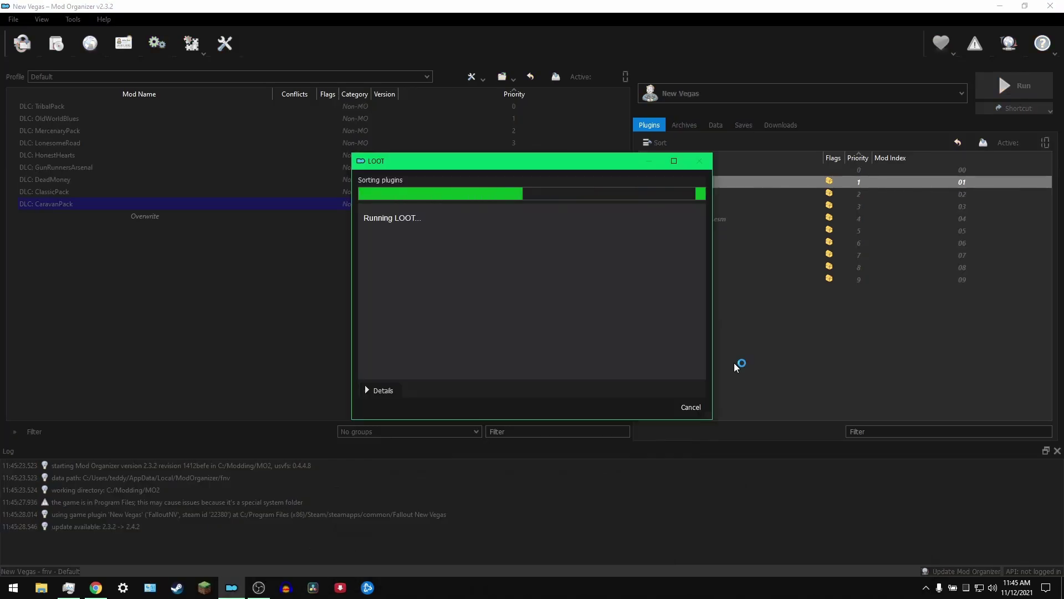
pyautogui.click(97, 535)
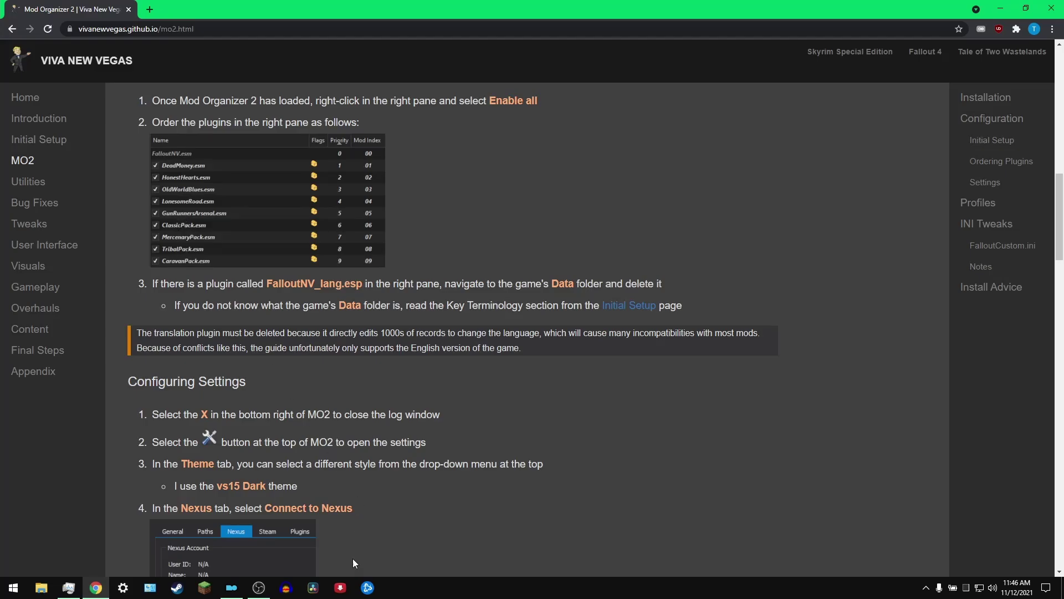
pyautogui.click(234, 588)
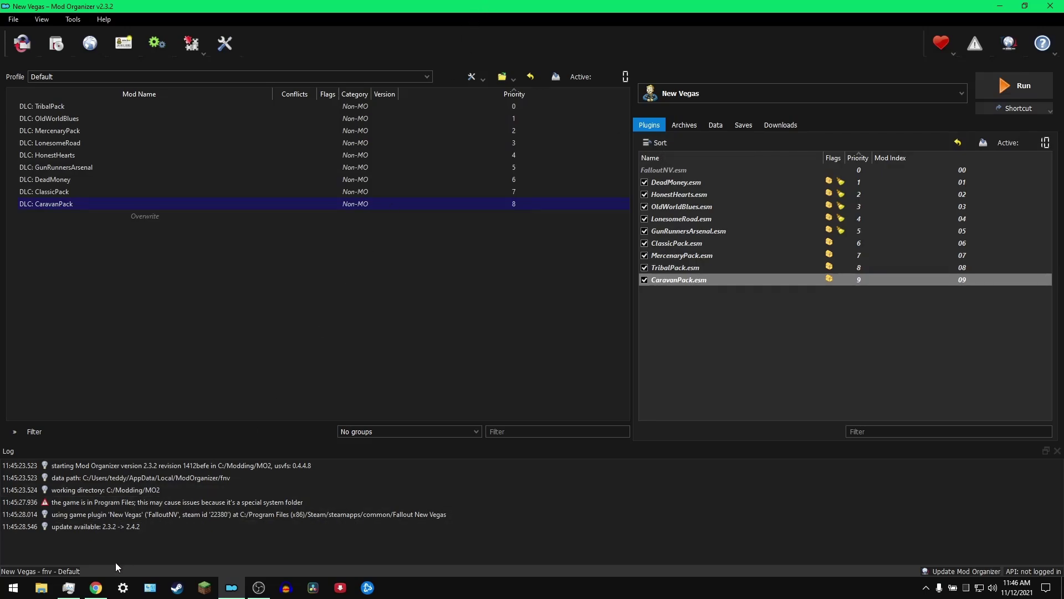
# Step: Copy the guide's INI tweaks, from [General] through [Audio], into falloutcustom.ini and save the file
pyautogui.click(95, 588)
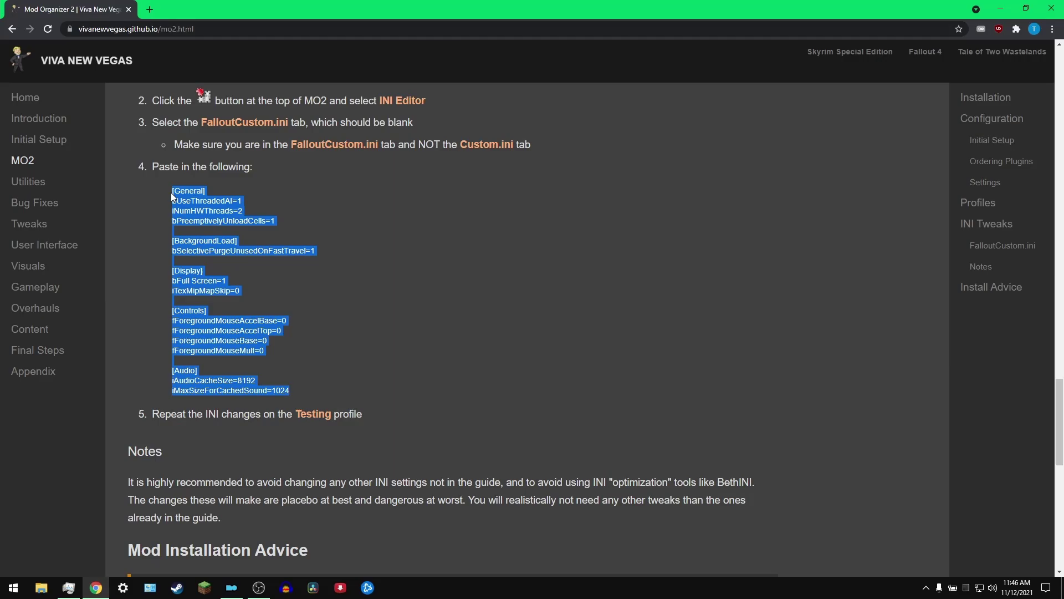
pyautogui.click(236, 595)
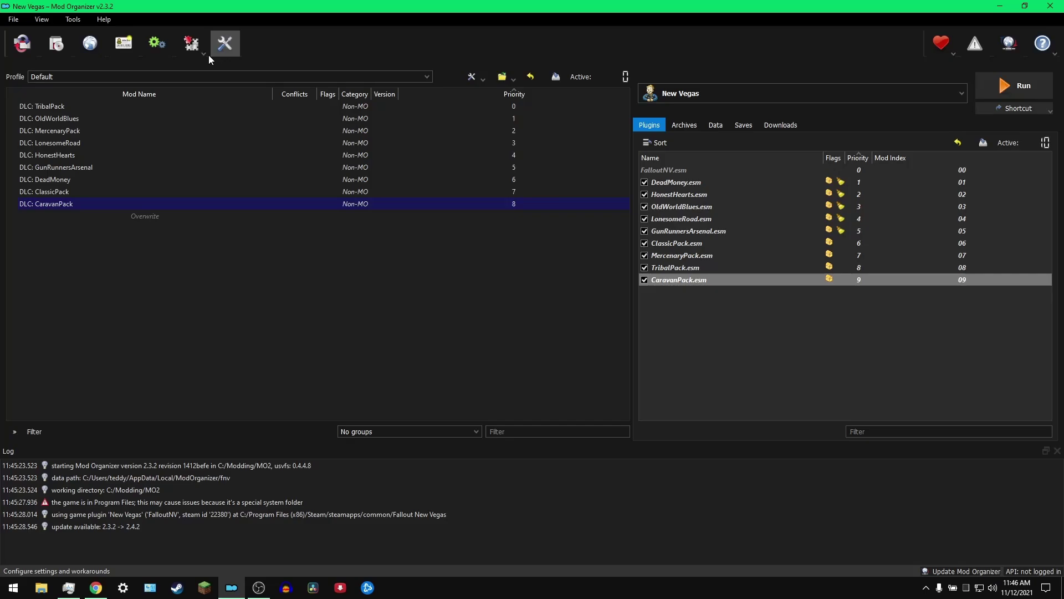
pyautogui.click(194, 49)
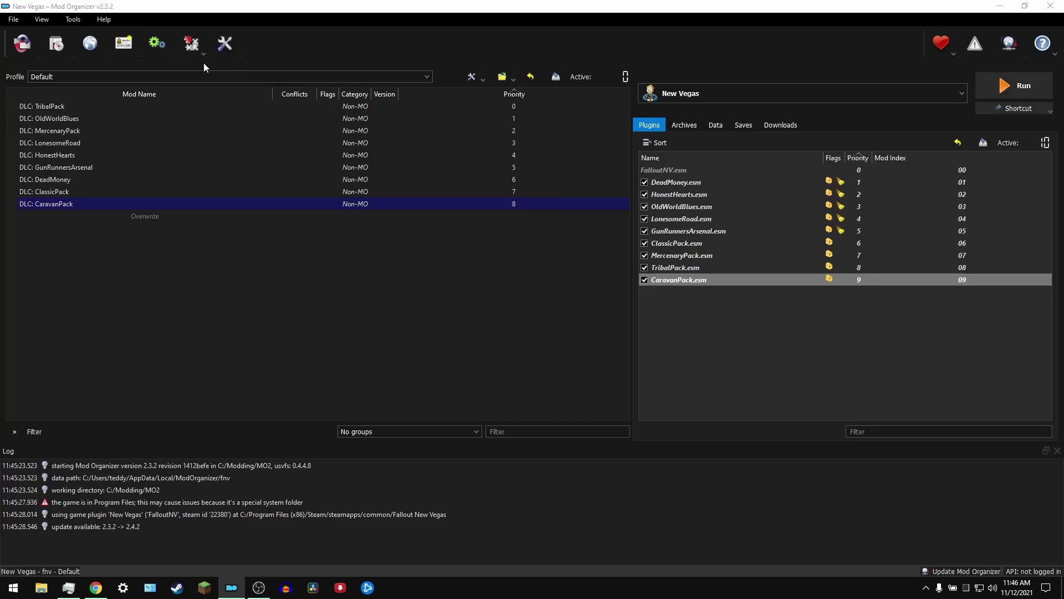
pyautogui.click(452, 200)
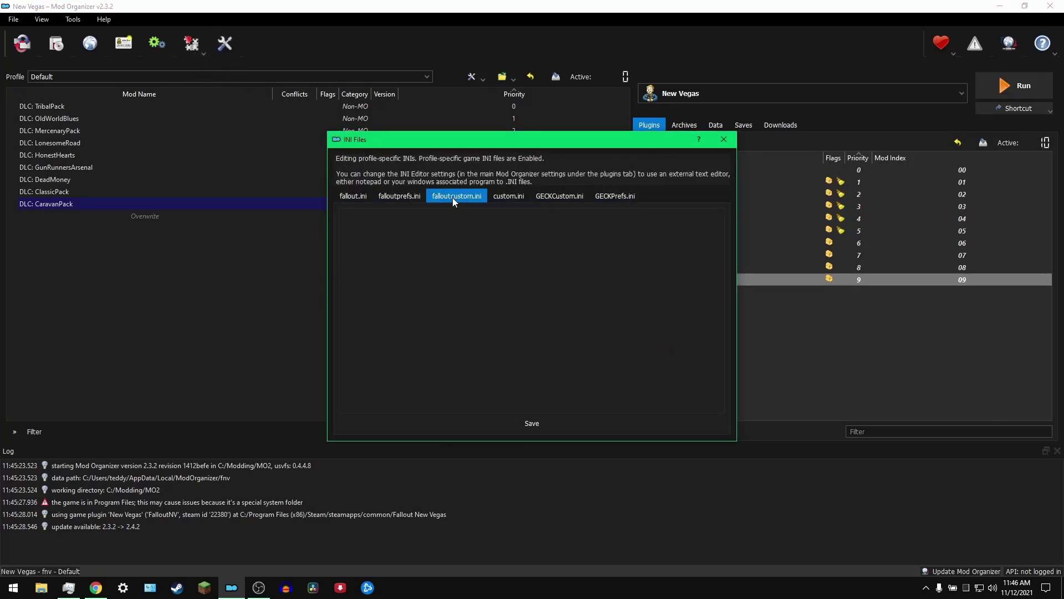
pyautogui.write('[General] bUseThreadedAI=1 iNumHWThreads=2 bPreemptivelyUnloadCells=1  [BackgroundLoad] bSelectivePurgeUnusedOnFastTravel=1  [Display] bFull Screen=1 iTexMipMapSkip=0  [Controls] fForegroundMouseAccelBase=0 fForegroundMouseAccelTop=0 fForegroundMouseBase=0 fForegroundMouseMult=0  [Audio] iAudioCacheSize=8192 iMaxSizeForCachedSound=1024')
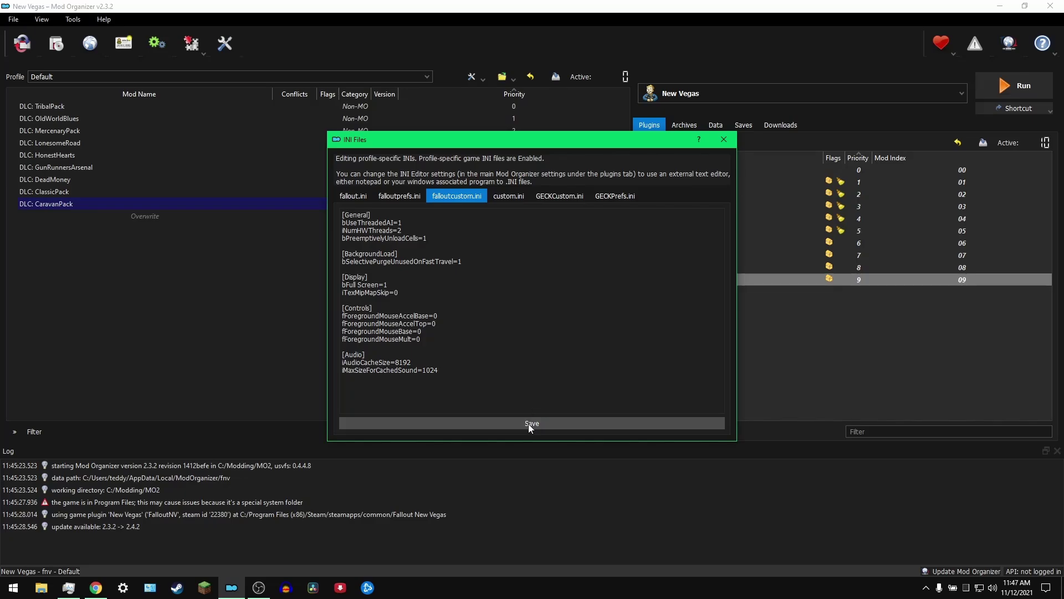
pyautogui.click(716, 142)
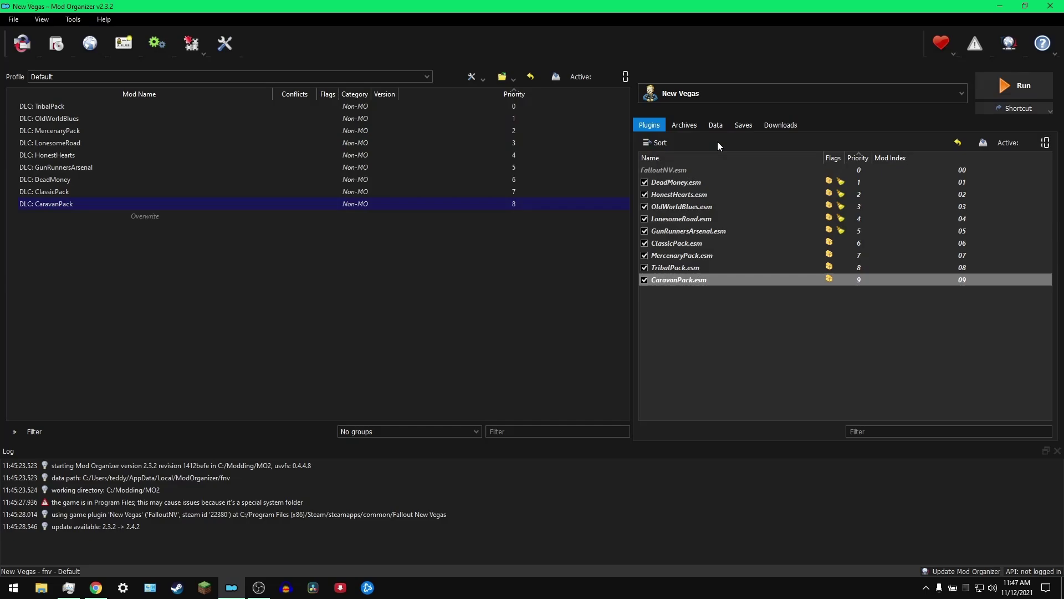
# Step: Open and close the profile settings for Default, and clear the read-only flag on fallout.ini
pyautogui.click(121, 48)
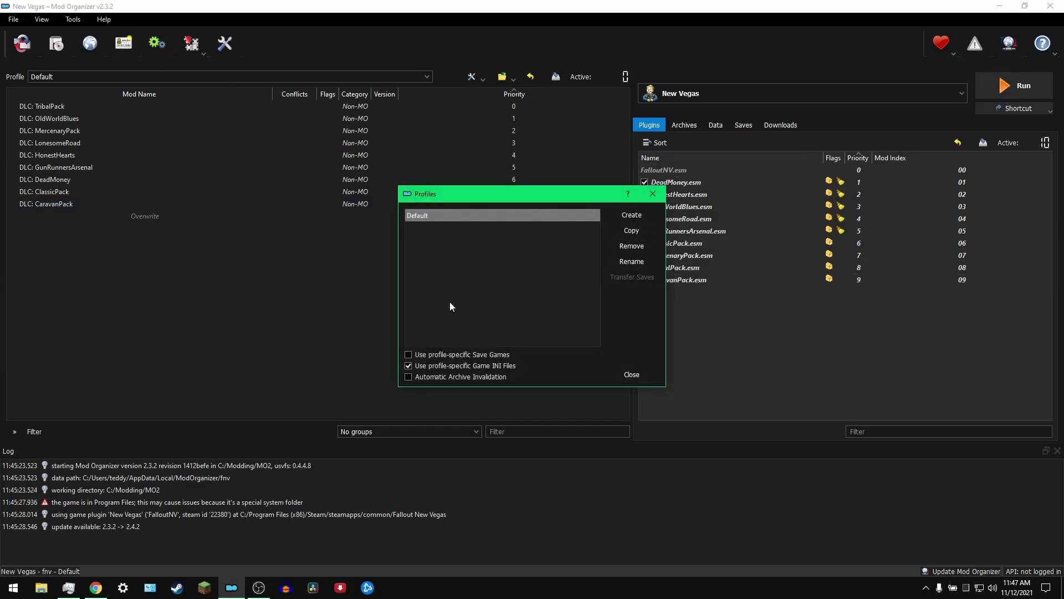
pyautogui.click(633, 375)
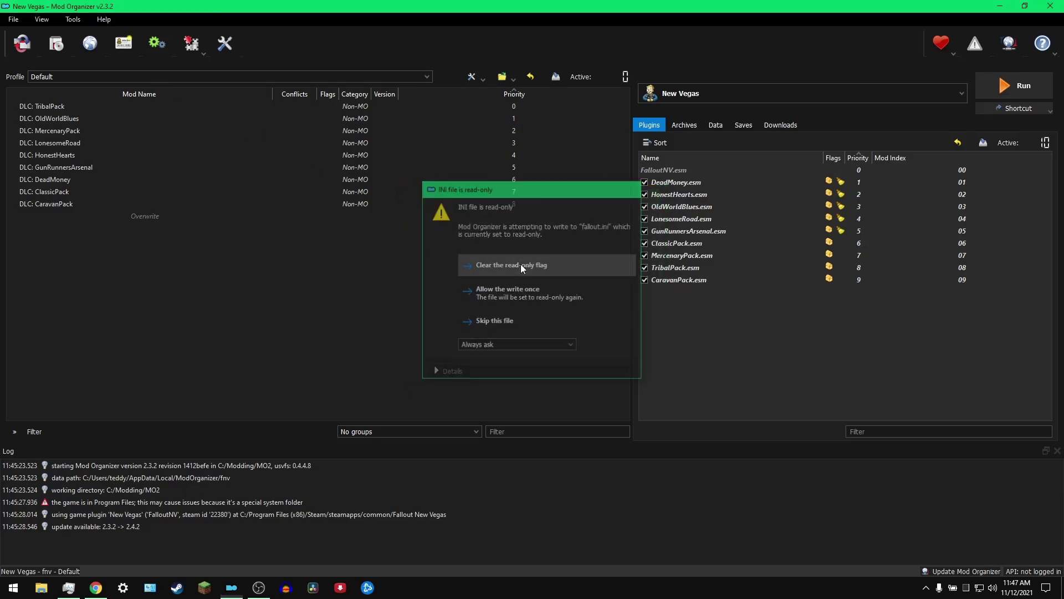
pyautogui.click(521, 264)
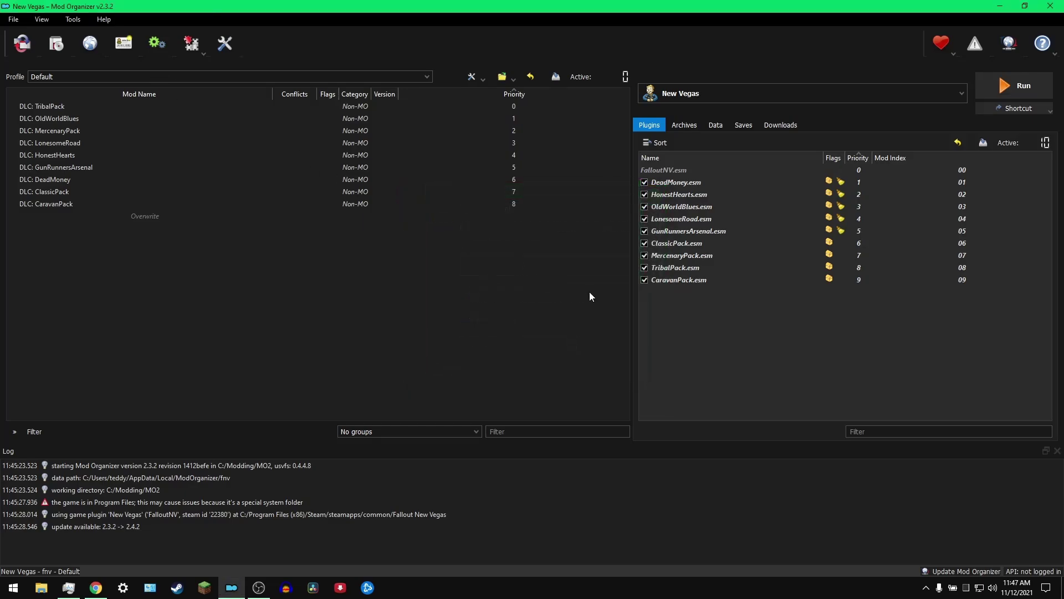
# Step: Check the profile list and the Default profile's options, and close the profiles window without changes
pyautogui.click(124, 45)
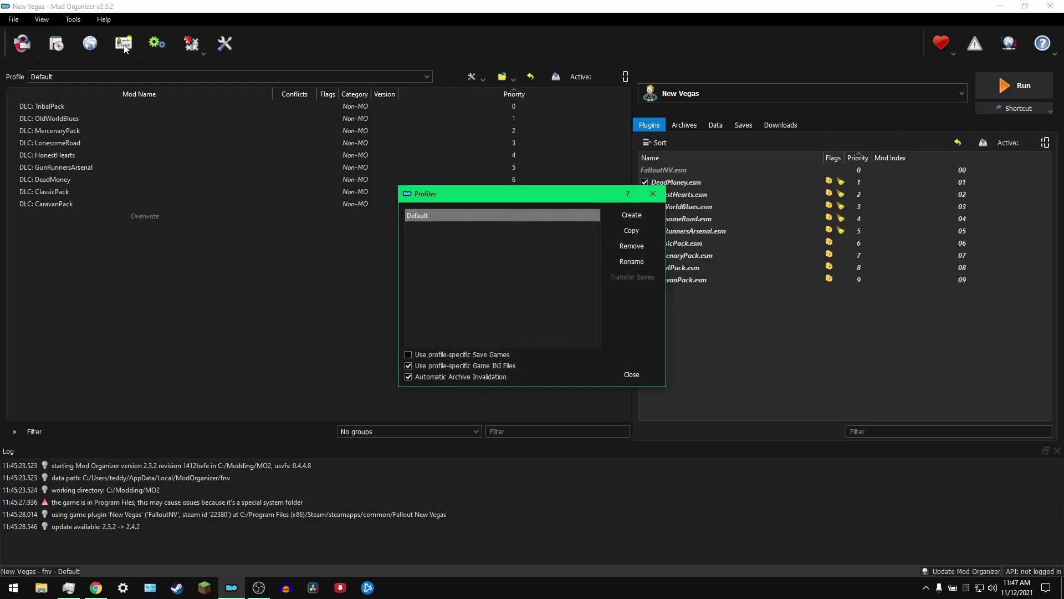
pyautogui.click(654, 195)
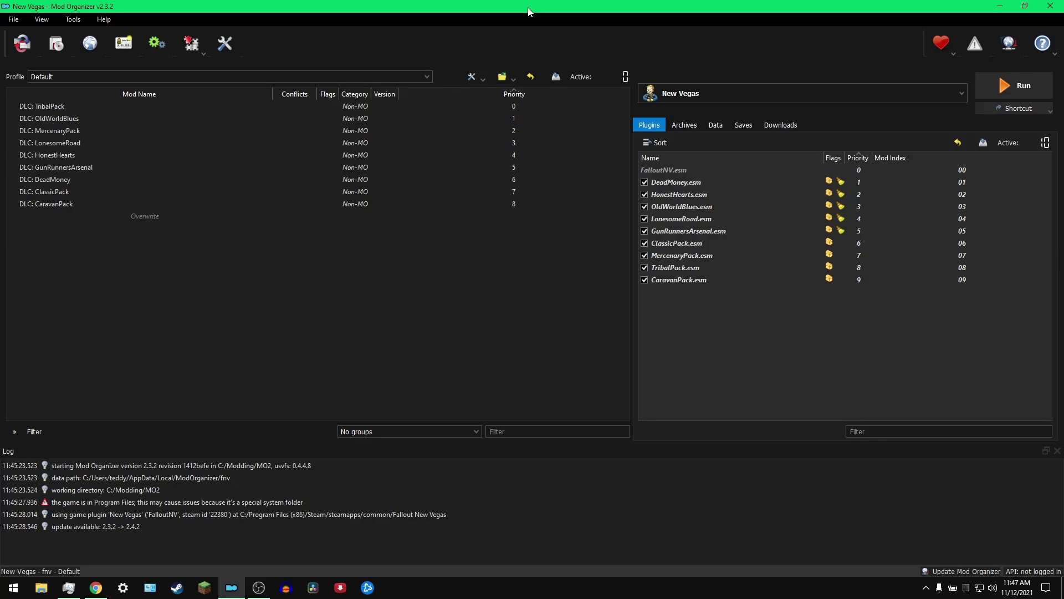
# Step: Switch to the guide's Utilities page in Chrome and download nvse_6_2_4.7z from the linked xNVSE GitHub releases
pyautogui.hotkey('alt', 'Tab')
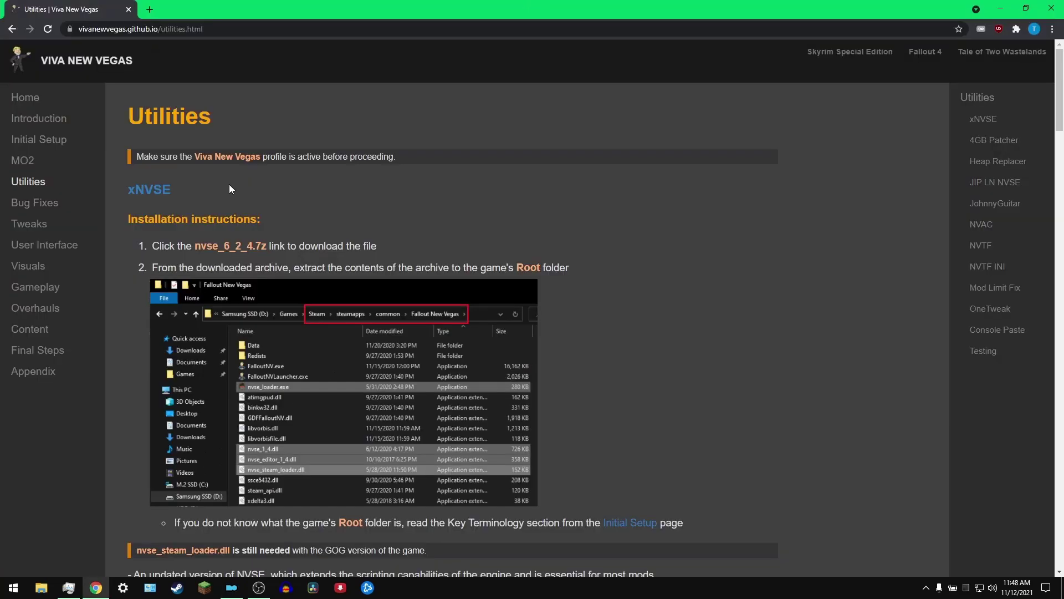
pyautogui.click(152, 192)
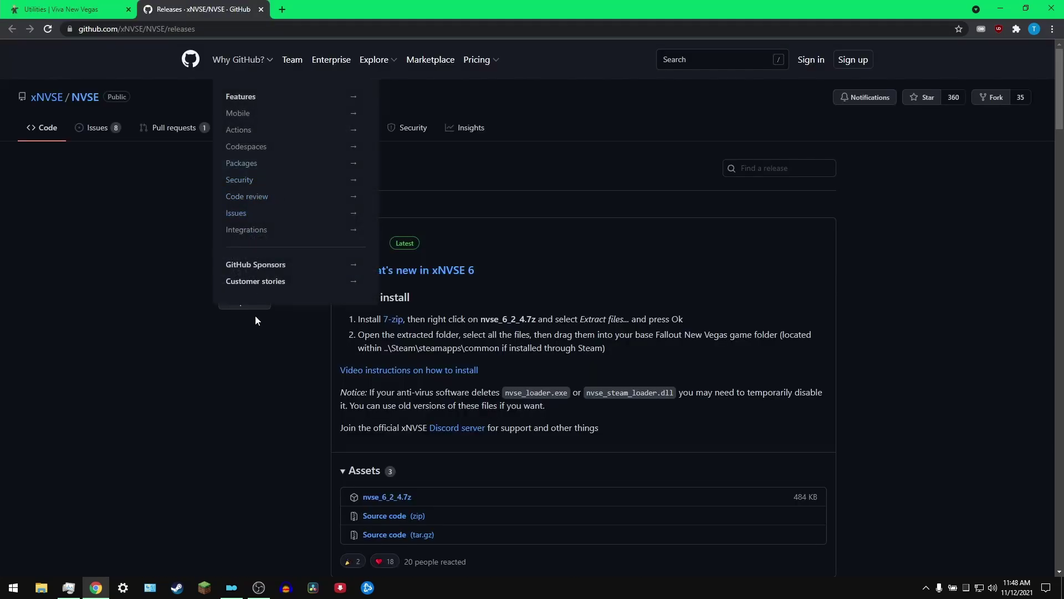
pyautogui.scroll(-2, 478, 332)
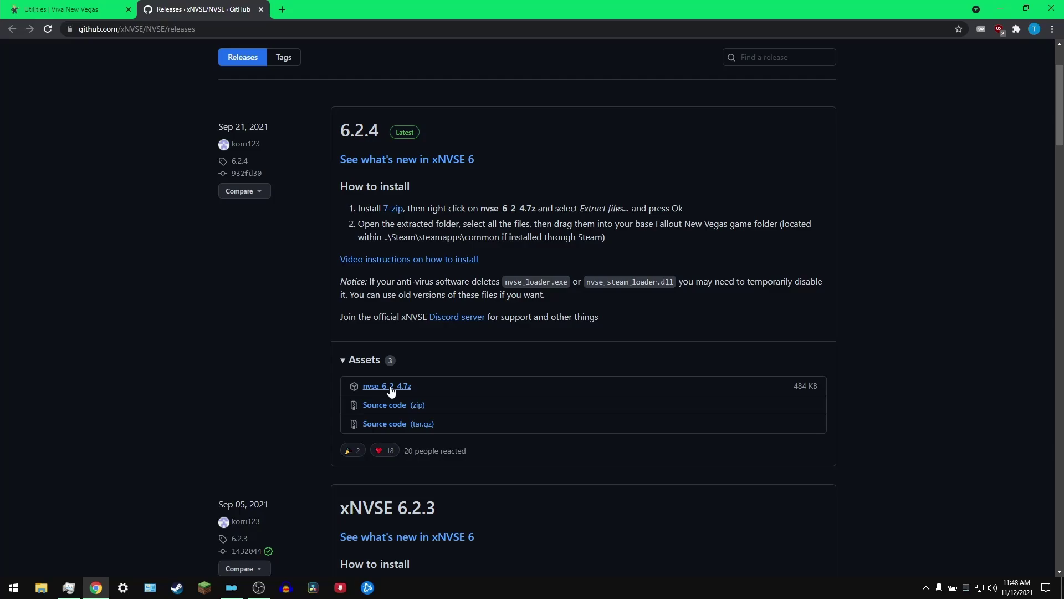
pyautogui.click(392, 388)
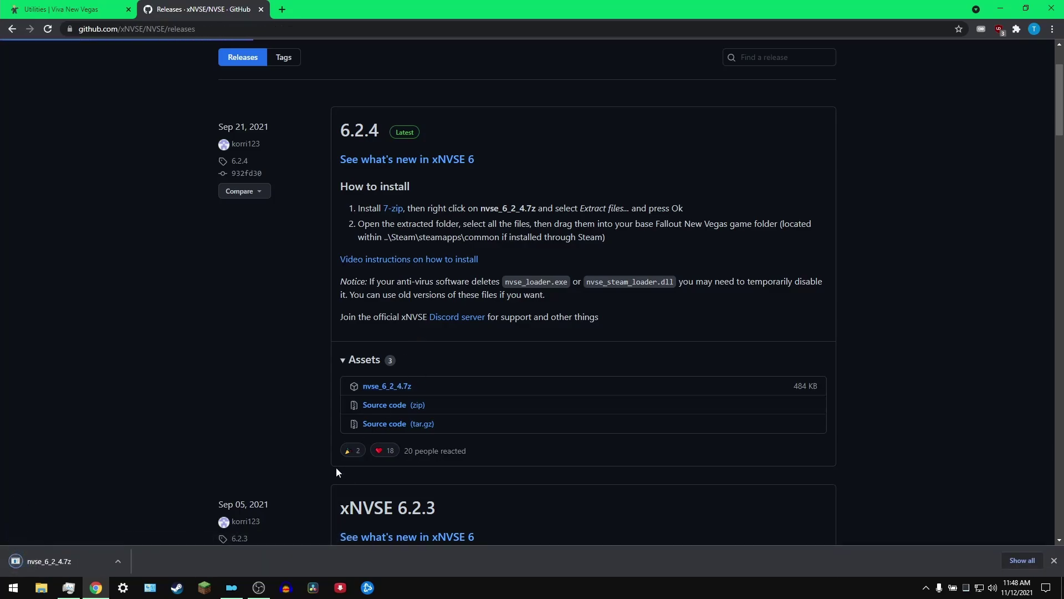
# Step: Show the downloaded nvse_6_2_4.7z in its folder and extract its contents directly into Downloads
pyautogui.rightClick(59, 561)
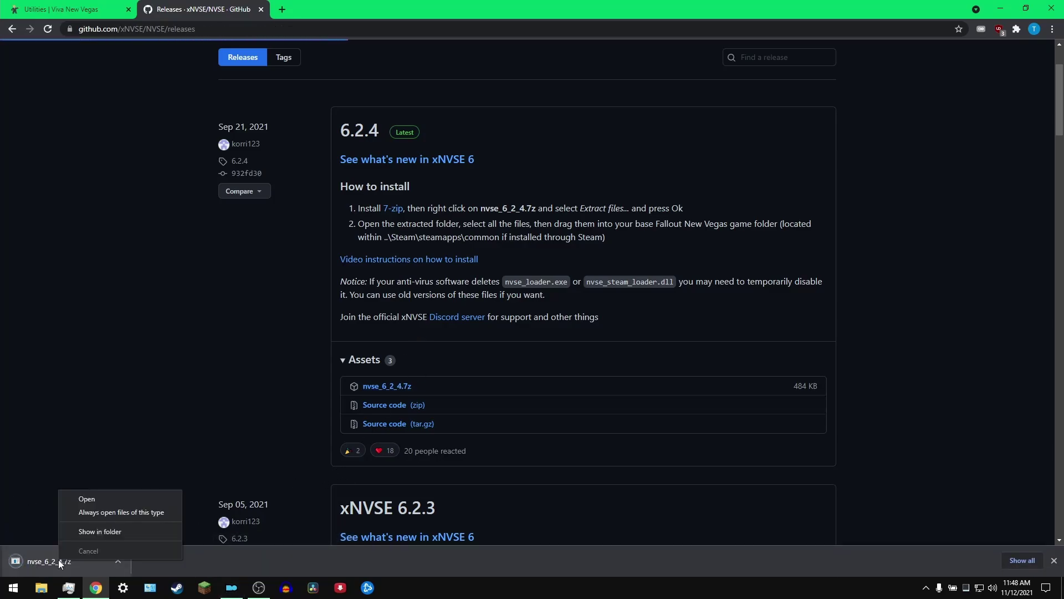
pyautogui.click(97, 530)
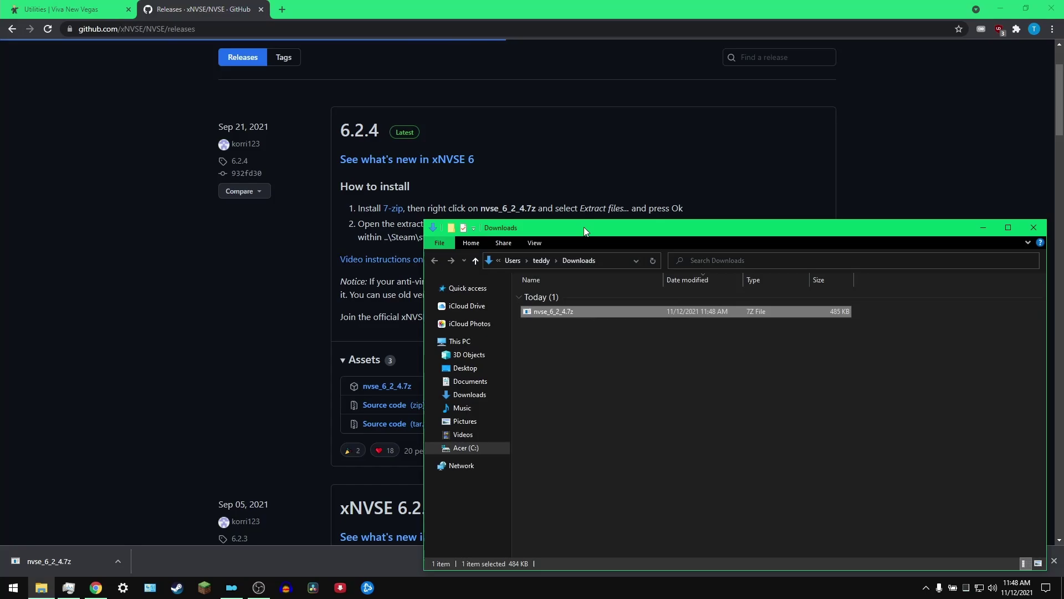
pyautogui.rightClick(548, 311)
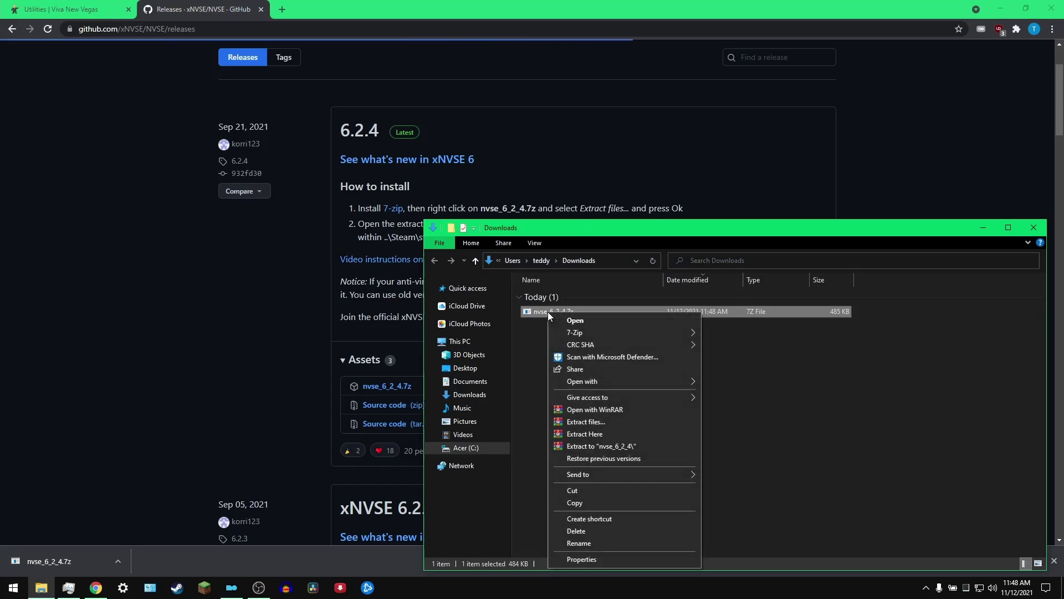
pyautogui.click(587, 433)
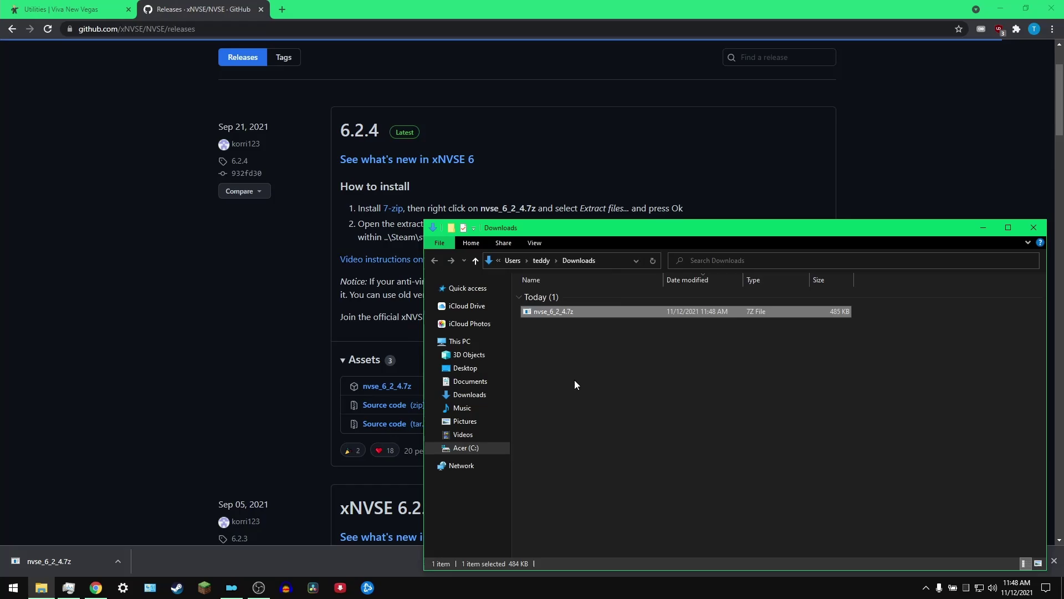
# Step: Copy the extracted NVSE files and Data folder into Program Files (x86)\Steam\steamapps\common\Fallout New Vegas, and minimize the folder window
pyautogui.moveTo(561, 401); pyautogui.dragTo(558, 341)
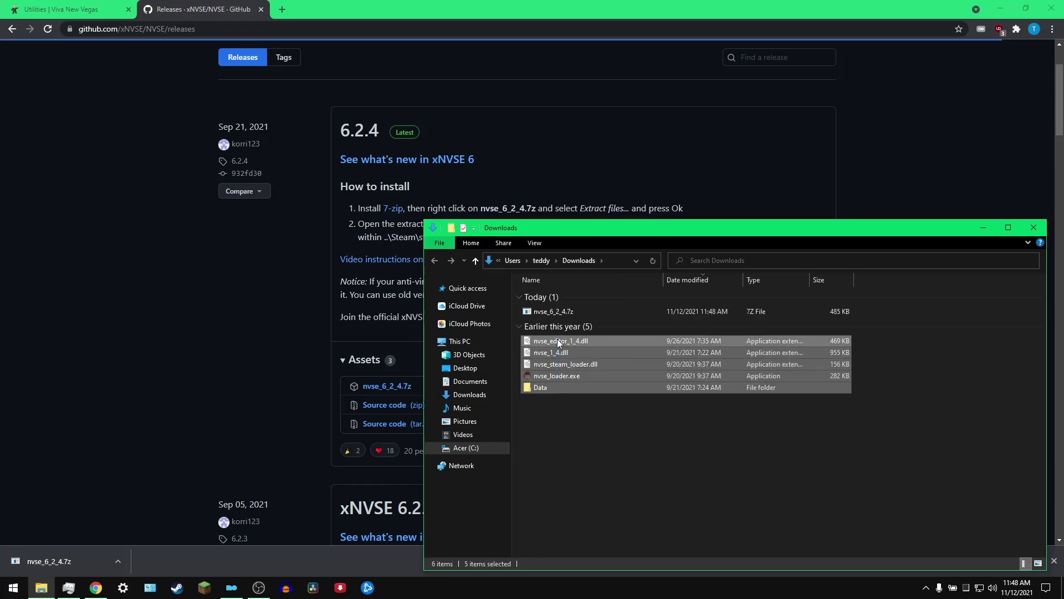
pyautogui.rightClick(557, 341)
pyautogui.click(589, 491)
pyautogui.click(465, 448)
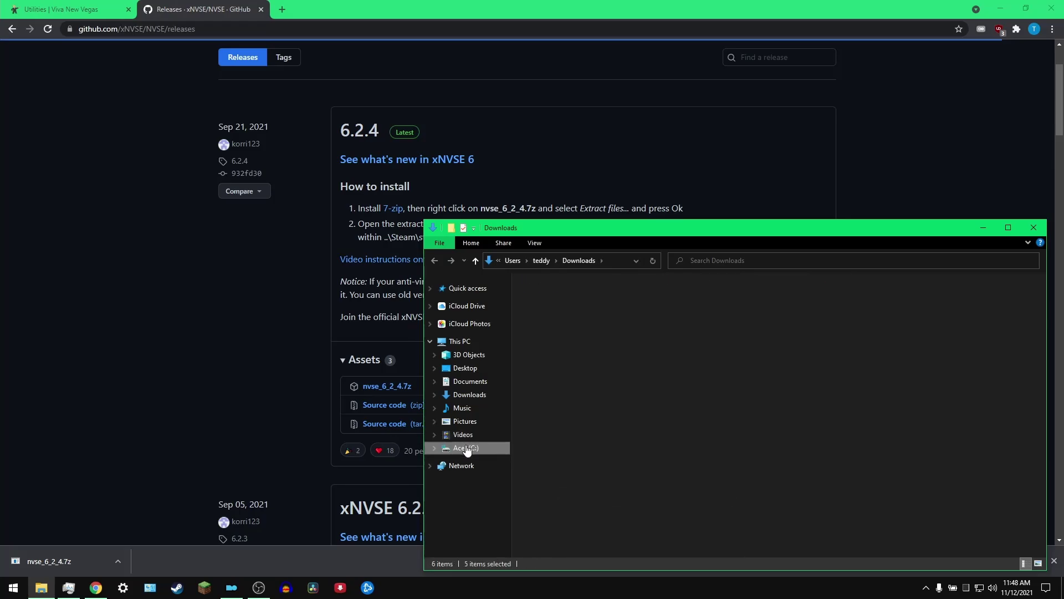
pyautogui.doubleClick(558, 401)
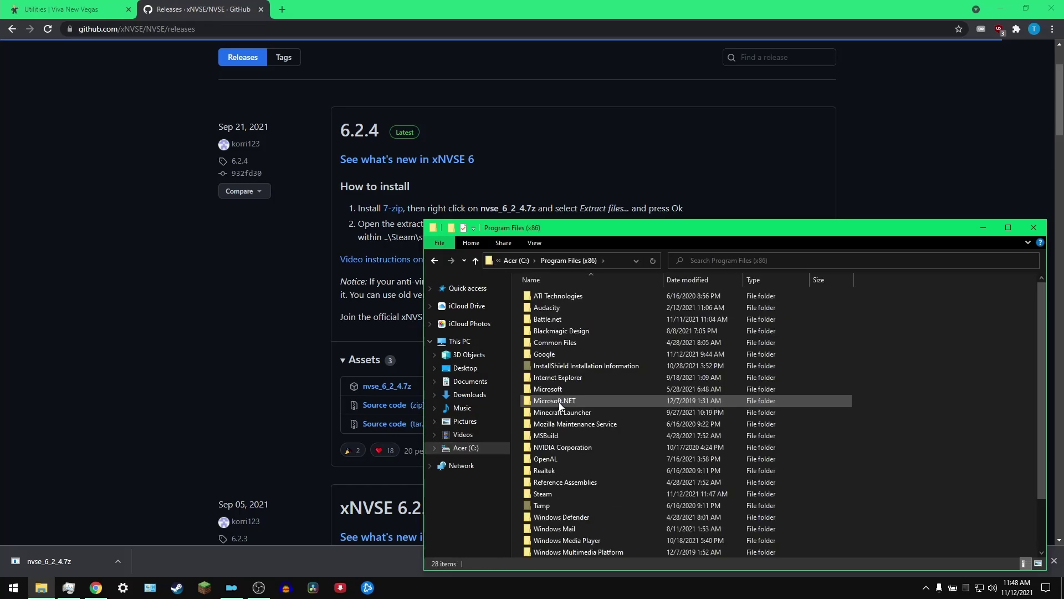
pyautogui.doubleClick(553, 494)
pyautogui.doubleClick(555, 493)
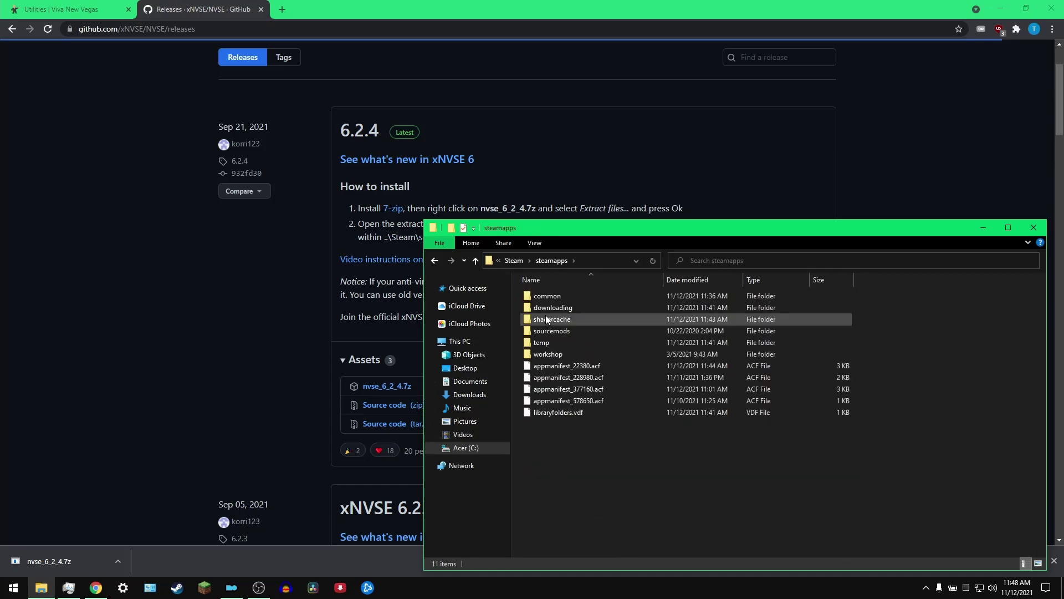
pyautogui.doubleClick(549, 297)
pyautogui.doubleClick(553, 297)
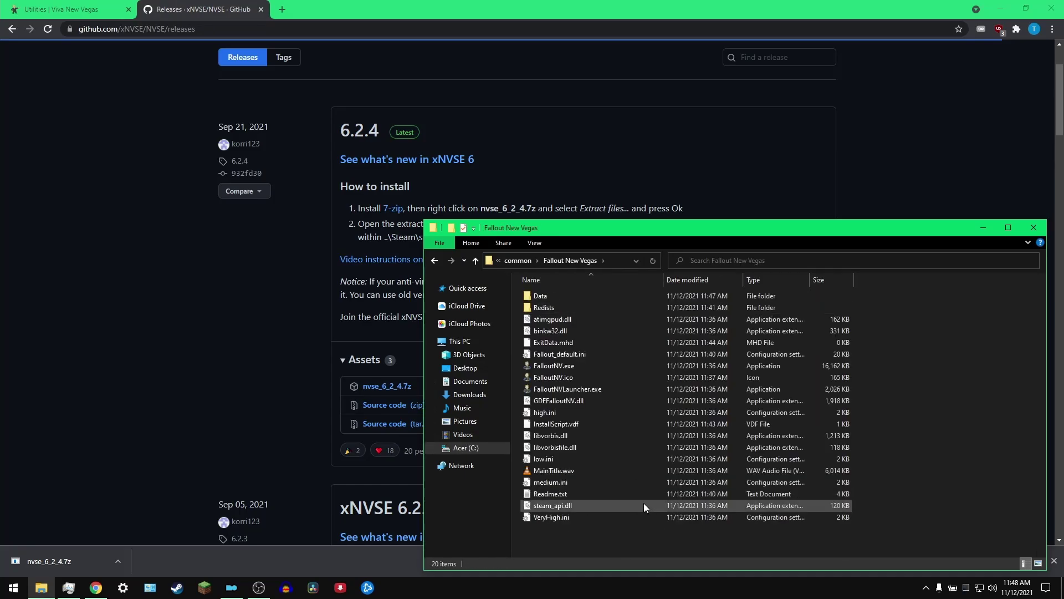
pyautogui.rightClick(896, 422)
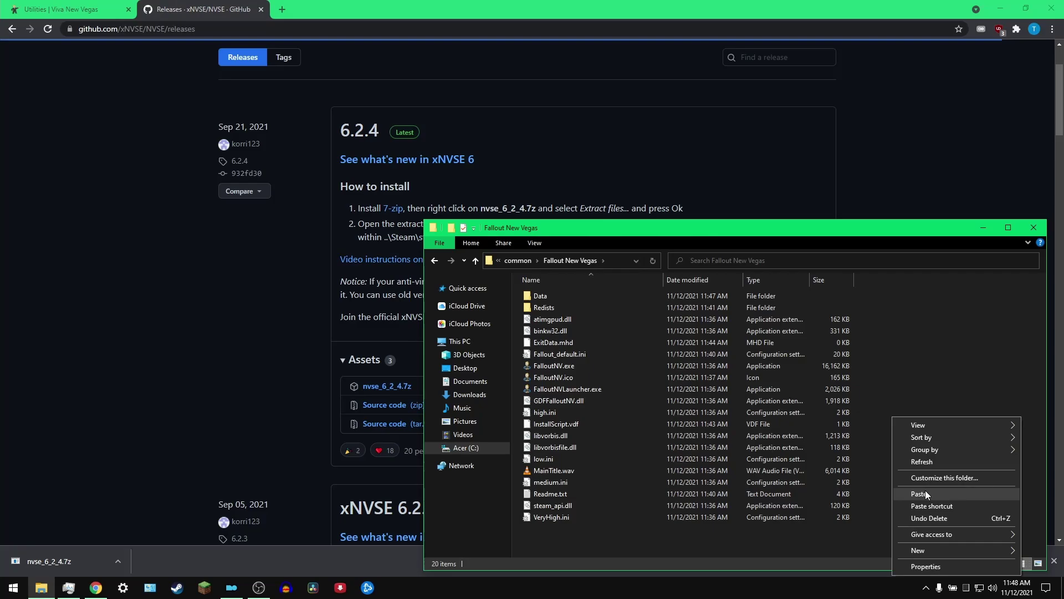
pyautogui.click(925, 490)
pyautogui.click(927, 438)
pyautogui.scroll(-1, 926, 438)
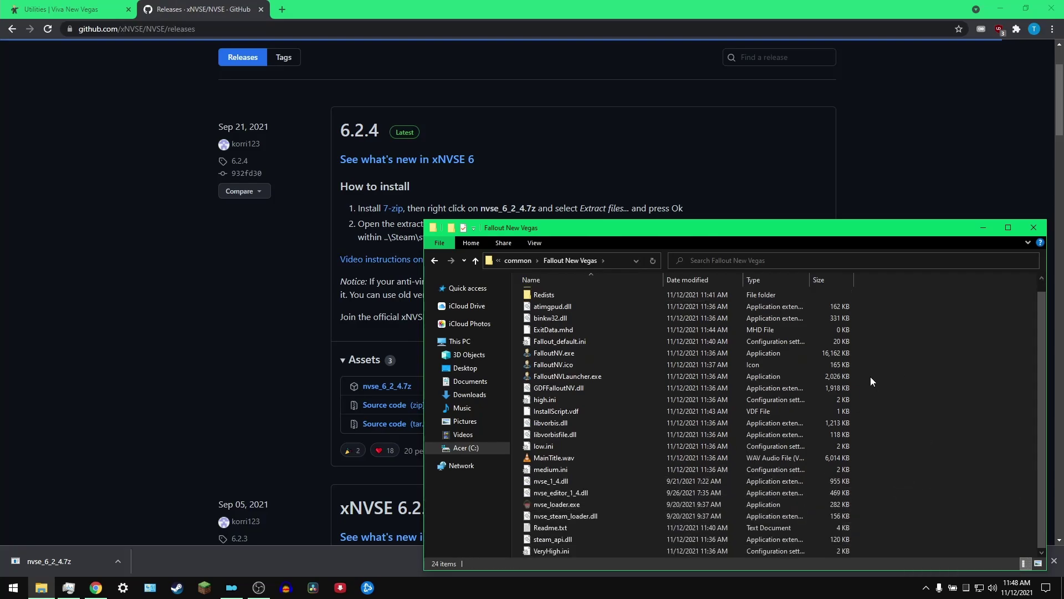
pyautogui.click(981, 228)
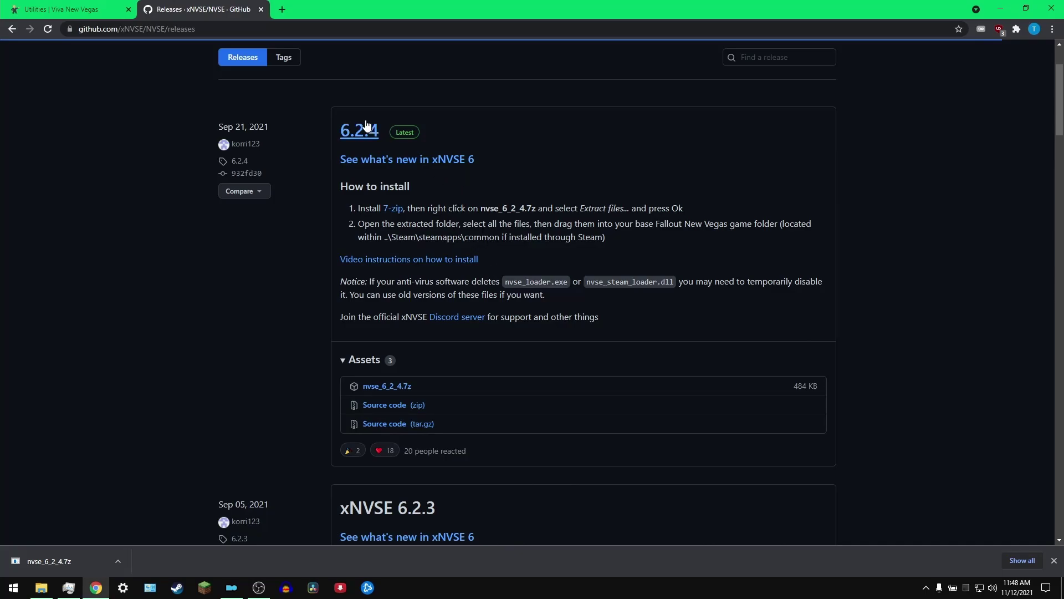
# Step: Close the xNVSE releases page, open the guide's 4GB Patcher link, and download 4GB Patcher version 1.5 with the slow download
pyautogui.click(264, 12)
pyautogui.scroll(-10, 341, 129)
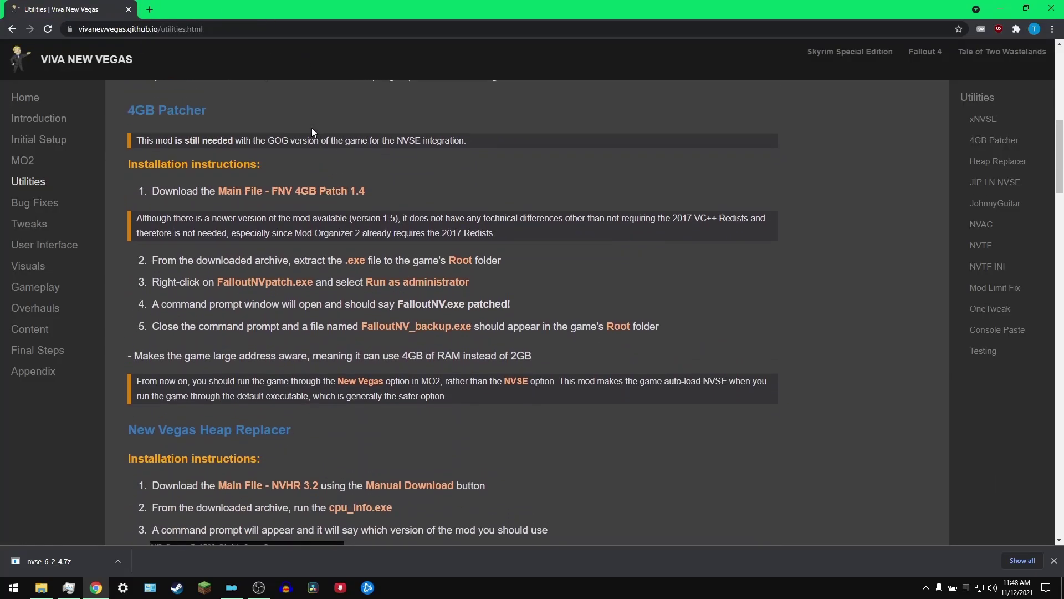
pyautogui.rightClick(165, 111)
pyautogui.click(197, 125)
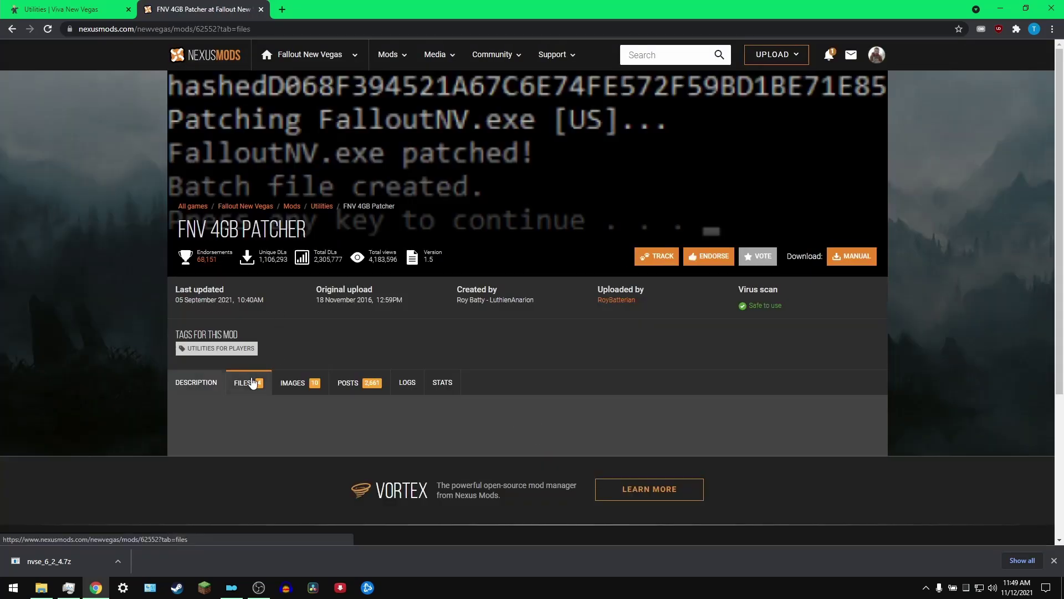
pyautogui.scroll(-4, 334, 311)
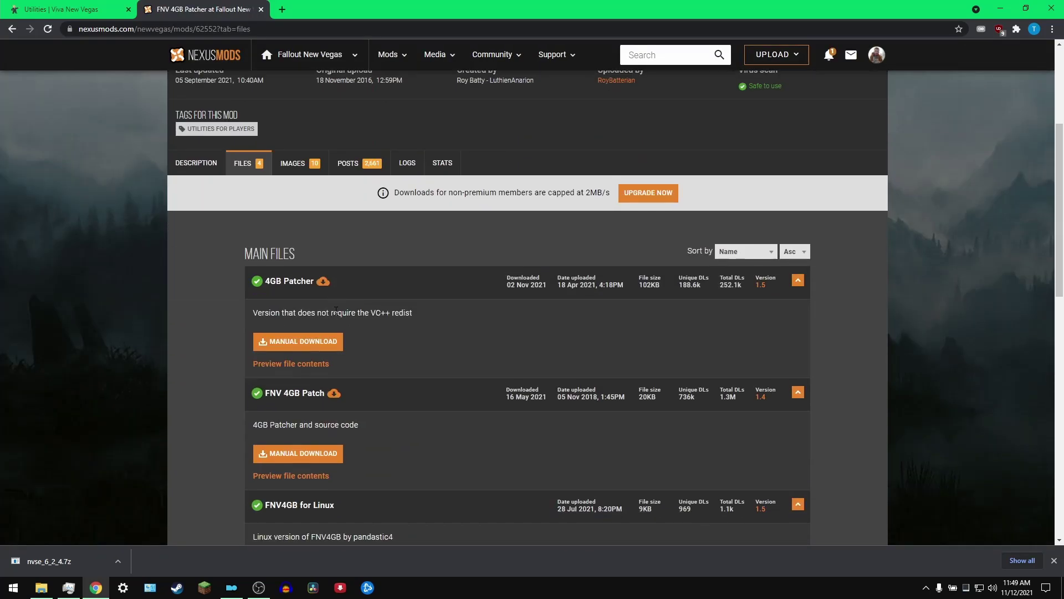
pyautogui.scroll(2, 335, 310)
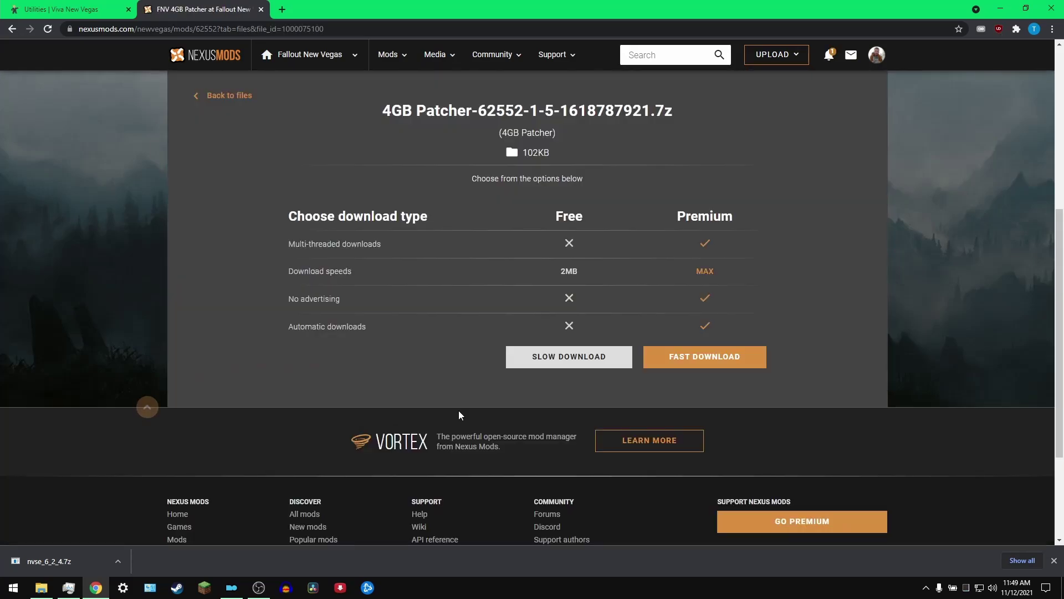
pyautogui.click(571, 356)
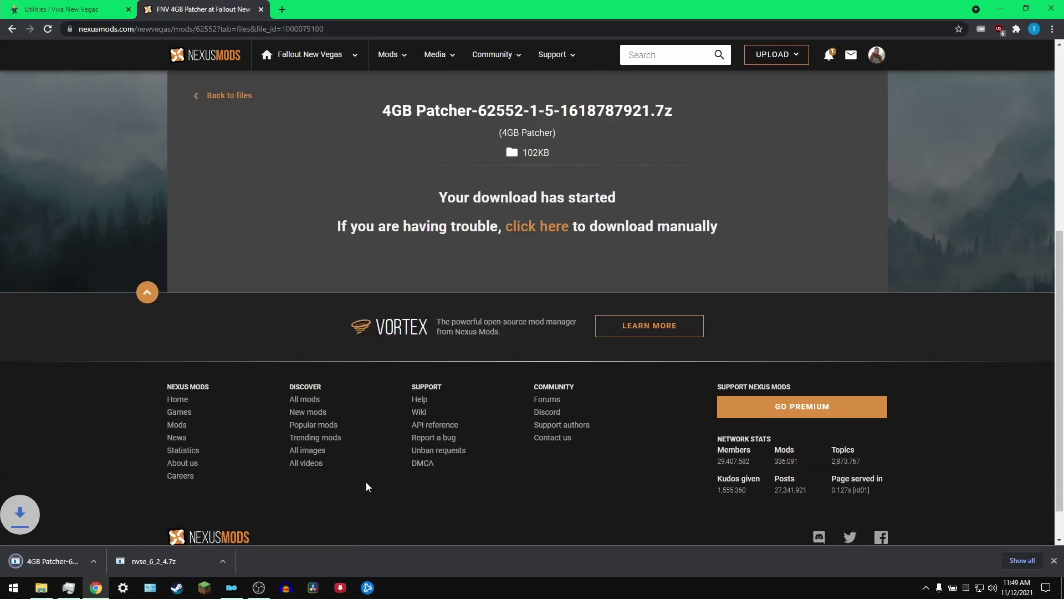
# Step: Extract the downloaded 4GB Patcher archive into Downloads and copy the extracted FNVpatch.exe
pyautogui.rightClick(48, 560)
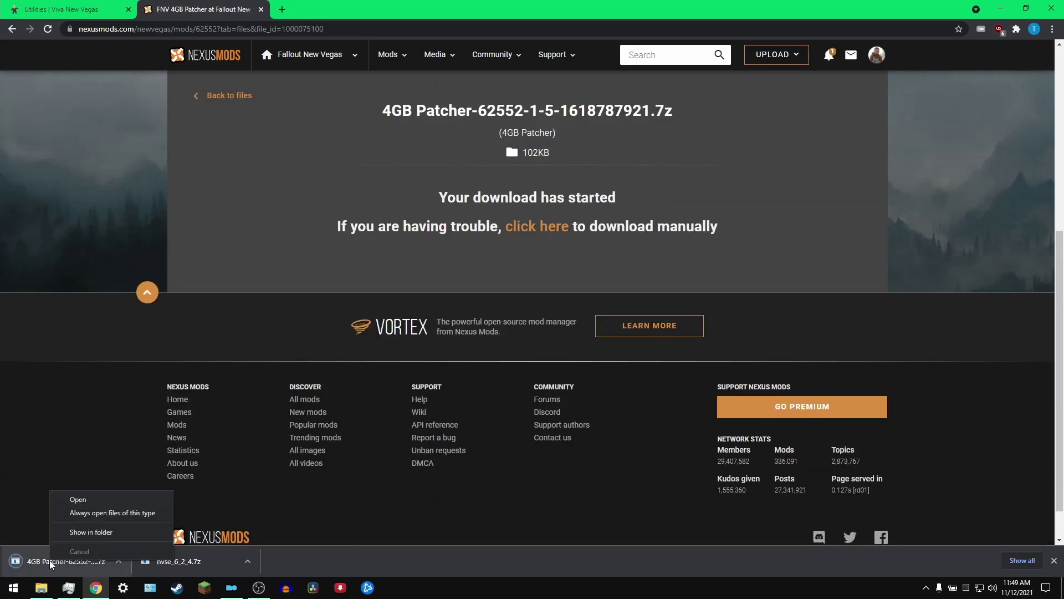
pyautogui.click(85, 531)
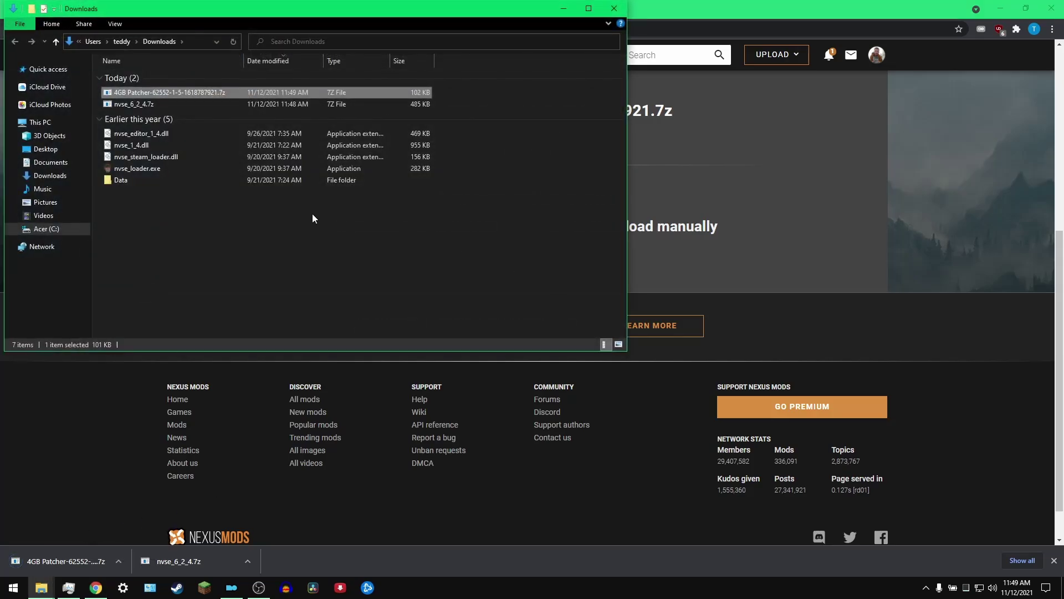
pyautogui.rightClick(142, 93)
pyautogui.click(196, 217)
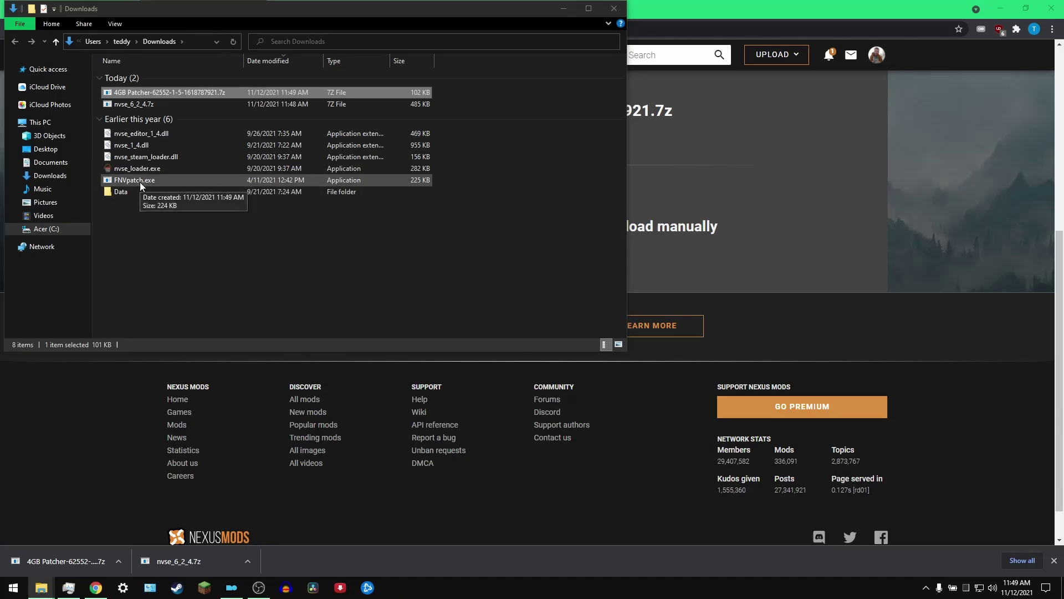
pyautogui.rightClick(140, 182)
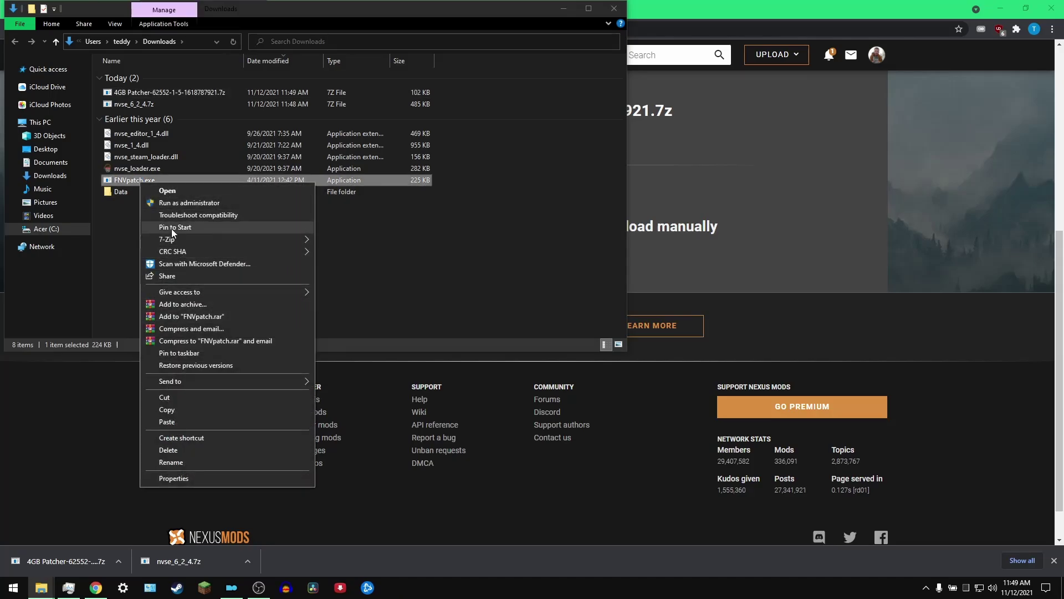
pyautogui.click(166, 409)
# Step: Look inside the extracted Data folder and its NVSE subfolder, and return to Downloads
pyautogui.doubleClick(141, 192)
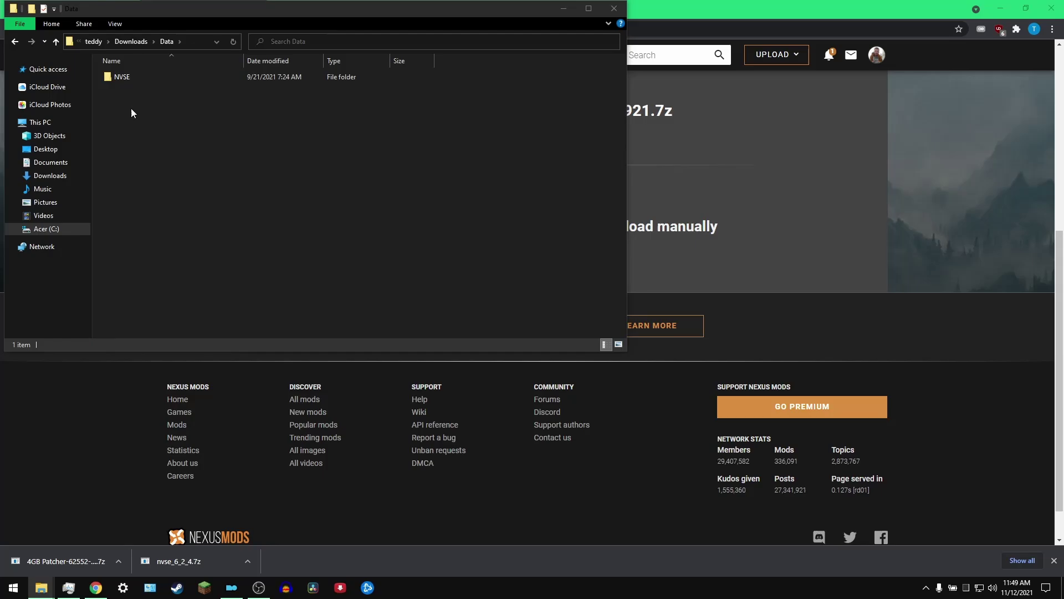
pyautogui.doubleClick(126, 77)
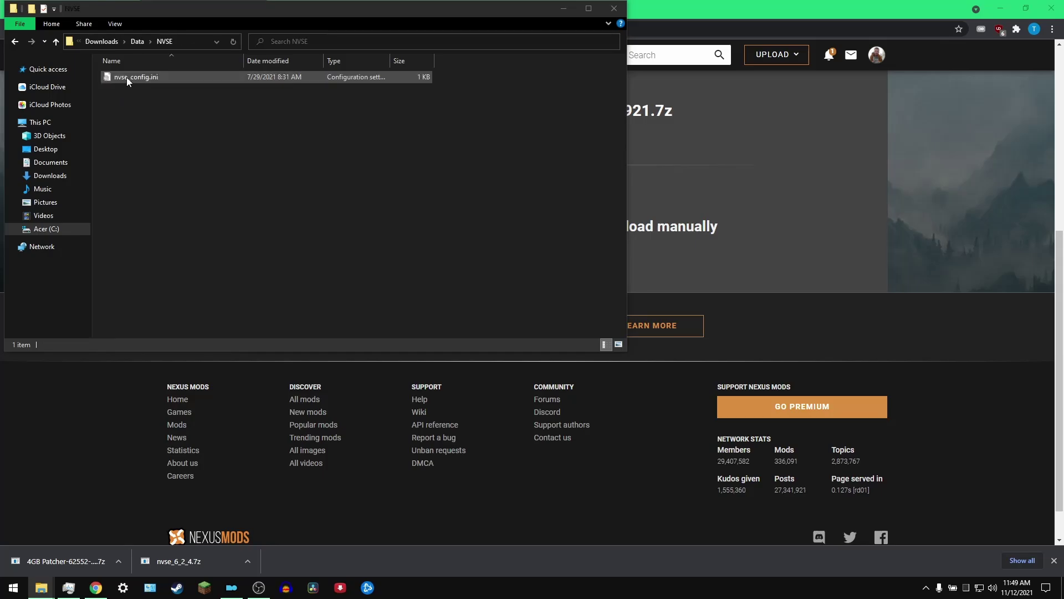
pyautogui.click(15, 41)
pyautogui.click(15, 41)
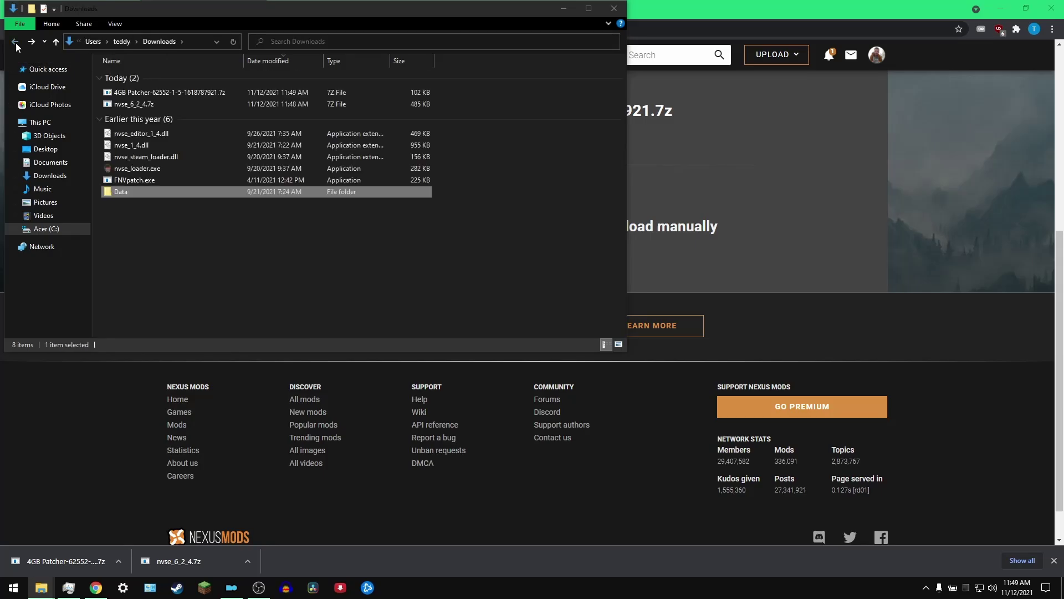
# Step: Paste the copied FNVpatch.exe into the Fallout New Vegas game folder
pyautogui.click(41, 586)
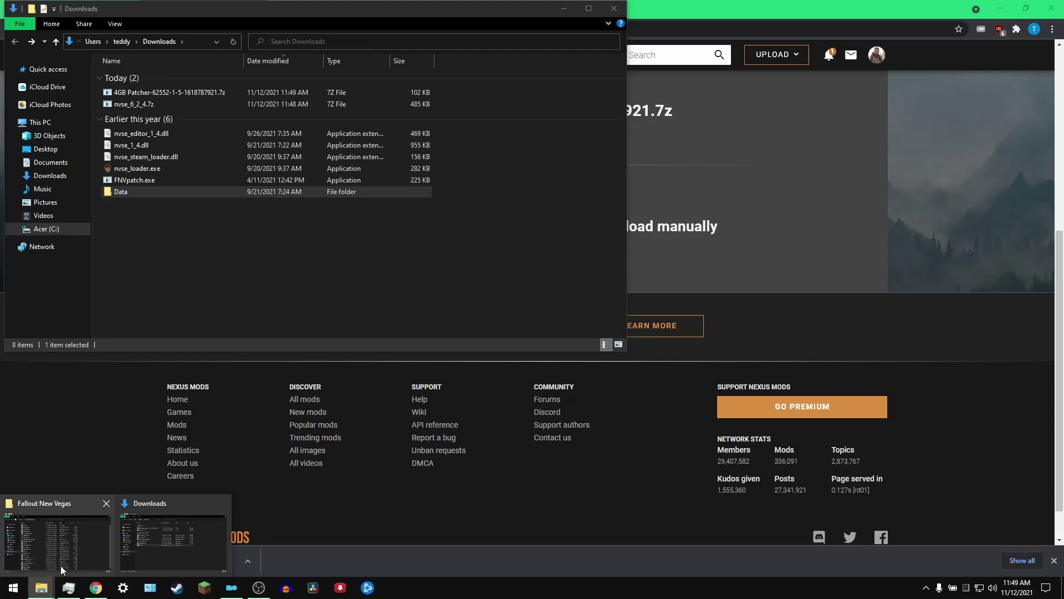
pyautogui.click(100, 547)
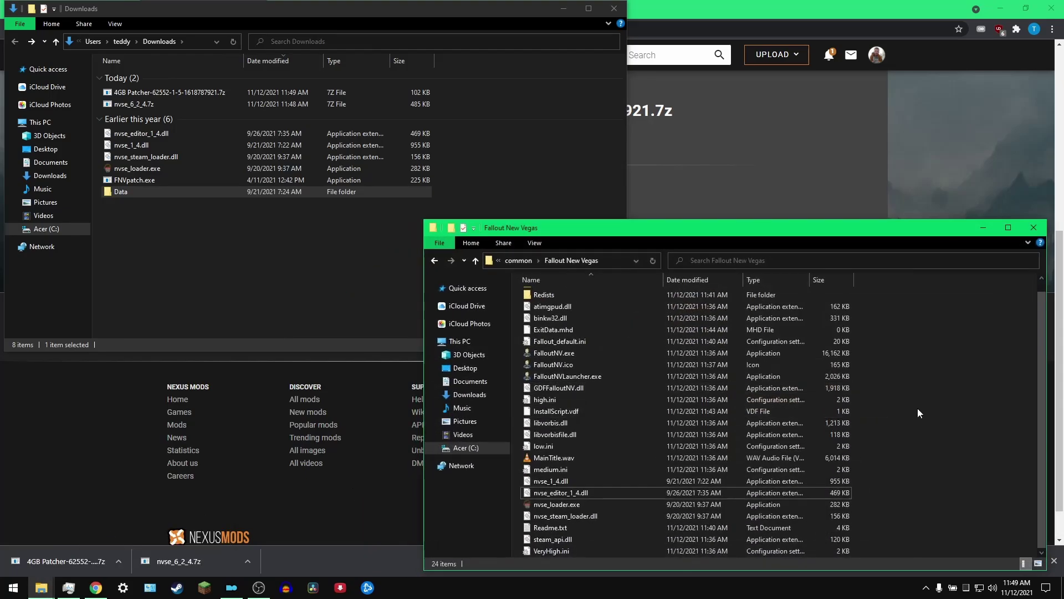
pyautogui.rightClick(917, 413)
pyautogui.click(954, 485)
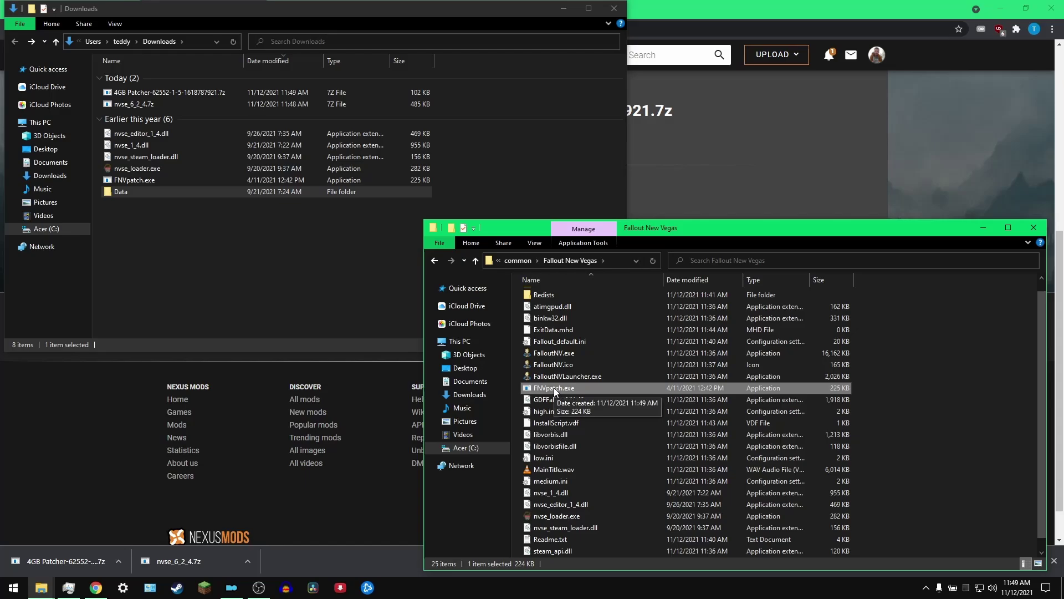
# Step: Run FNVpatch.exe from the game folder to patch FalloutNV.exe, and dismiss its console window
pyautogui.doubleClick(554, 387)
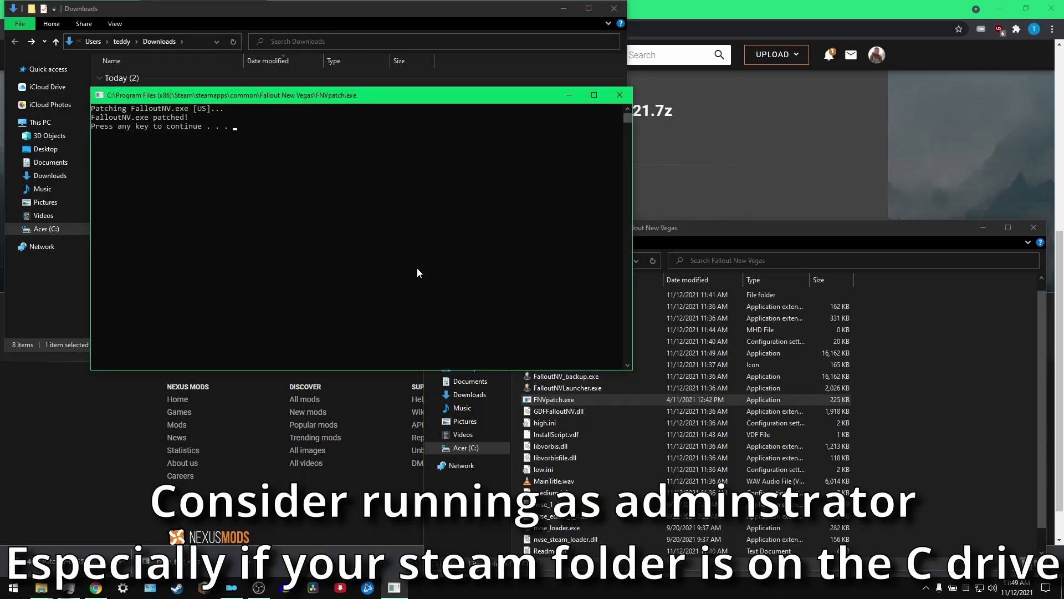
pyautogui.press('Return')
pyautogui.click(921, 392)
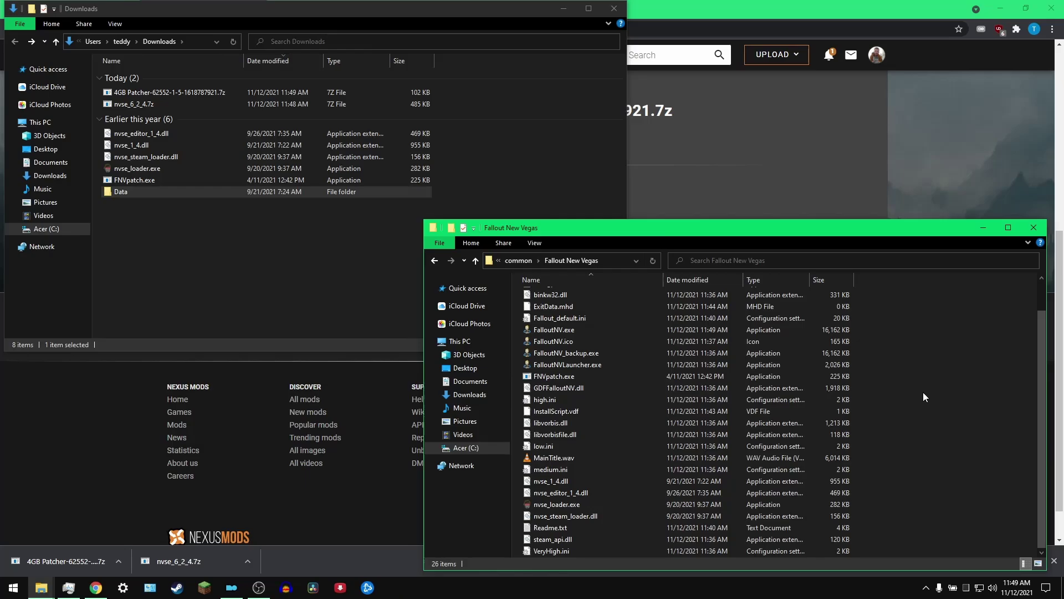
# Step: Put away the game folder and Downloads windows, and close the 4GB Patcher download page
pyautogui.click(982, 228)
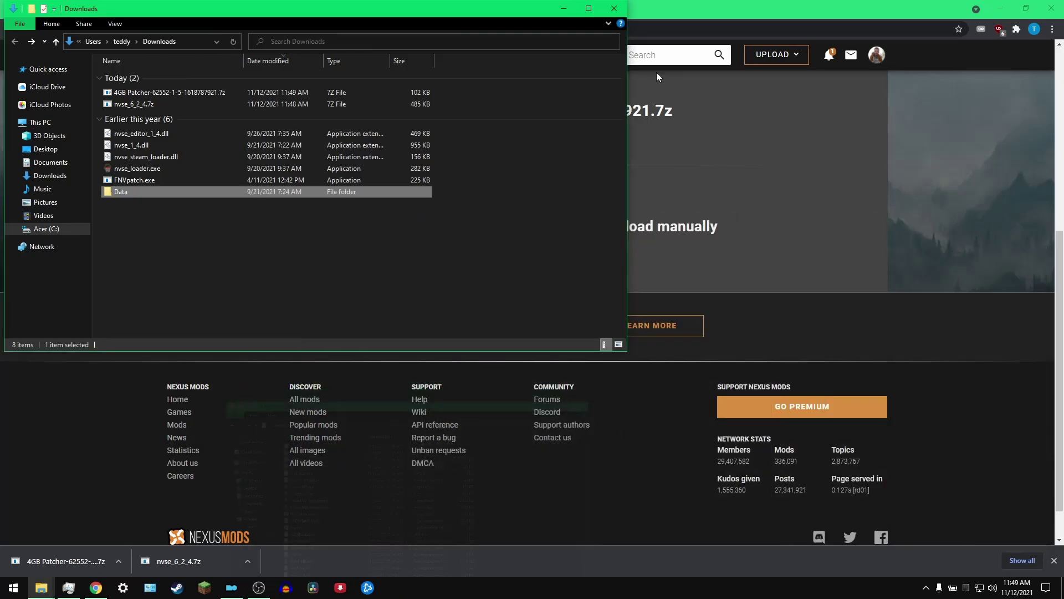
pyautogui.click(612, 9)
pyautogui.click(260, 10)
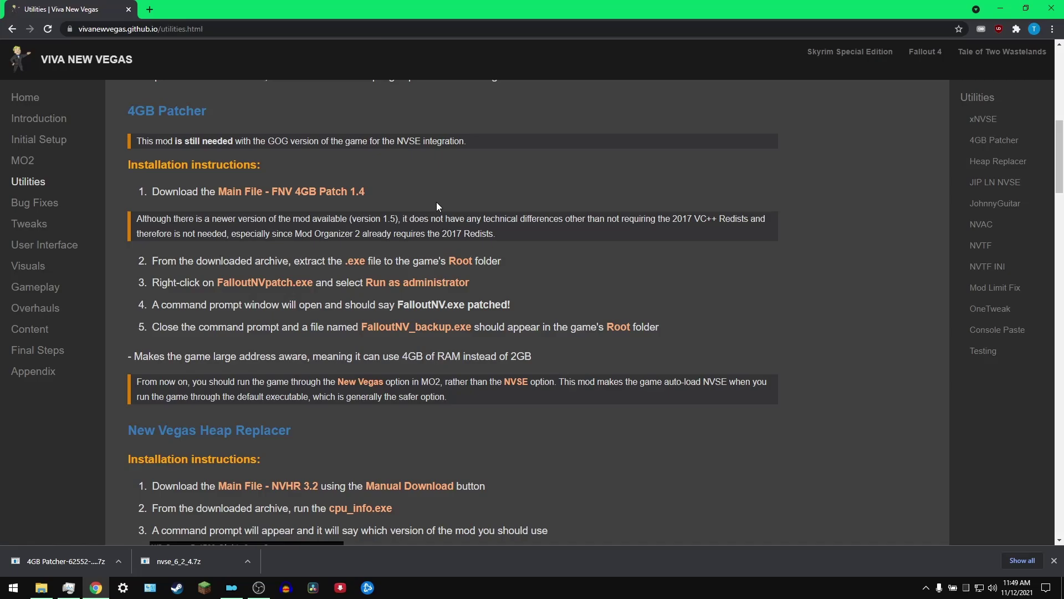
# Step: Open the New Vegas Heap Replacer mod page in a new tab from the guide's Utilities page
pyautogui.scroll(-6, 436, 202)
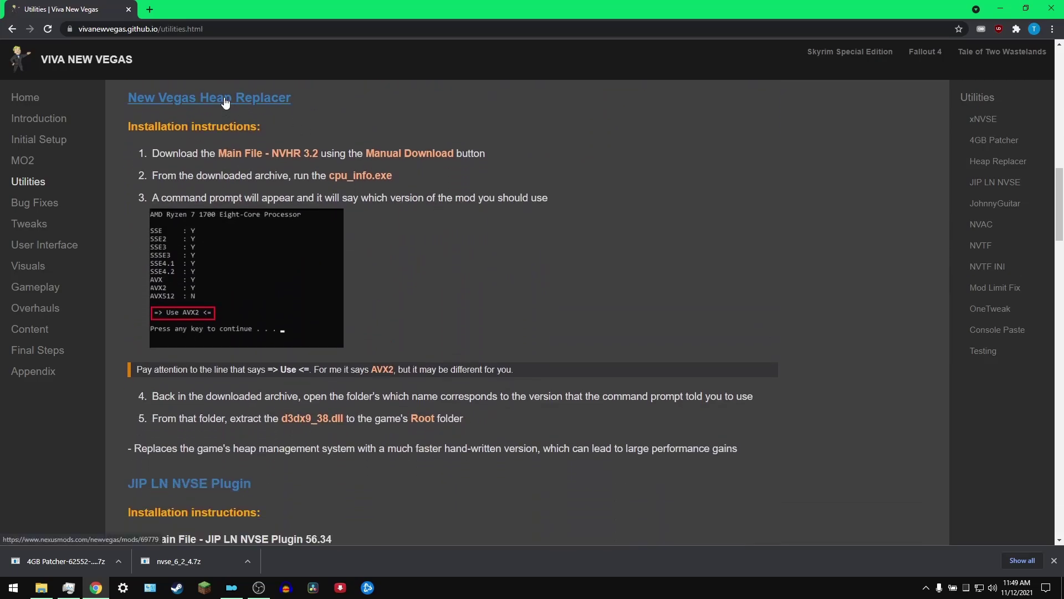
pyautogui.rightClick(224, 101)
pyautogui.click(254, 104)
pyautogui.click(195, 8)
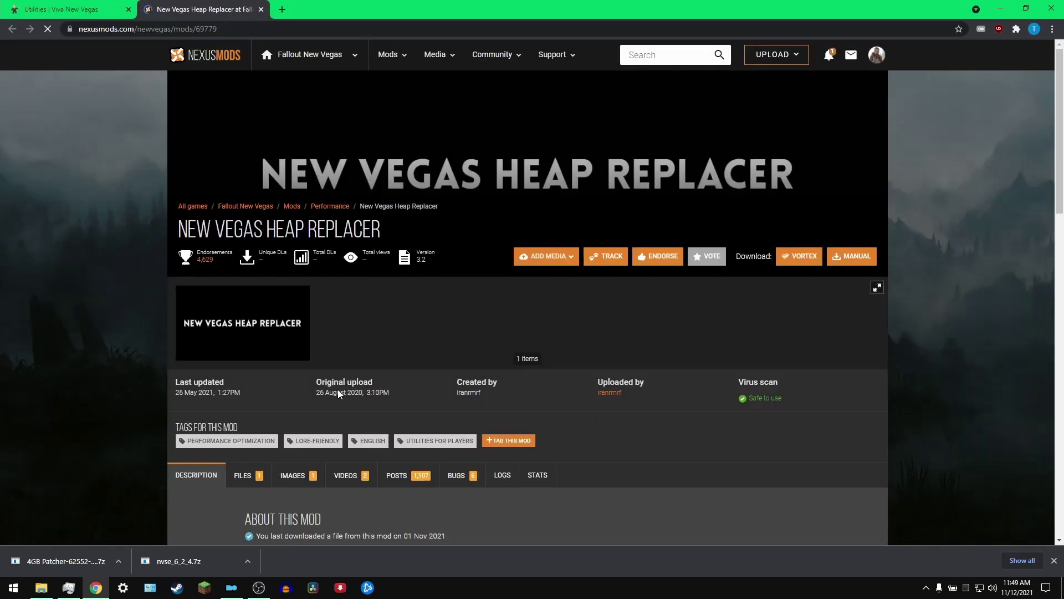
# Step: Download the NVHR 3.2 main file manually from the mod's files, choosing the slow download
pyautogui.click(248, 474)
pyautogui.scroll(-2, 363, 381)
pyautogui.scroll(-2, 363, 381)
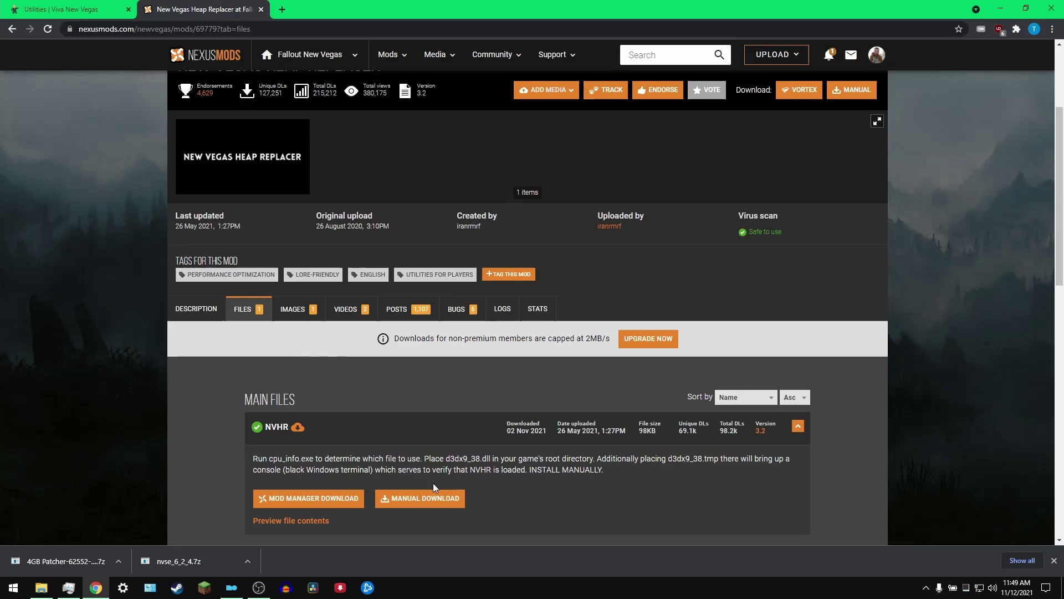
pyautogui.click(415, 496)
pyautogui.scroll(-9, 443, 405)
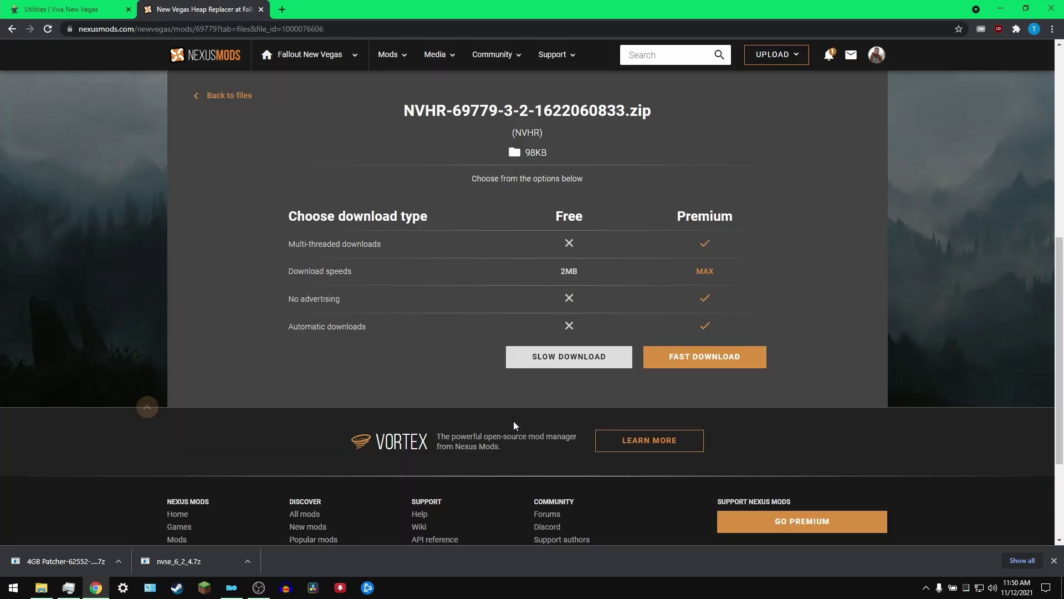
pyautogui.click(554, 361)
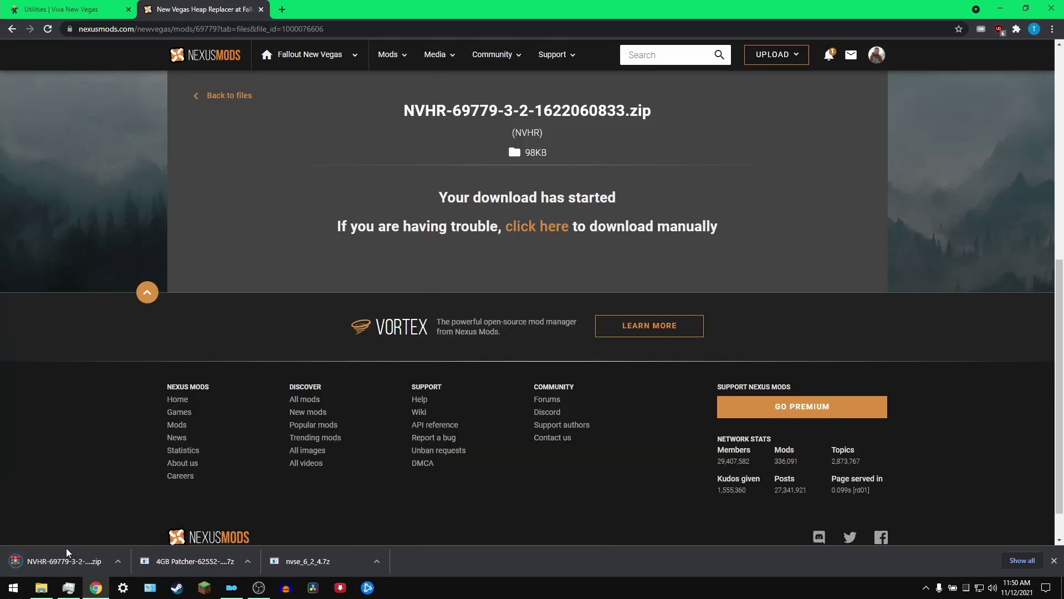
# Step: Show the downloaded NVHR zip in its folder and extract its contents into Downloads
pyautogui.rightClick(48, 558)
pyautogui.click(78, 533)
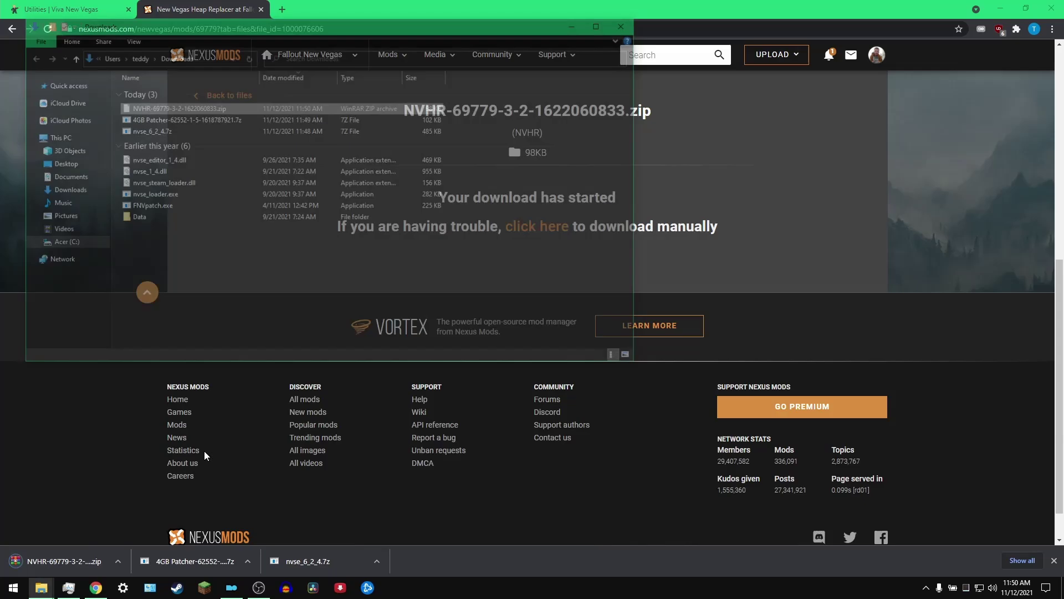
pyautogui.rightClick(154, 105)
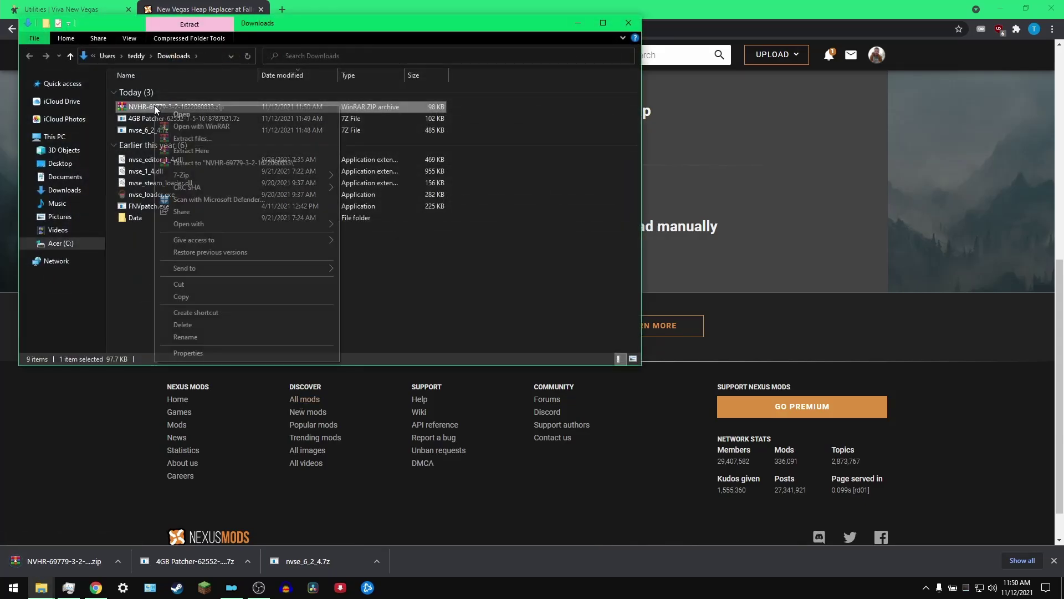
pyautogui.click(197, 150)
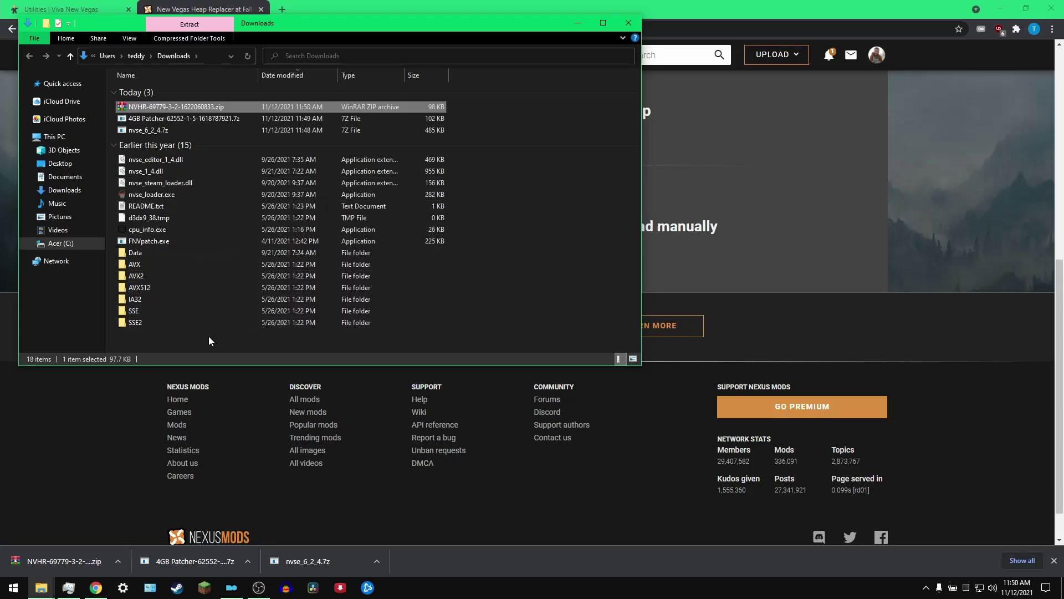
# Step: Run the extracted cpu_info.exe to check which Heap Replacer version suits the processor, and dismiss its console
pyautogui.moveTo(209, 336); pyautogui.dragTo(148, 252)
pyautogui.click(149, 230)
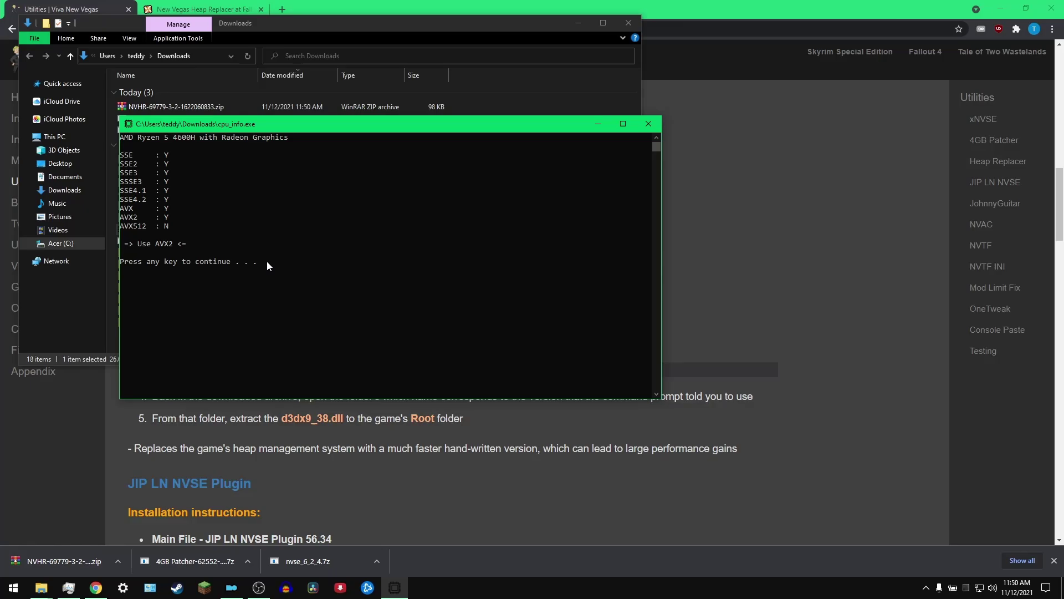
pyautogui.press('Return')
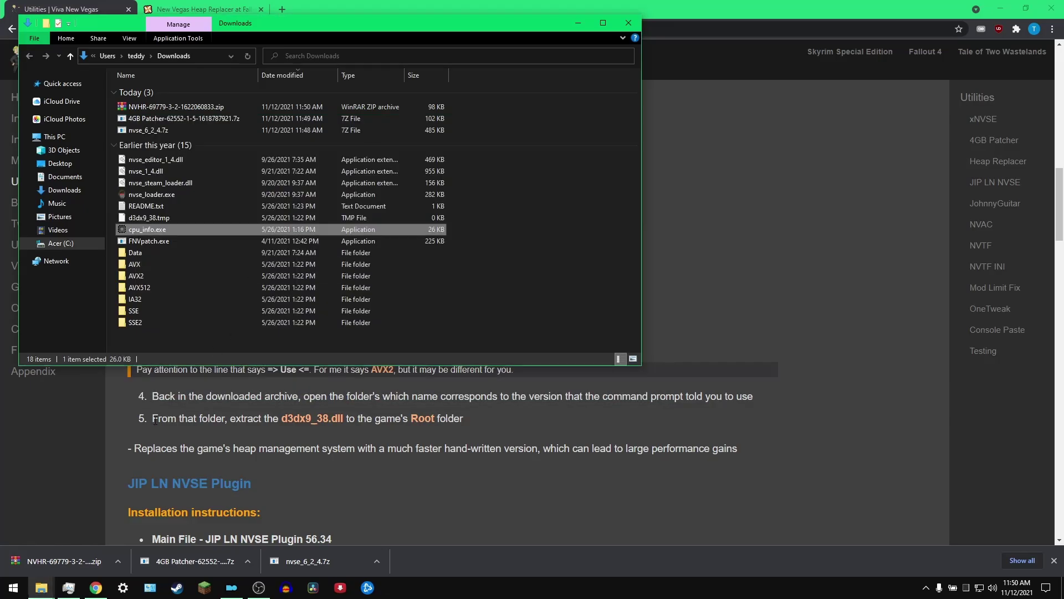
# Step: Copy d3dx9_38.dll from the extracted AVX2 folder into the Fallout New Vegas game folder
pyautogui.doubleClick(184, 278)
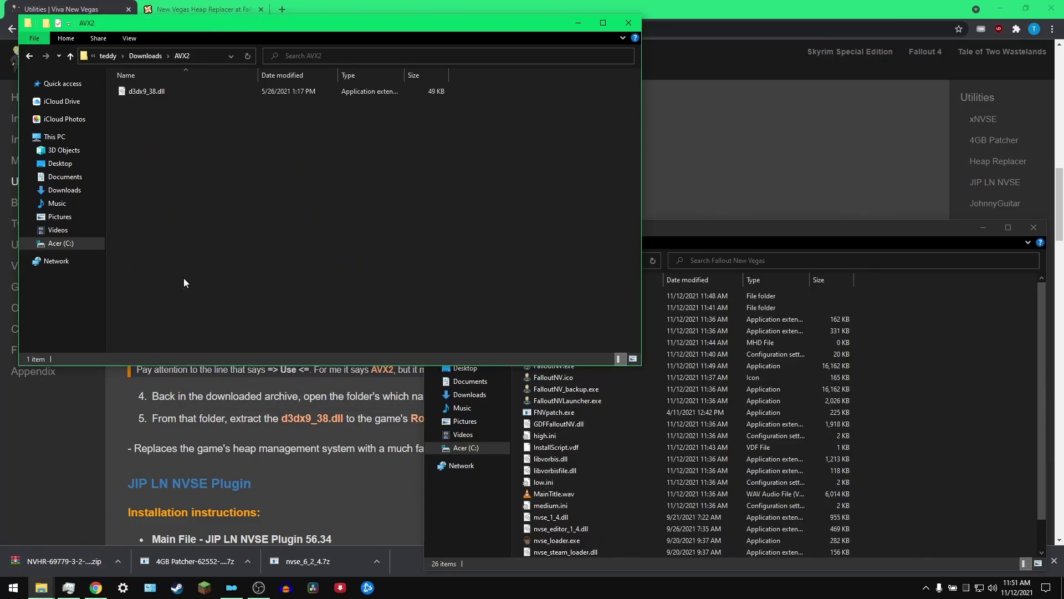
pyautogui.rightClick(150, 91)
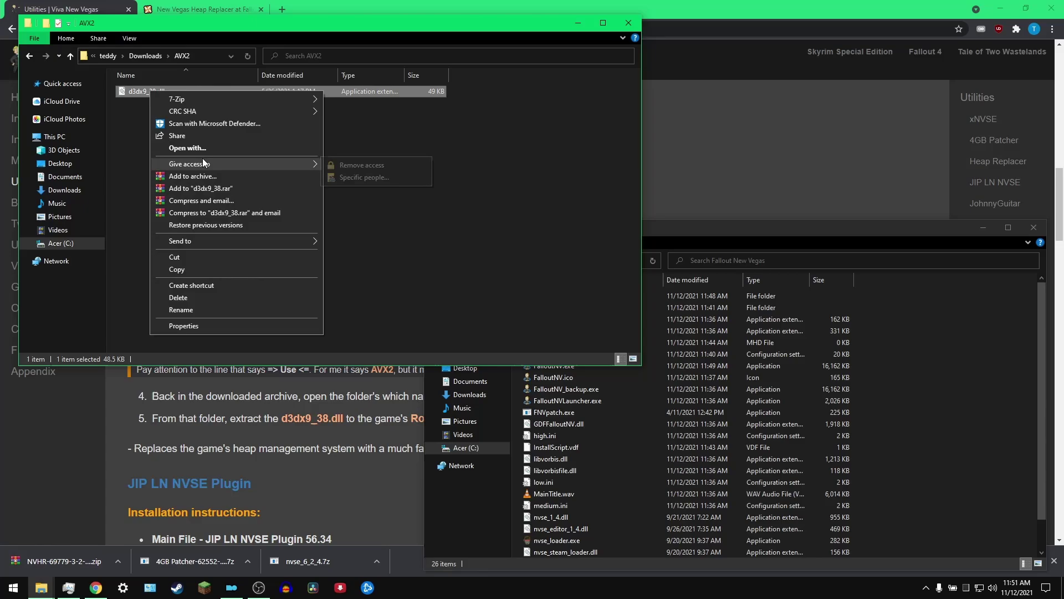
pyautogui.click(176, 269)
pyautogui.click(921, 411)
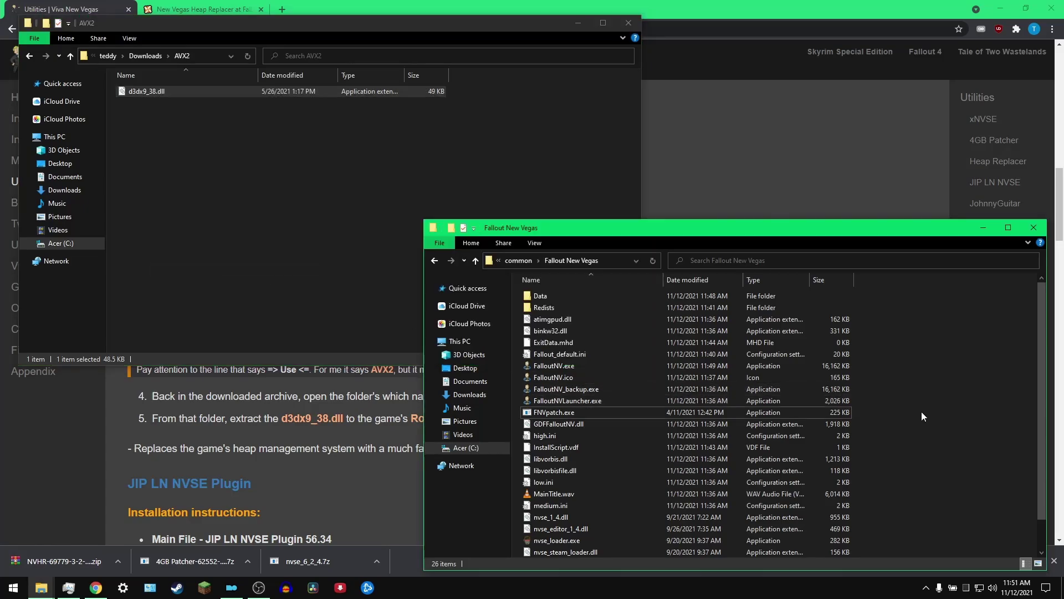
pyautogui.rightClick(922, 413)
pyautogui.click(948, 488)
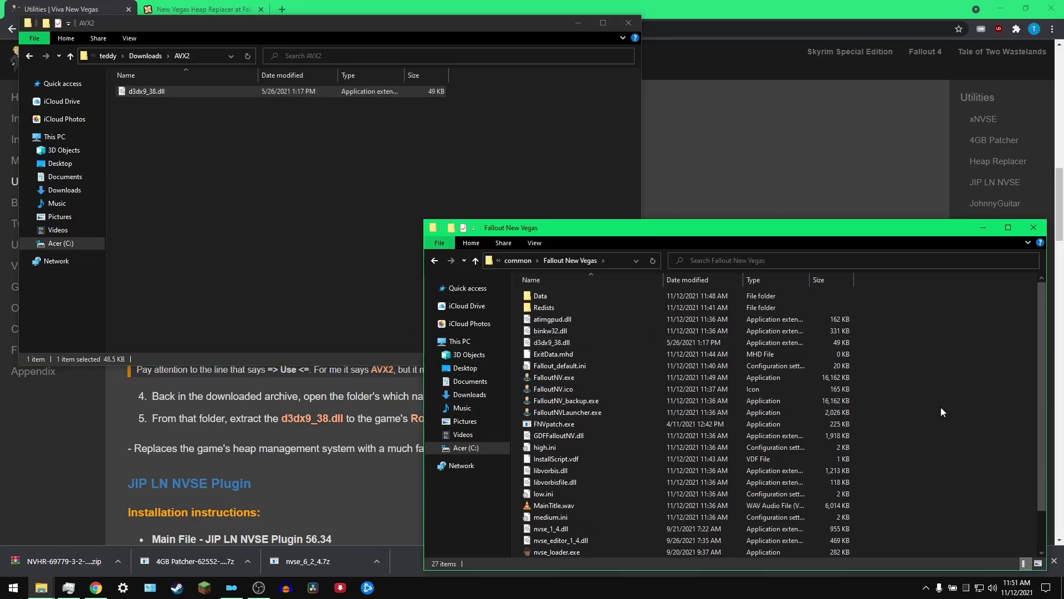
# Step: Close the Heap Replacer page and open the guide's JIP LN NVSE Plugin and JohnnyGuitar NVSE links in new tabs
pyautogui.click(260, 9)
pyautogui.scroll(-7, 210, 103)
pyautogui.rightClick(210, 102)
pyautogui.click(229, 107)
pyautogui.rightClick(208, 269)
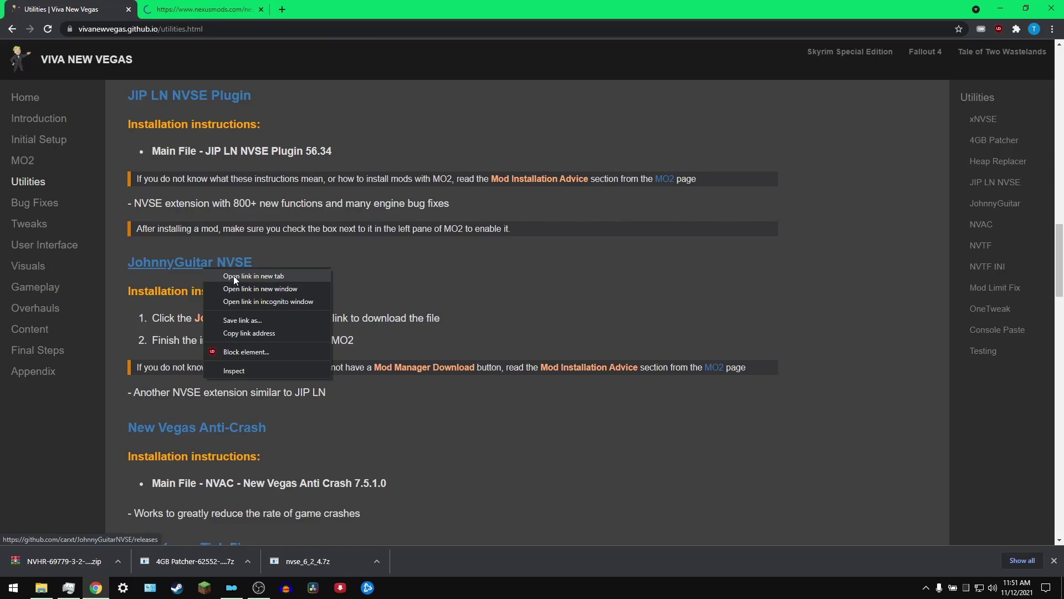
pyautogui.click(234, 275)
# Step: Open the guide's New Vegas Anti-Crash and New Vegas Tick Fix links in new tabs
pyautogui.scroll(-2, 291, 249)
pyautogui.scroll(-1, 291, 248)
pyautogui.rightClick(211, 271)
pyautogui.click(235, 277)
pyautogui.scroll(-1, 244, 266)
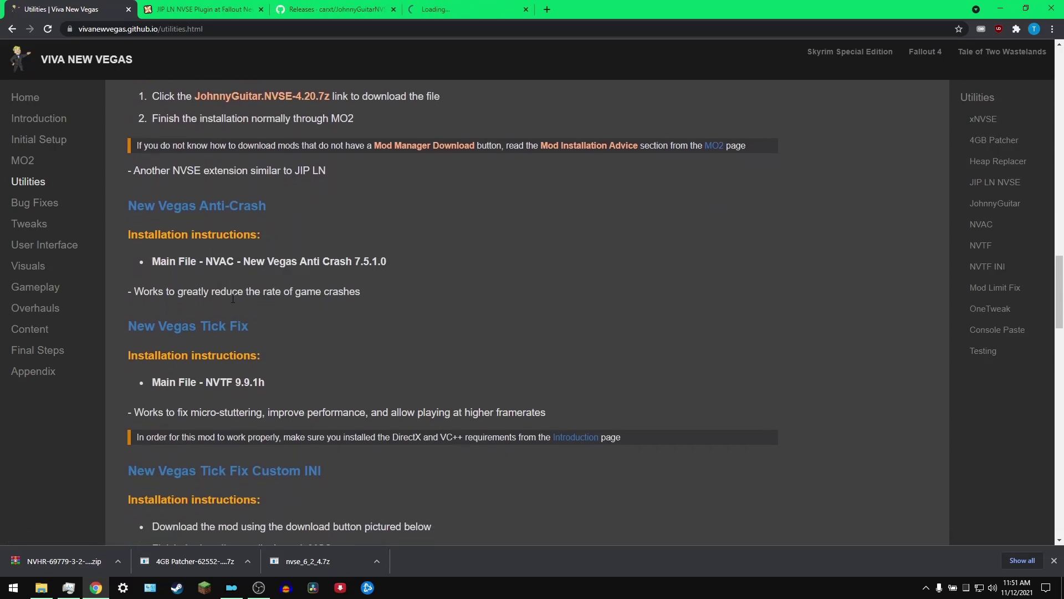
pyautogui.rightClick(202, 331)
pyautogui.click(220, 339)
# Step: Open the guide's New Vegas Tick Fix Custom INI and Mod Limit Fix links in new tabs
pyautogui.scroll(-3, 294, 304)
pyautogui.rightClick(237, 307)
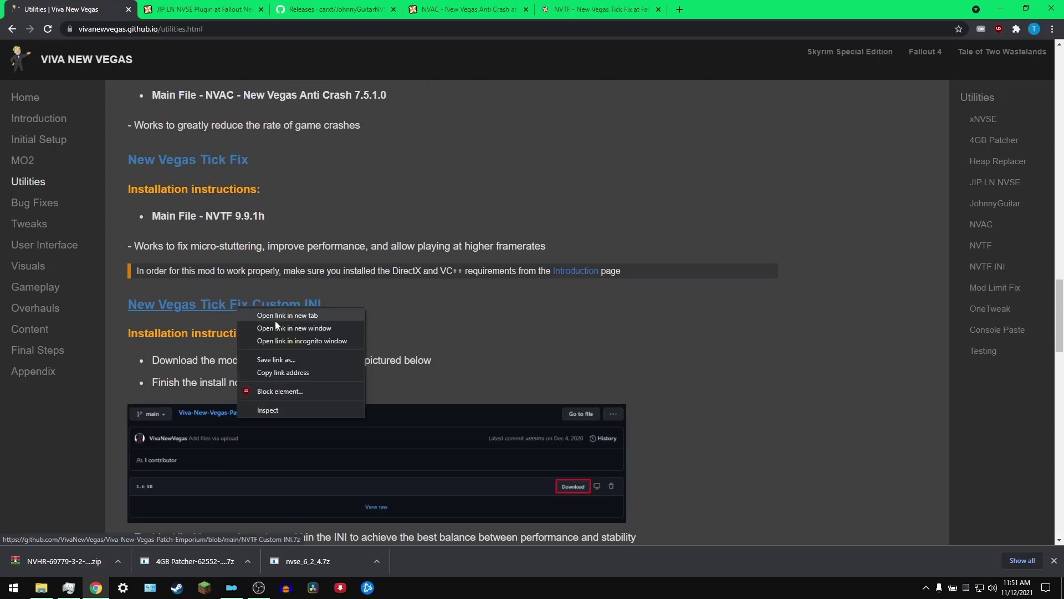
pyautogui.click(272, 315)
pyautogui.scroll(-3, 331, 301)
pyautogui.scroll(-3, 278, 294)
pyautogui.rightClick(172, 243)
pyautogui.click(266, 251)
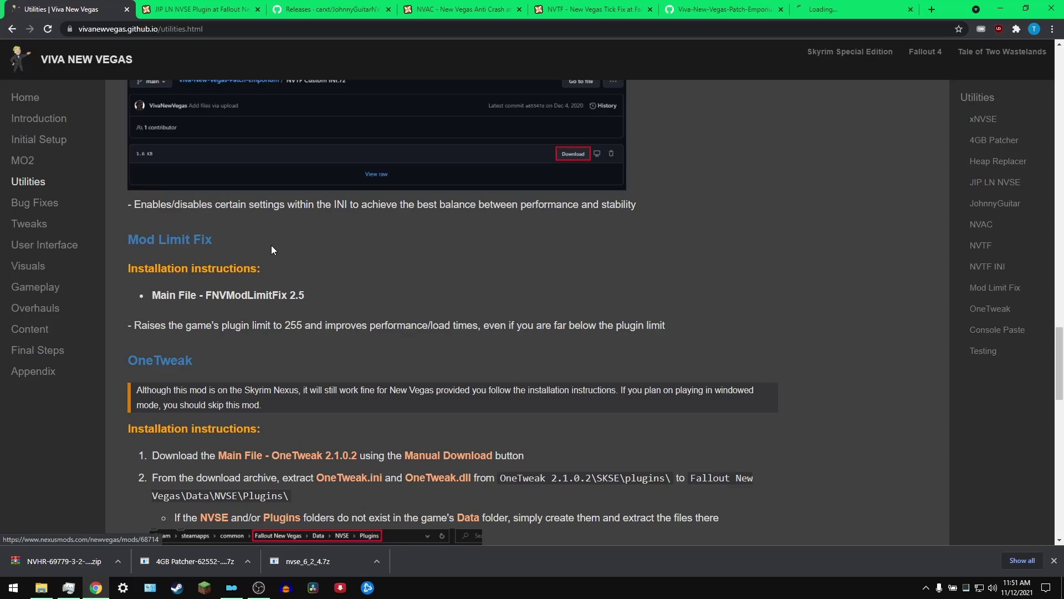
# Step: Review the guide's remaining utilities, including OneTweak, Console Paste Support and the Testing Utilities instructions
pyautogui.scroll(-2, 244, 250)
pyautogui.scroll(-7, 243, 250)
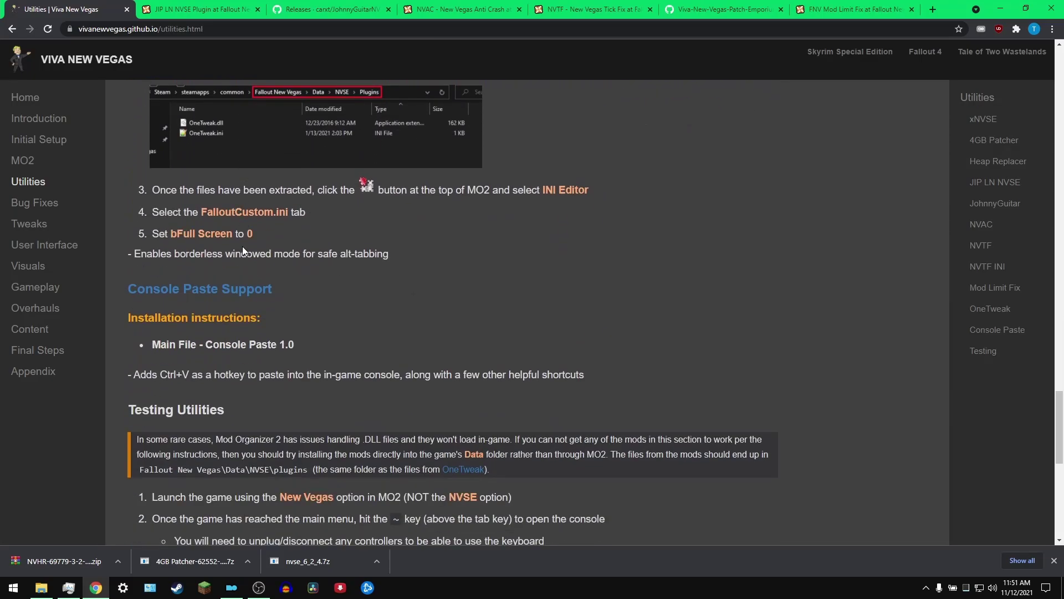
pyautogui.scroll(5, 243, 251)
pyautogui.scroll(-6, 242, 246)
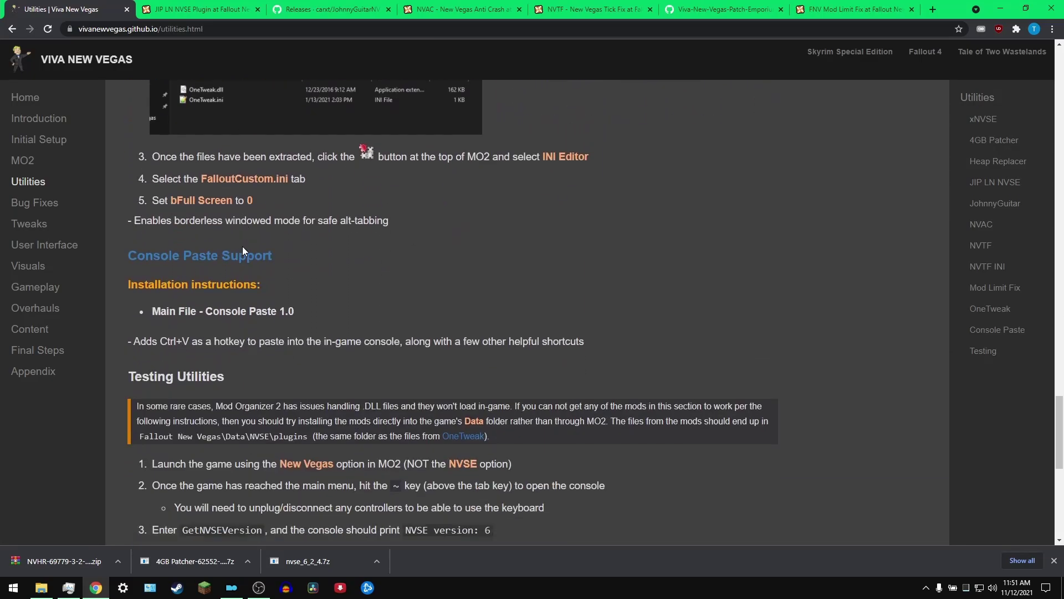
pyautogui.scroll(-6, 242, 246)
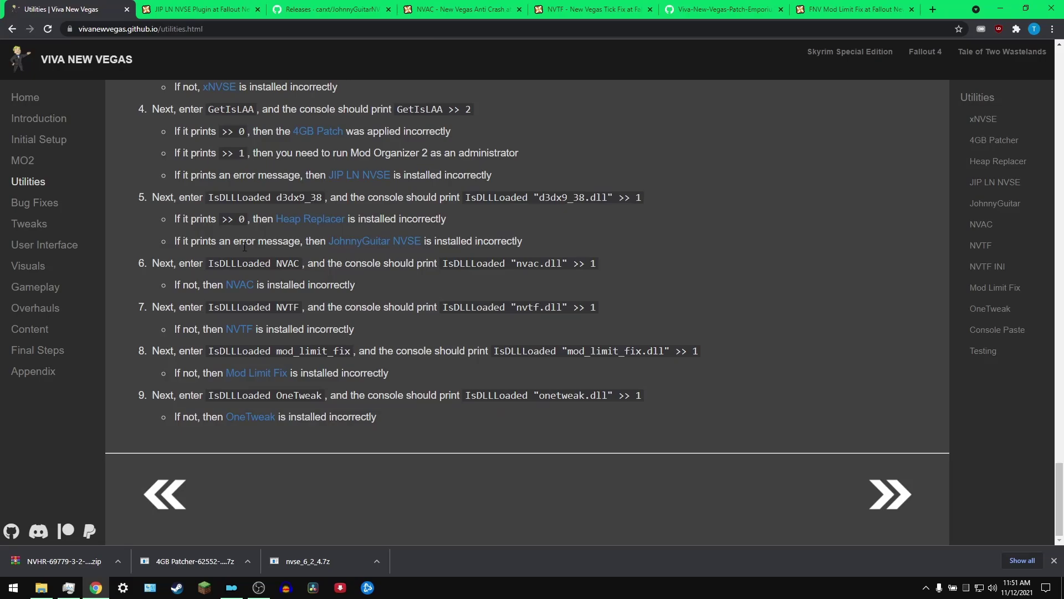
pyautogui.scroll(12, 244, 246)
pyautogui.scroll(-1, 244, 246)
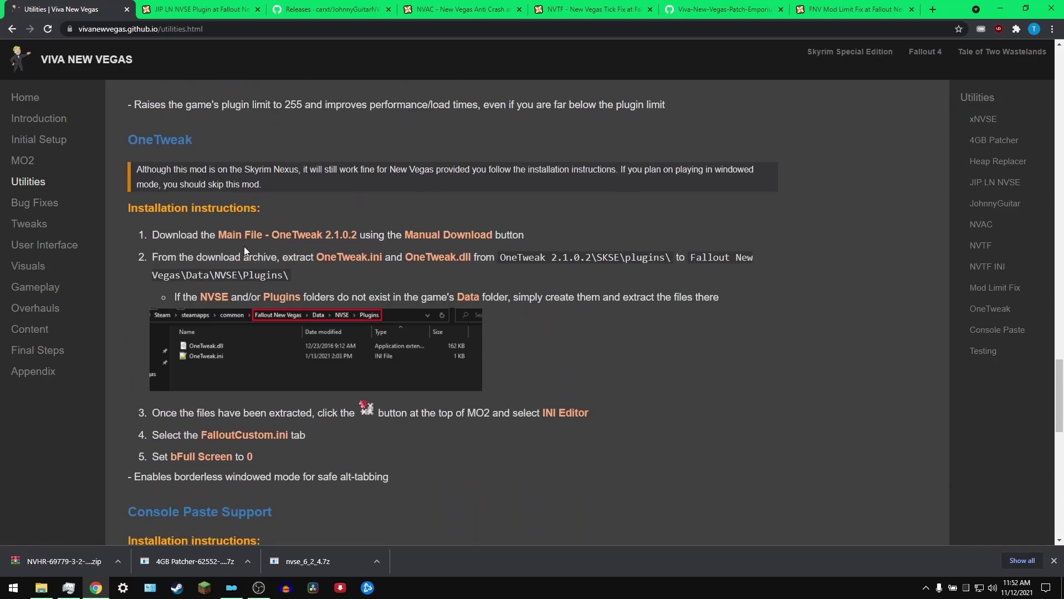
pyautogui.scroll(20, 244, 246)
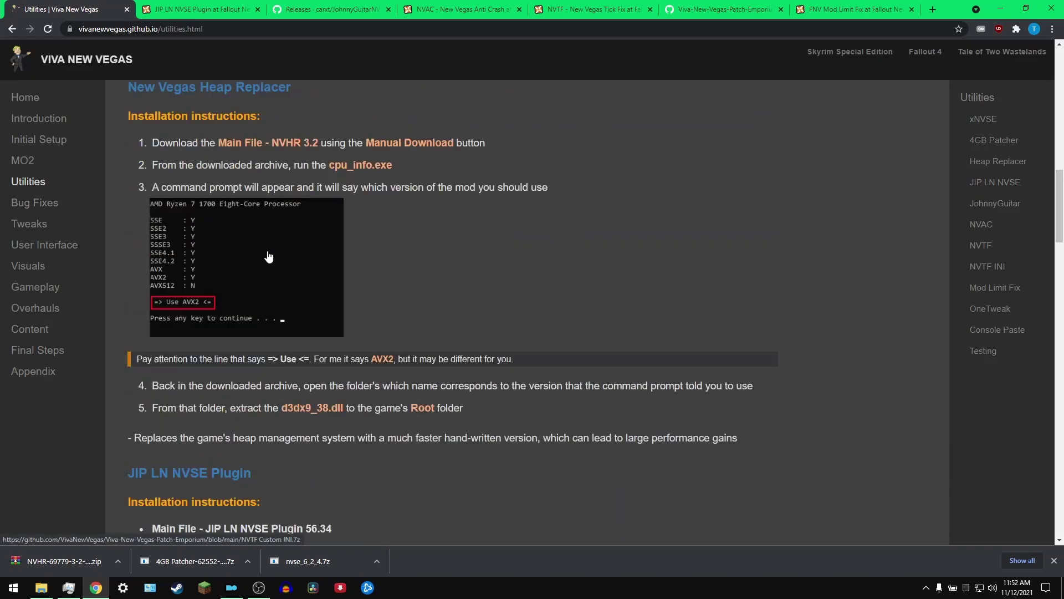
pyautogui.scroll(15, 268, 256)
# Step: Download the JIP LN NVSE Plugin 56.34 main file manually from its Nexus Mods files
pyautogui.click(200, 10)
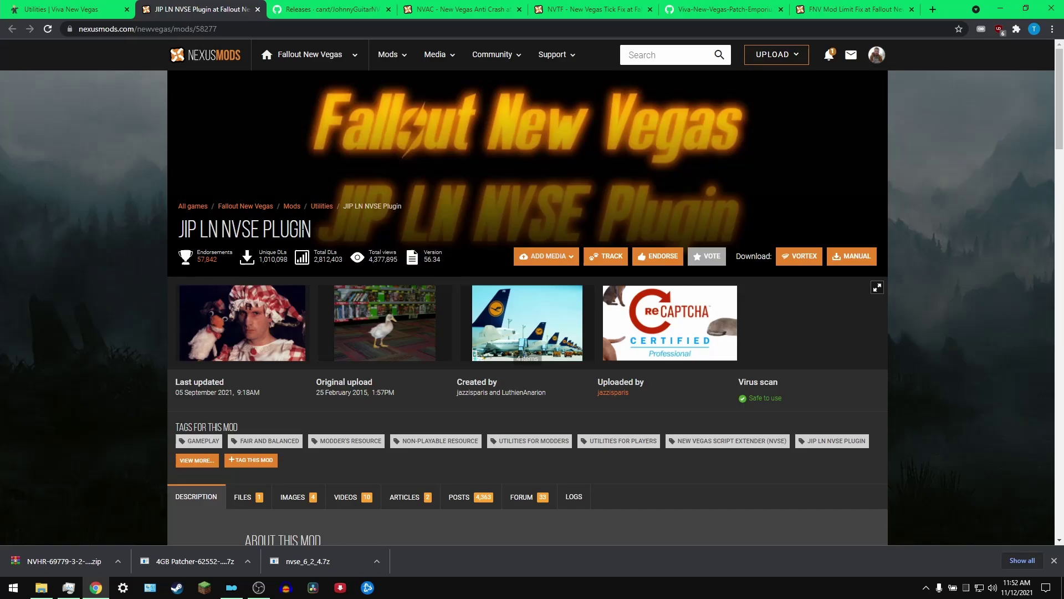
pyautogui.click(244, 497)
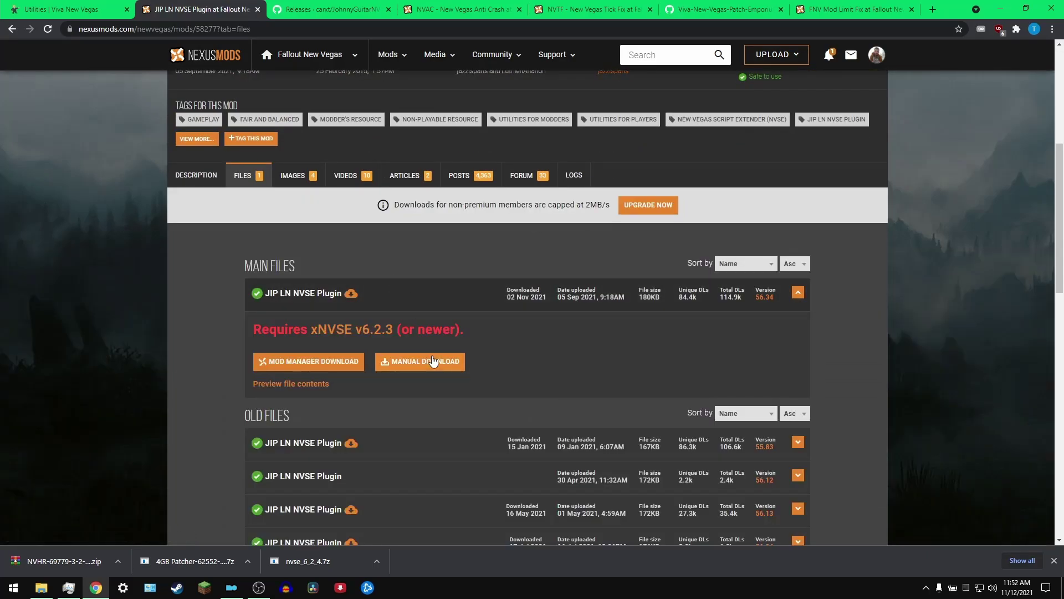
pyautogui.click(433, 361)
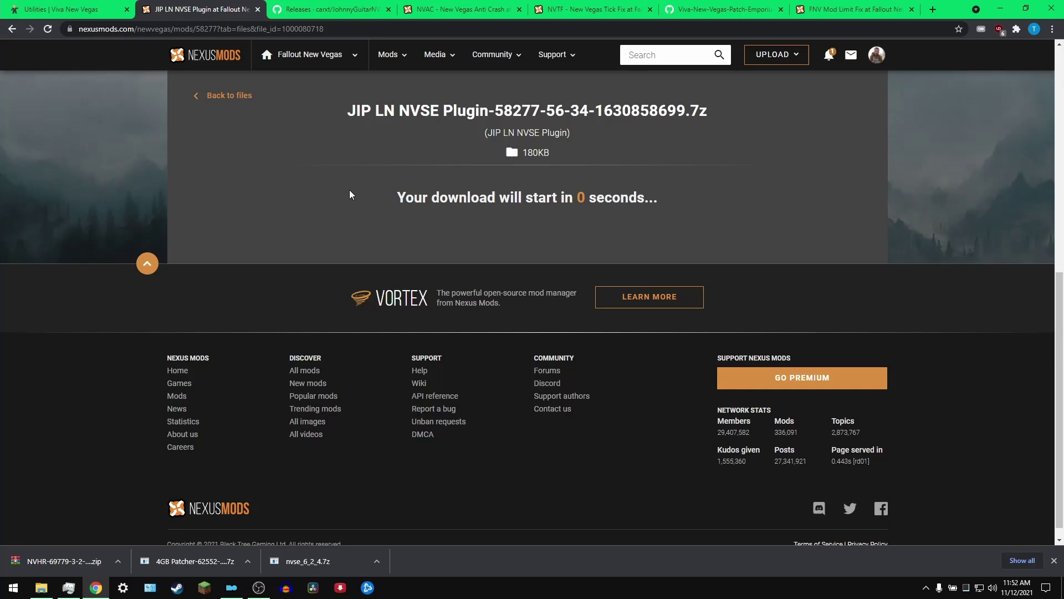
# Step: Download JohnnyGuitar.NVSE-4.20.7z from the latest release's assets on GitHub
pyautogui.hotkey('ctrl', 'Tab')
pyautogui.scroll(-3, 333, 235)
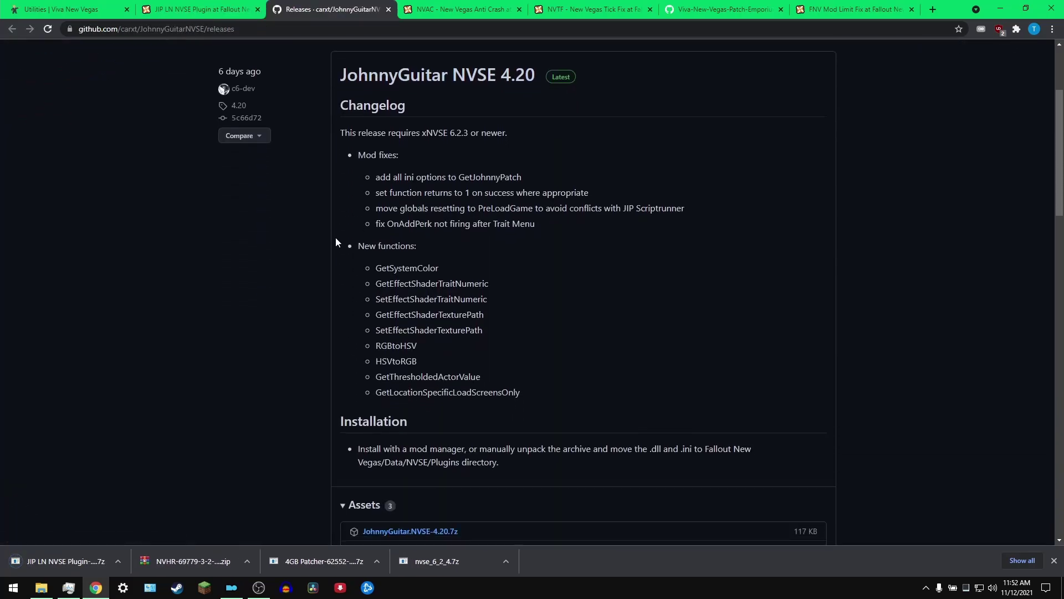
pyautogui.scroll(-2, 335, 237)
pyautogui.click(414, 421)
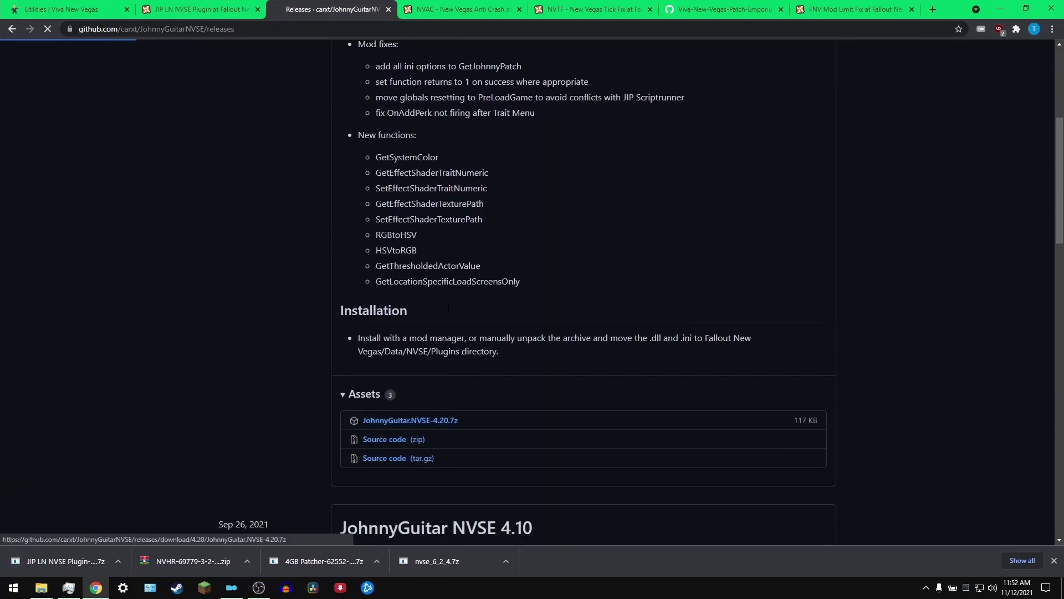
# Step: Download the NVAC, NVTF, NVTF Custom INI and FNVModLimitFix archives from their open tabs, and check each page
pyautogui.hotkey('ctrl', 'Tab')
pyautogui.hotkey('ctrl', 'Tab')
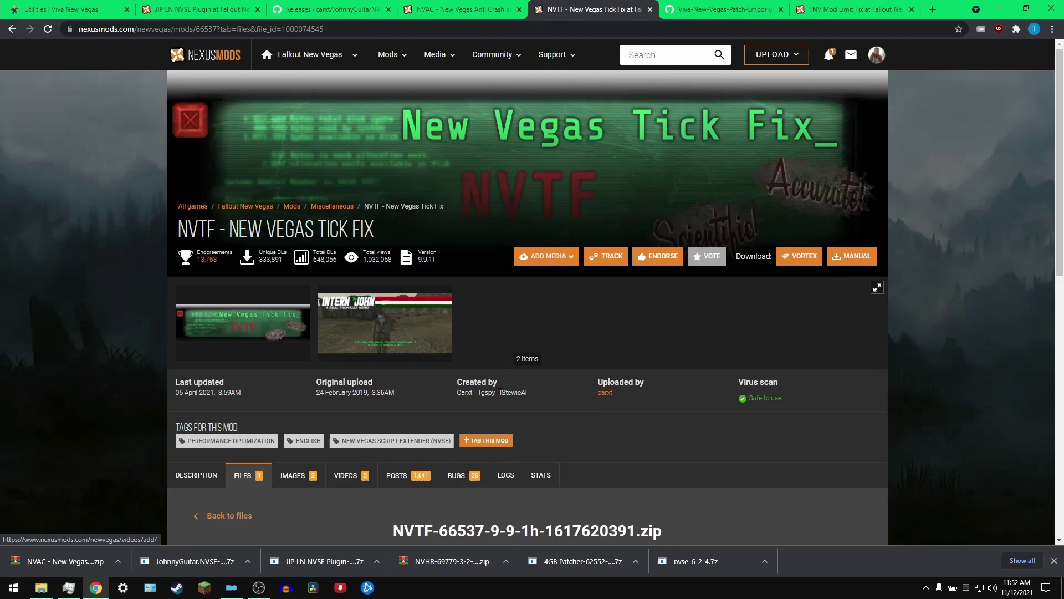
pyautogui.hotkey('ctrl', 'Tab')
pyautogui.hotkey('ctrl', 'Tab')
pyautogui.hotkey('ctrl', 'Tab')
pyautogui.hotkey('ctrl', 'Tab')
pyautogui.hotkey('ctrl', 'Tab')
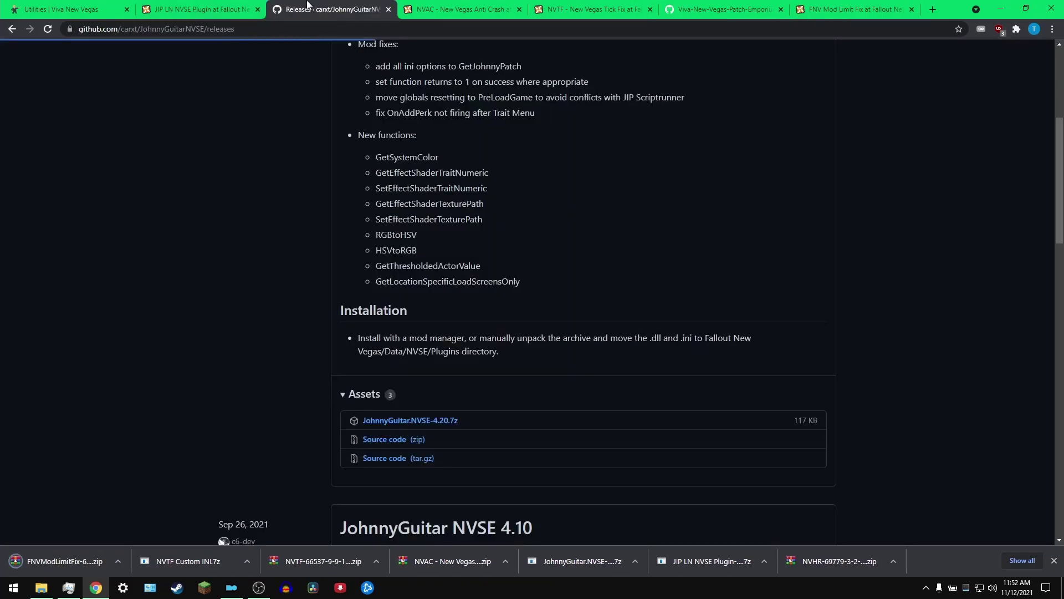
pyautogui.hotkey('ctrl', 'Tab')
pyautogui.hotkey('ctrl', 'Tab')
pyautogui.hotkey('ctrl', 'Tab')
pyautogui.hotkey('ctrl', 'Tab')
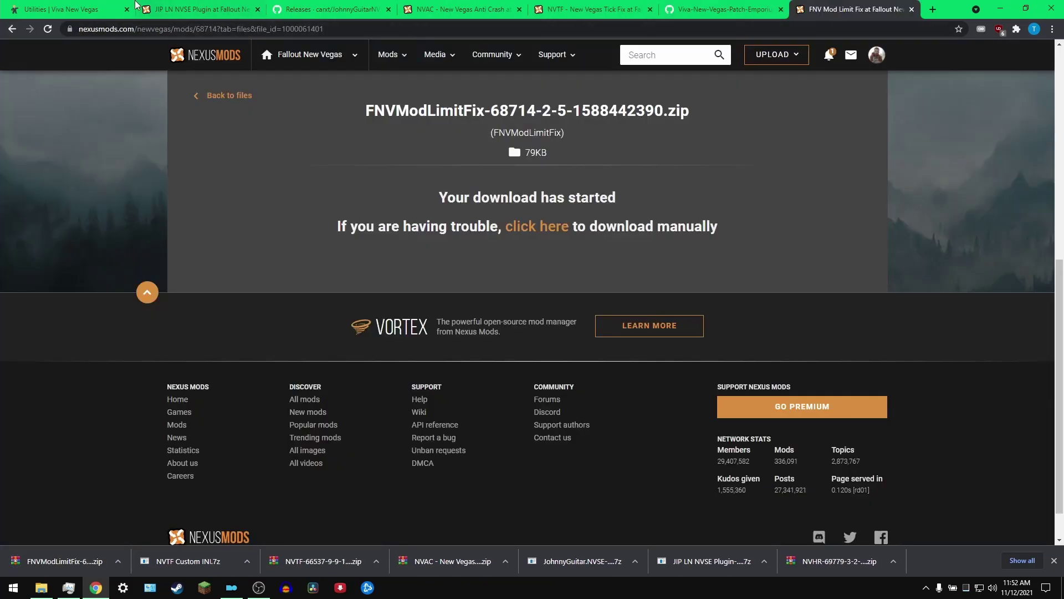
# Step: Return to the guide's Utilities page and find the Console Paste Support section
pyautogui.click(73, 7)
pyautogui.scroll(-20, 285, 197)
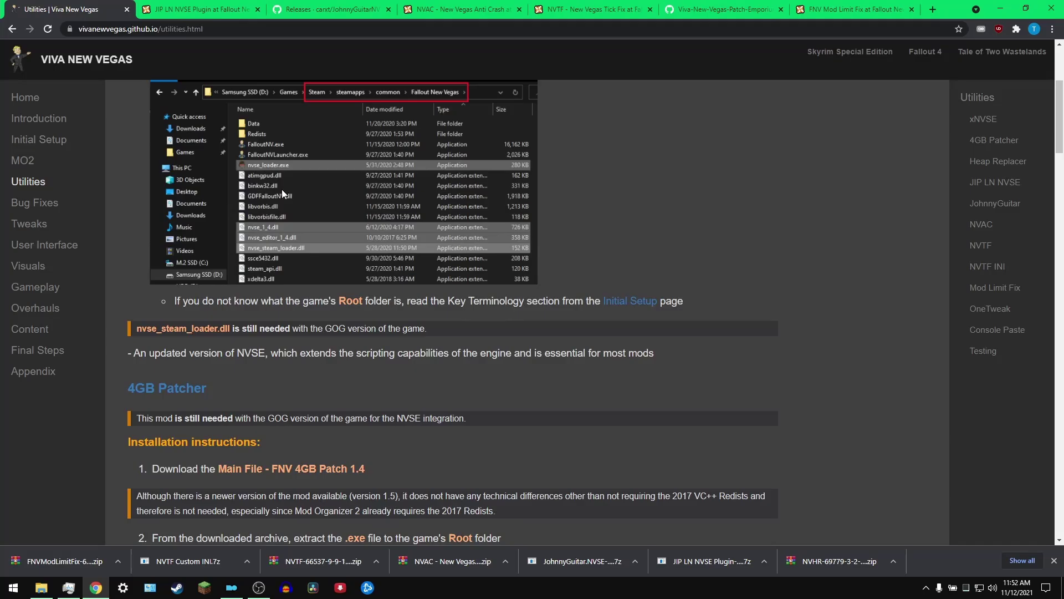
pyautogui.scroll(-10, 281, 186)
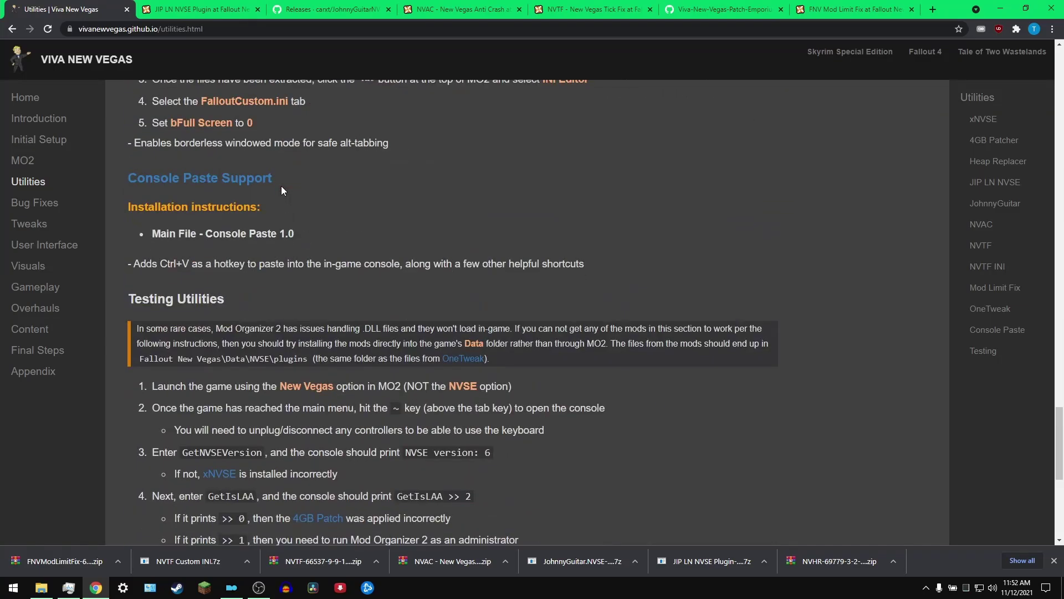
# Step: Switch to Mod Organizer and install the JIP LN NVSE Plugin archive from the Downloads folder under its suggested name
pyautogui.hotkey('alt', 'Tab')
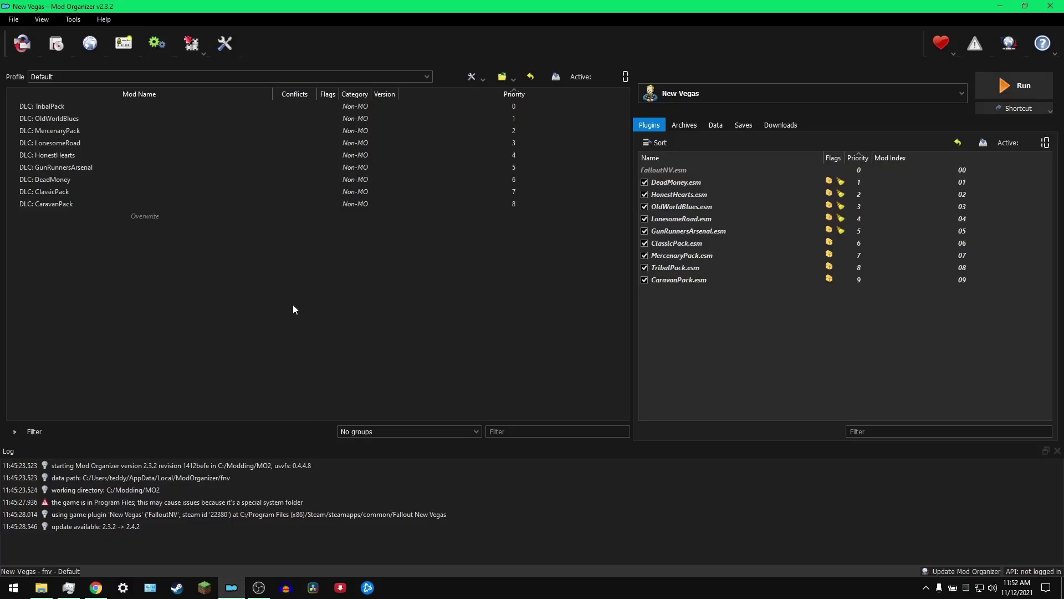
pyautogui.click(56, 44)
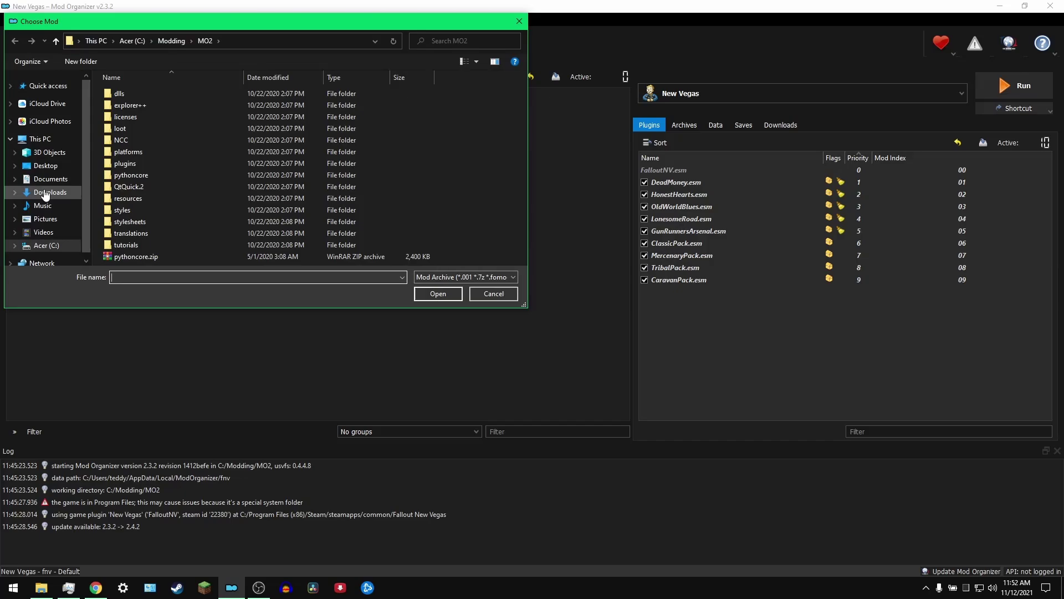
pyautogui.click(49, 191)
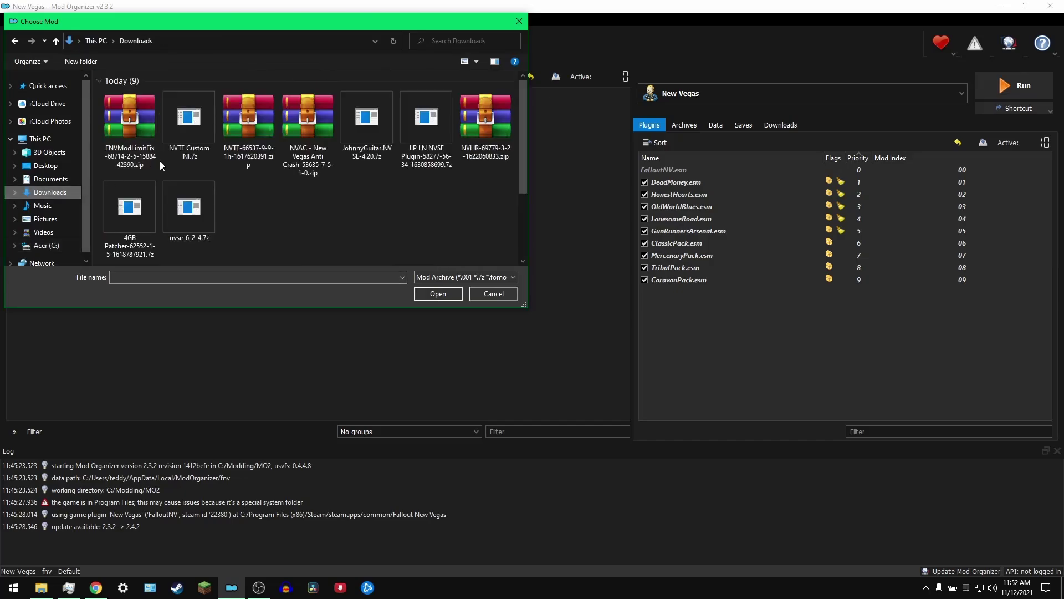
pyautogui.click(431, 138)
pyautogui.click(446, 299)
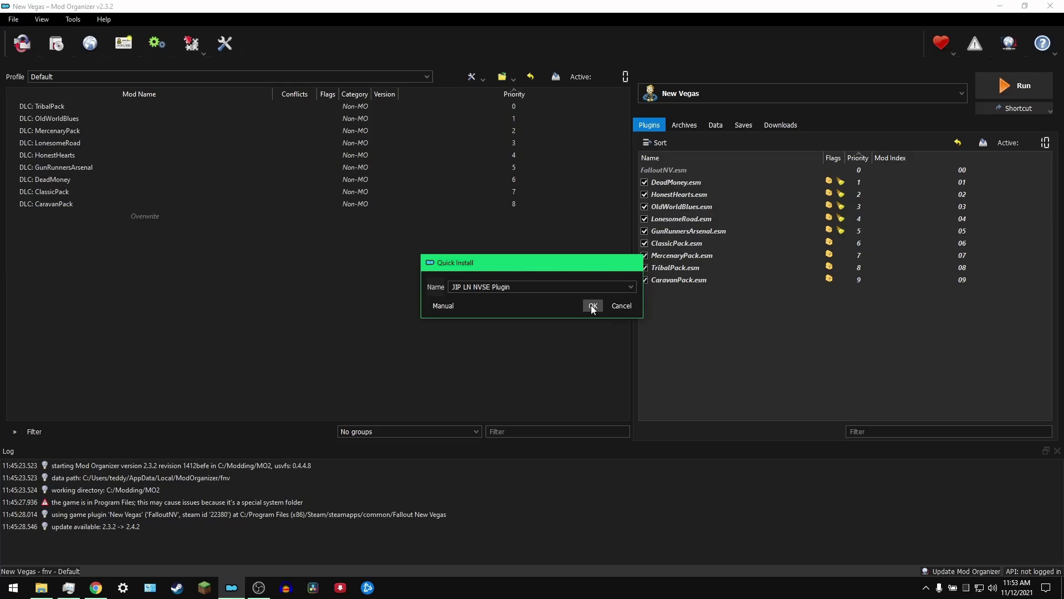
pyautogui.click(591, 305)
# Step: Install the JohnnyGuitar.NVSE-4.20.7z archive as a mod named JohnnyGuitar
pyautogui.click(58, 40)
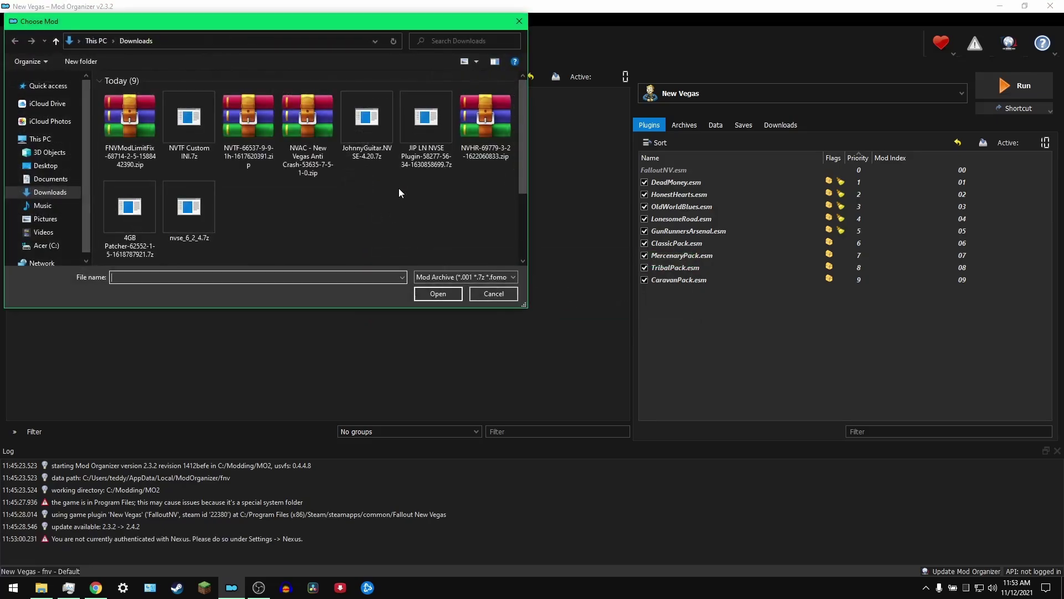
pyautogui.click(367, 135)
pyautogui.click(443, 293)
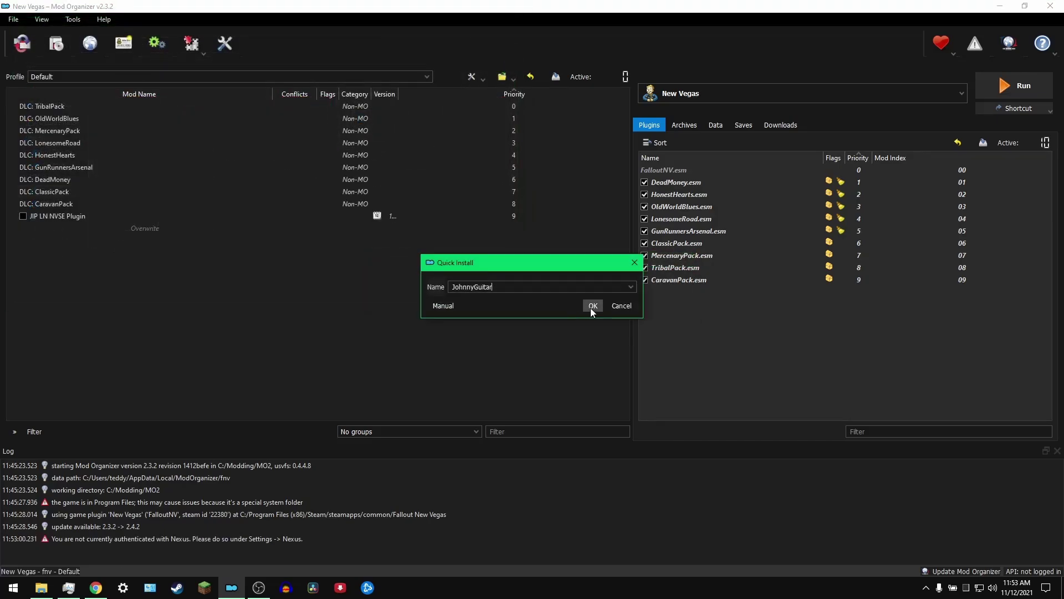
pyautogui.click(591, 305)
# Step: Install the downloaded NVAC - New Vegas Anti Crash, NVTF, NVTF Custom INI and FNVModLimitFix archives as mods
pyautogui.click(61, 51)
pyautogui.click(321, 139)
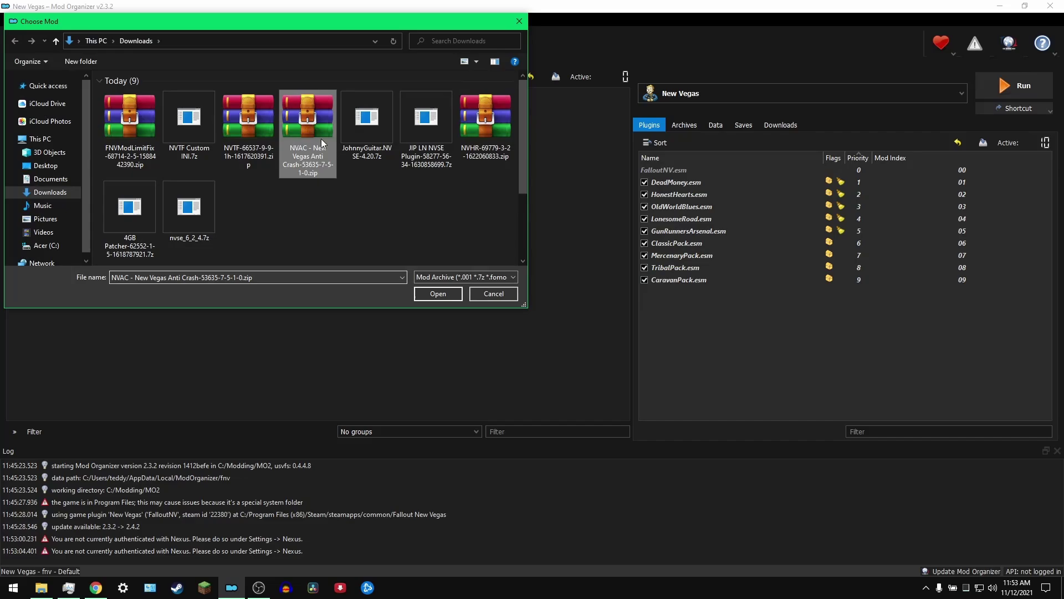
pyautogui.click(434, 292)
pyautogui.click(572, 319)
pyautogui.click(57, 43)
pyautogui.click(434, 292)
pyautogui.click(572, 319)
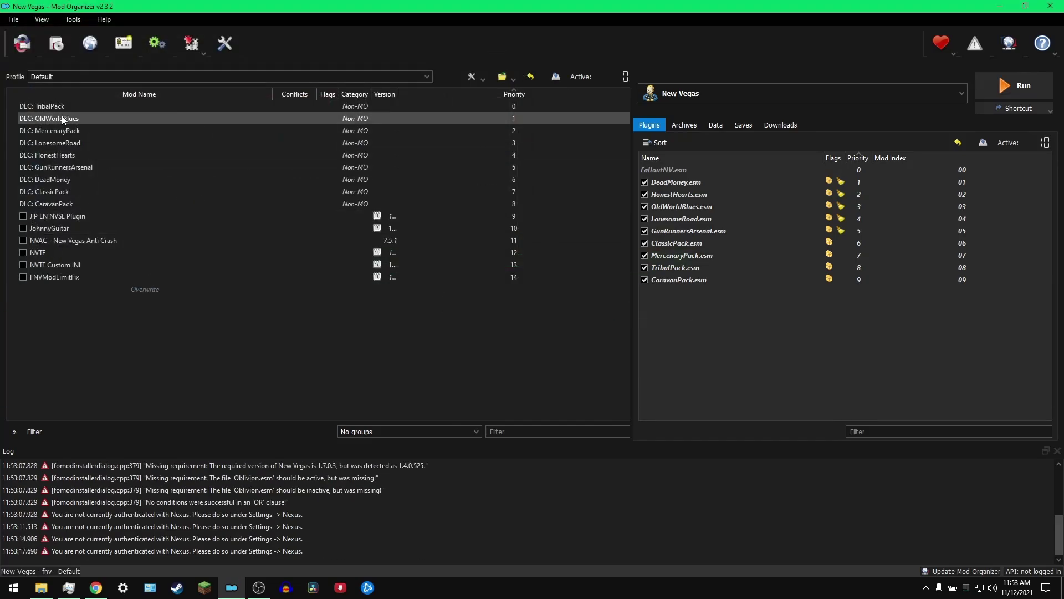
# Step: Enable JIP LN NVSE Plugin, JohnnyGuitar, NVAC, NVTF, NVTF Custom INI and FNVModLimitFix in the mod list
pyautogui.click(24, 217)
pyautogui.click(22, 228)
pyautogui.click(22, 240)
pyautogui.click(23, 253)
pyautogui.click(22, 265)
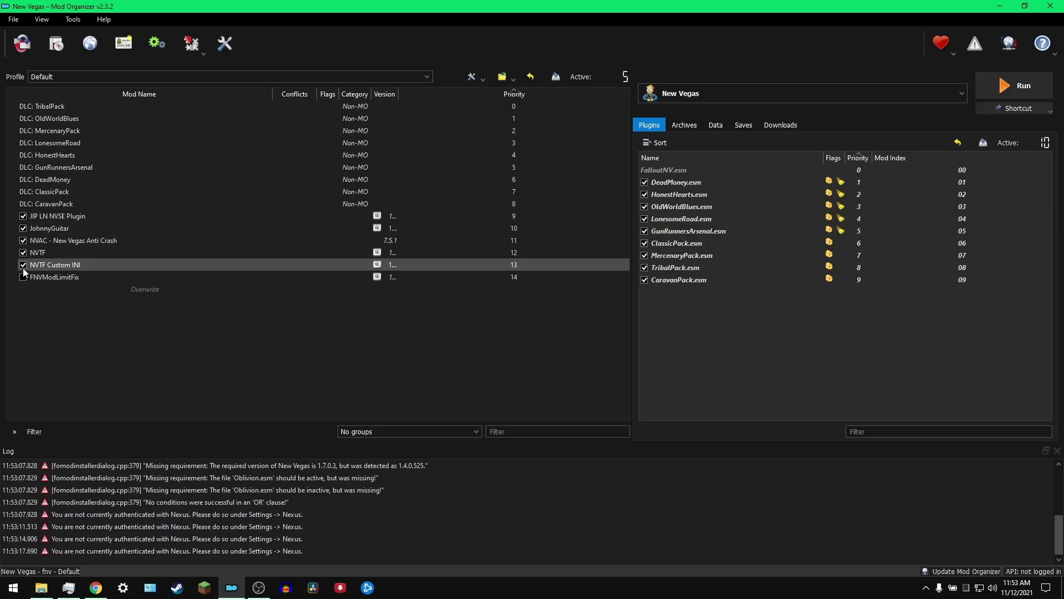
pyautogui.click(23, 275)
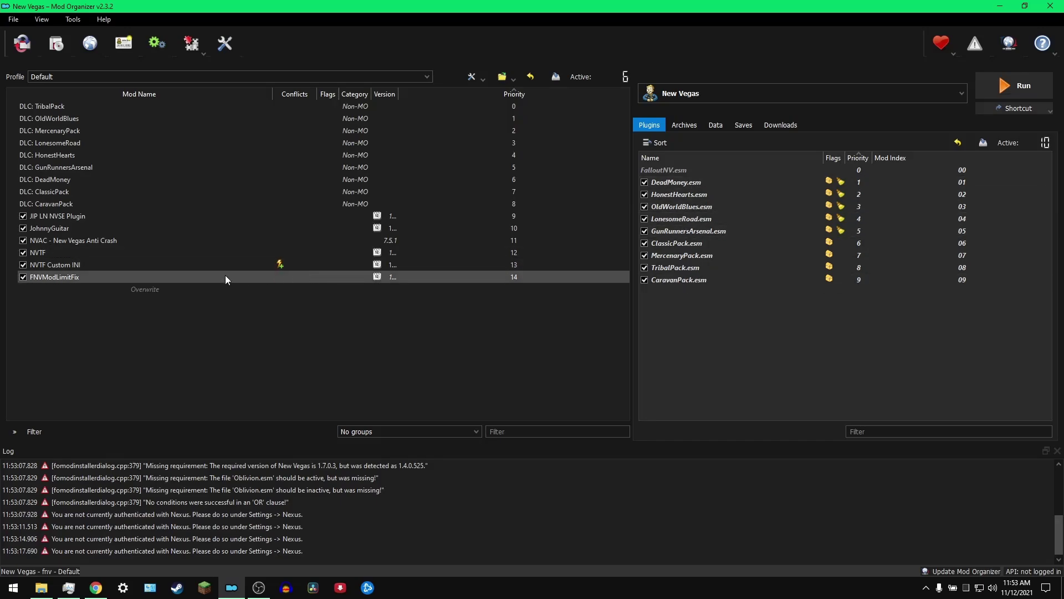
pyautogui.click(297, 265)
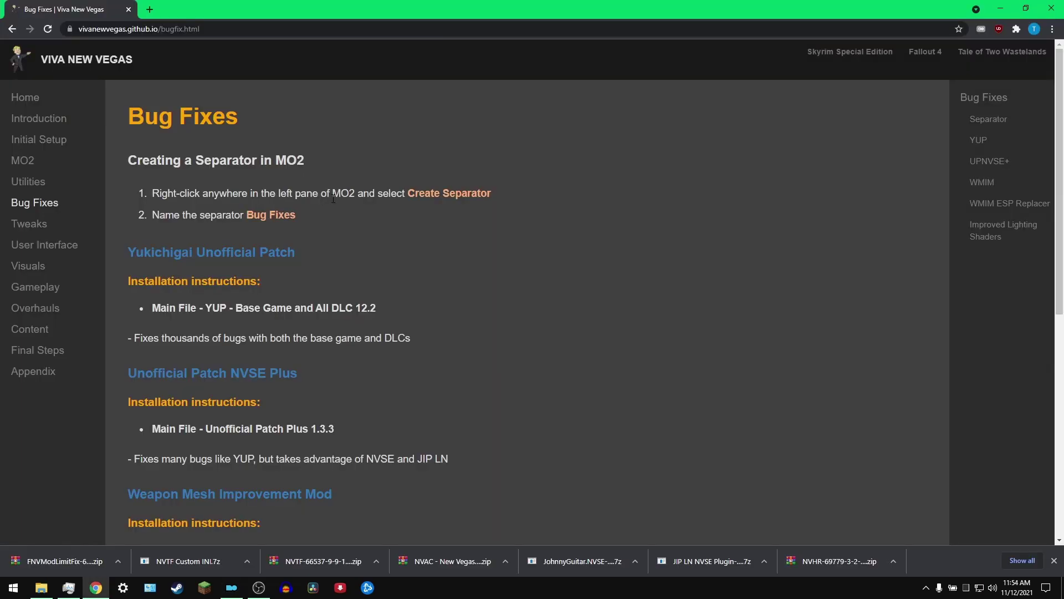
# Step: From the guide's Bug Fixes page, open Yukichigai Unofficial Patch, Unofficial Patch NVSE Plus and Weapon Mesh Improvement Mod in new tabs
pyautogui.scroll(-2, 199, 149)
pyautogui.middleClick(199, 146)
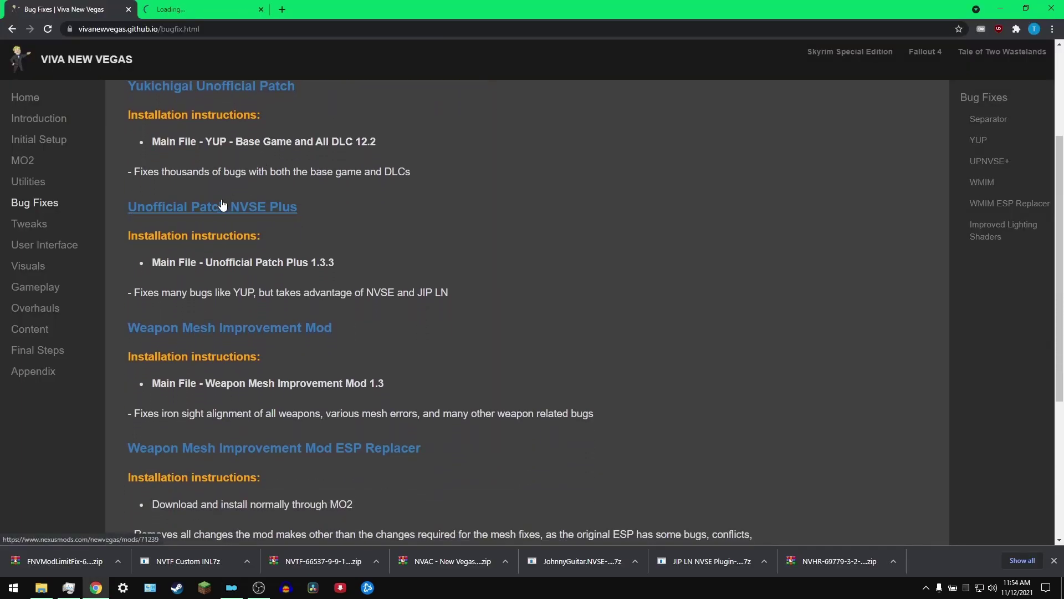
pyautogui.rightClick(222, 205)
pyautogui.click(235, 213)
pyautogui.scroll(-1, 235, 216)
pyautogui.rightClick(232, 260)
pyautogui.click(260, 268)
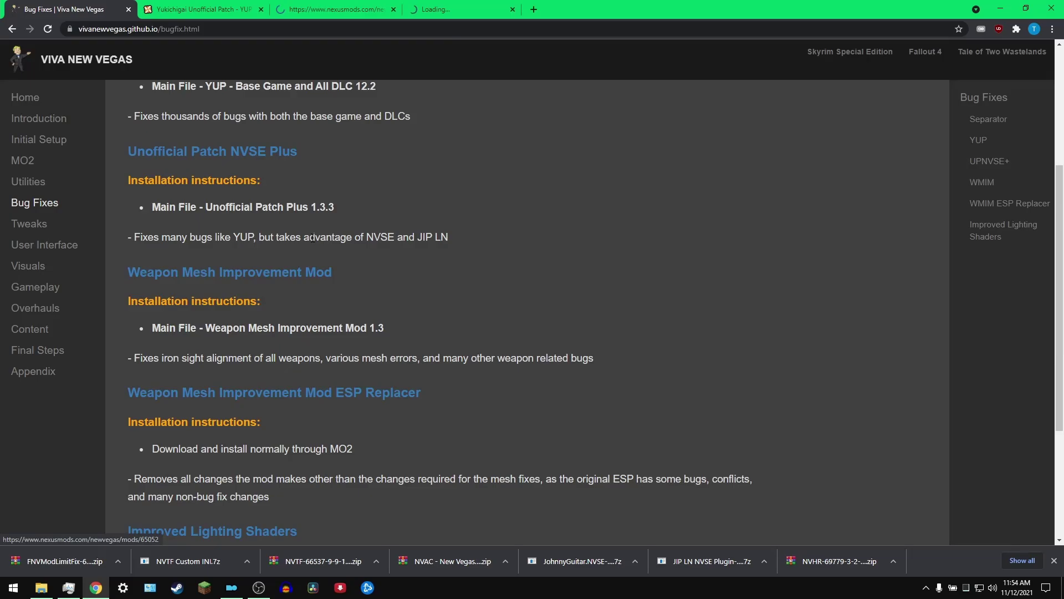
# Step: Open the Weapon Mesh Improvement Mod ESP Replacer and Improved Lighting Shaders links in new tabs
pyautogui.scroll(-2, 313, 239)
pyautogui.rightClick(260, 280)
pyautogui.click(280, 290)
pyautogui.scroll(-2, 318, 250)
pyautogui.rightClick(211, 337)
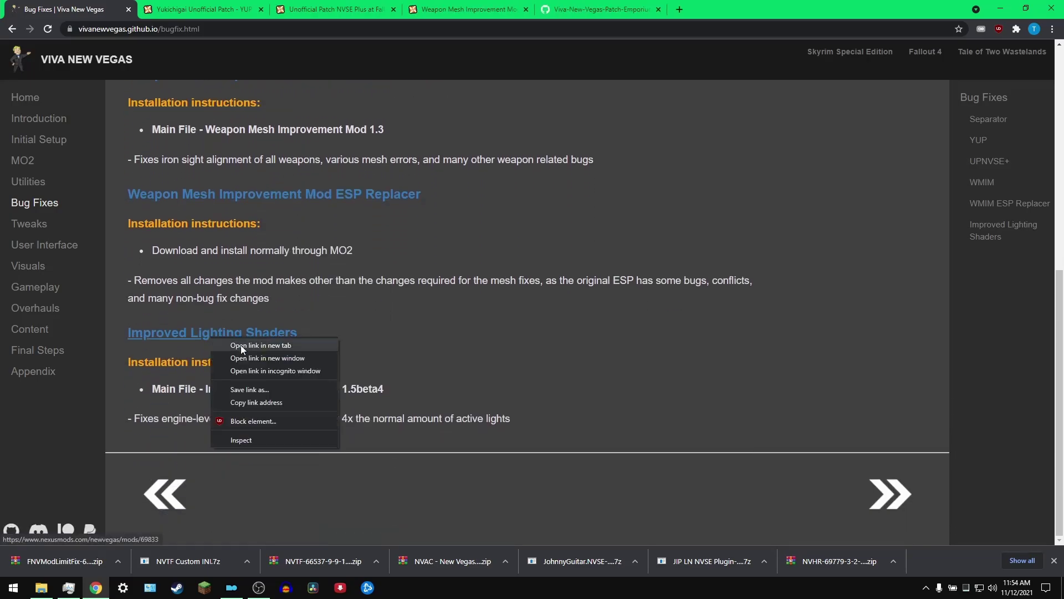
pyautogui.click(241, 345)
# Step: Download the YUP, Unofficial Patch NVSE Plus, Weapon Mesh Improvement Mod, WMIM ESP Replacer and Improved Lighting Shaders files from their open tabs
pyautogui.hotkey('ctrl', 'Tab')
pyautogui.hotkey('ctrl', 'Tab')
pyautogui.hotkey('ctrl', 'Tab')
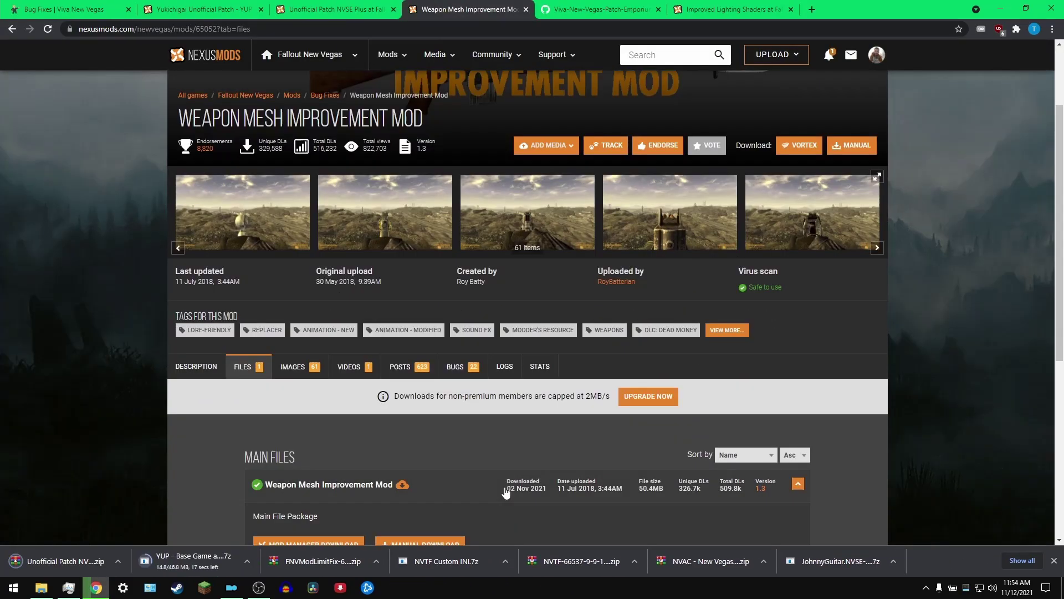
pyautogui.hotkey('ctrl', 'Tab')
pyautogui.hotkey('ctrl', 'Tab')
pyautogui.click(380, 340)
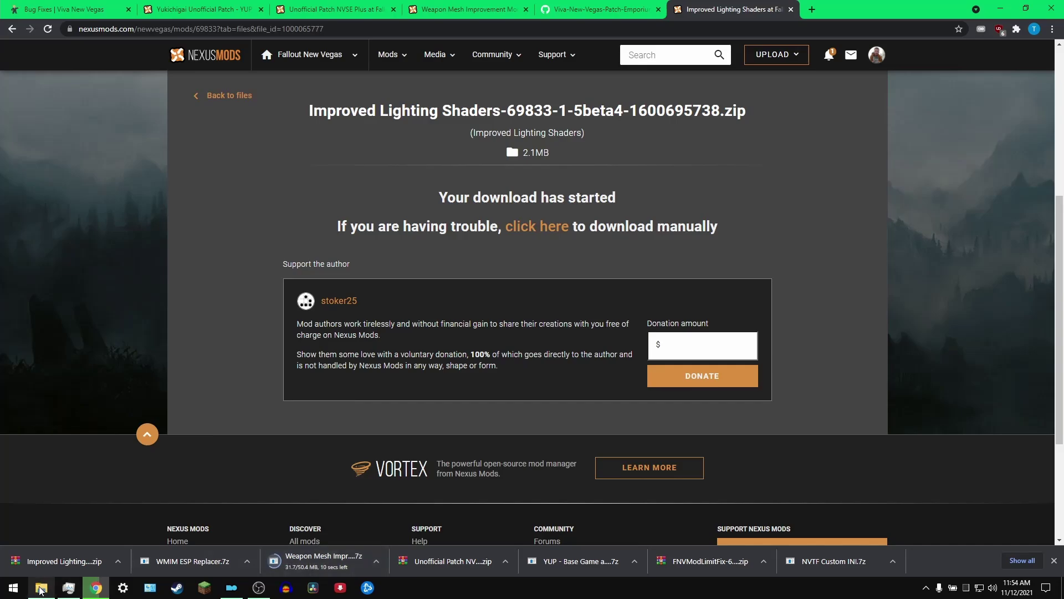
pyautogui.moveTo(41, 591)
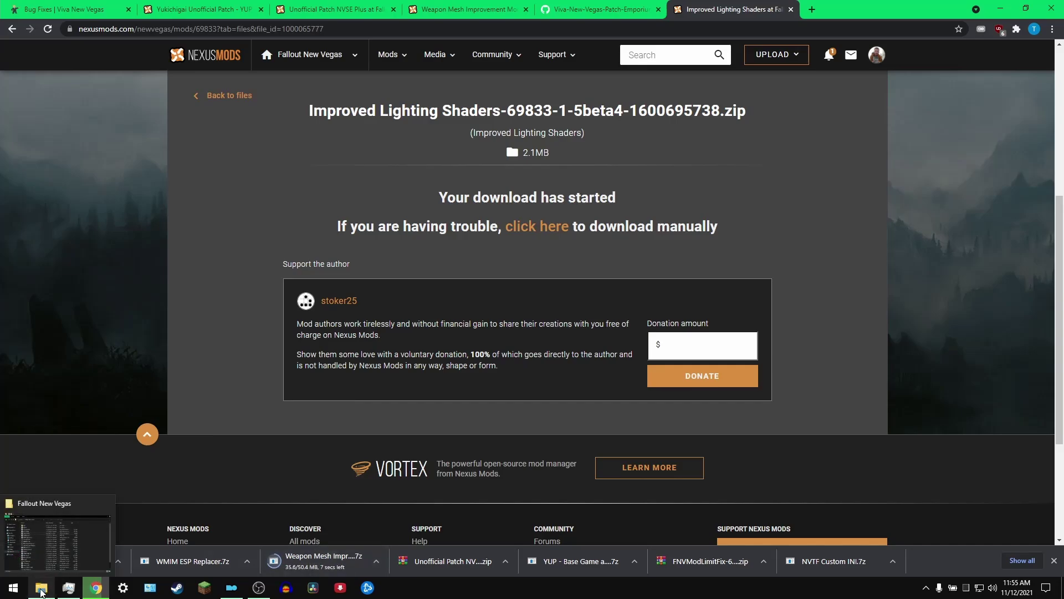
# Step: Return to the guide's Bug Fixes page and review each mod's description and installation instructions
pyautogui.hotkey('ctrl', '1')
pyautogui.scroll(15, 338, 261)
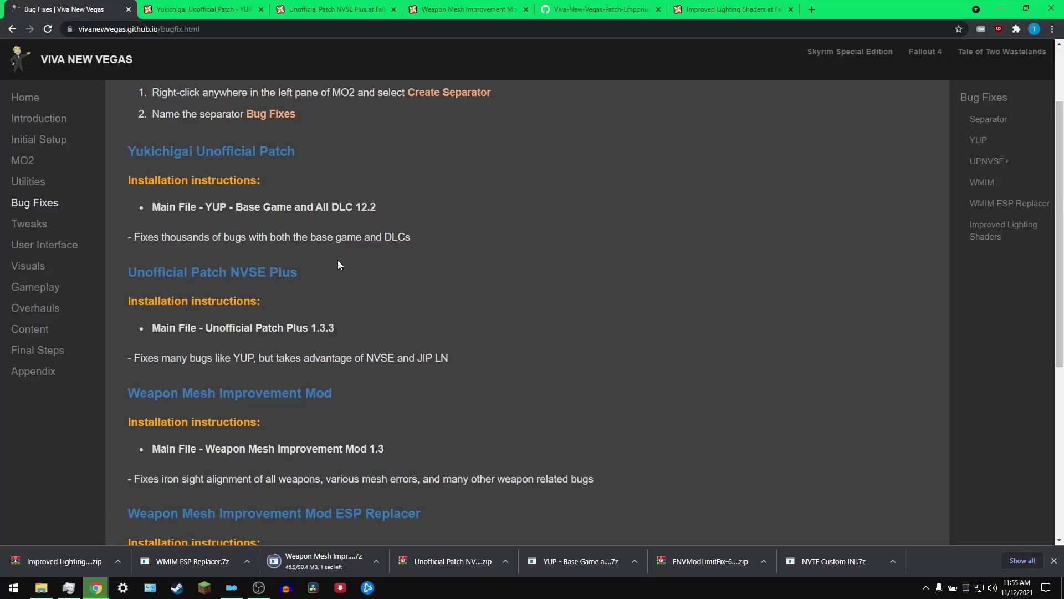
pyautogui.scroll(-3, 321, 252)
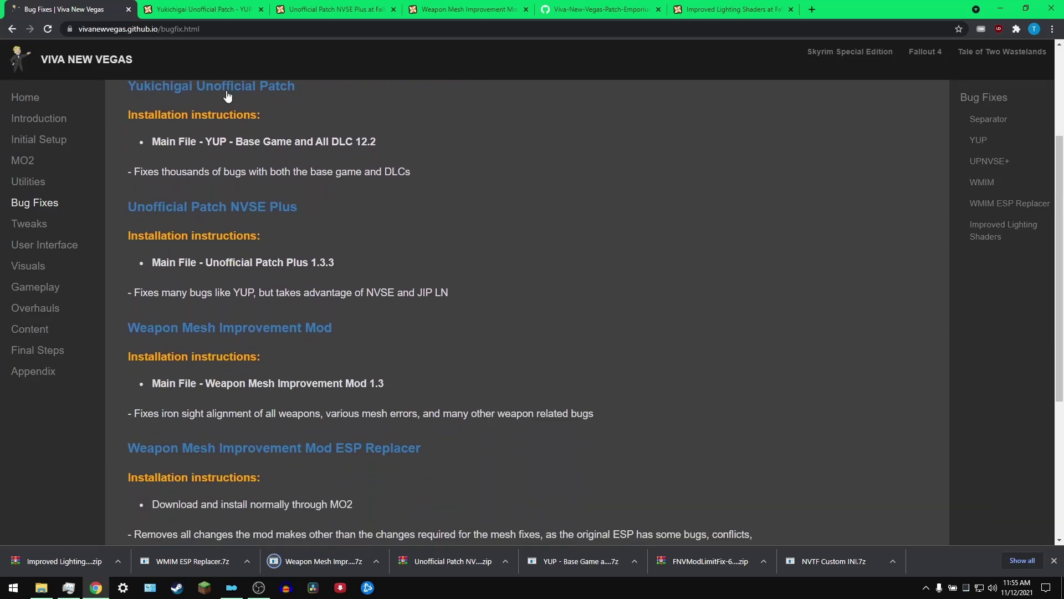
pyautogui.scroll(-3, 238, 225)
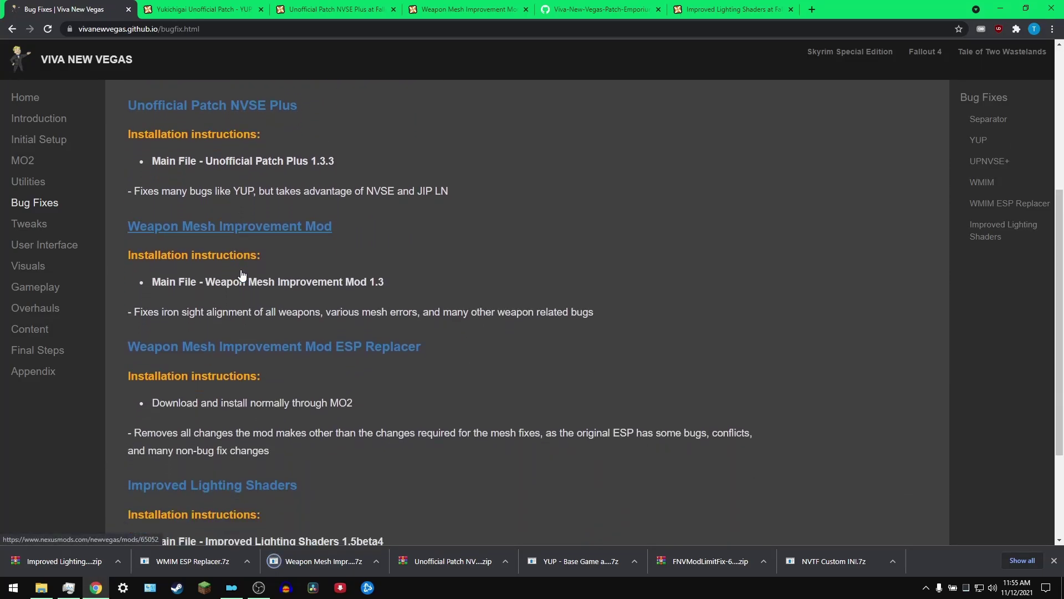
pyautogui.scroll(-1, 241, 341)
pyautogui.scroll(3, 241, 341)
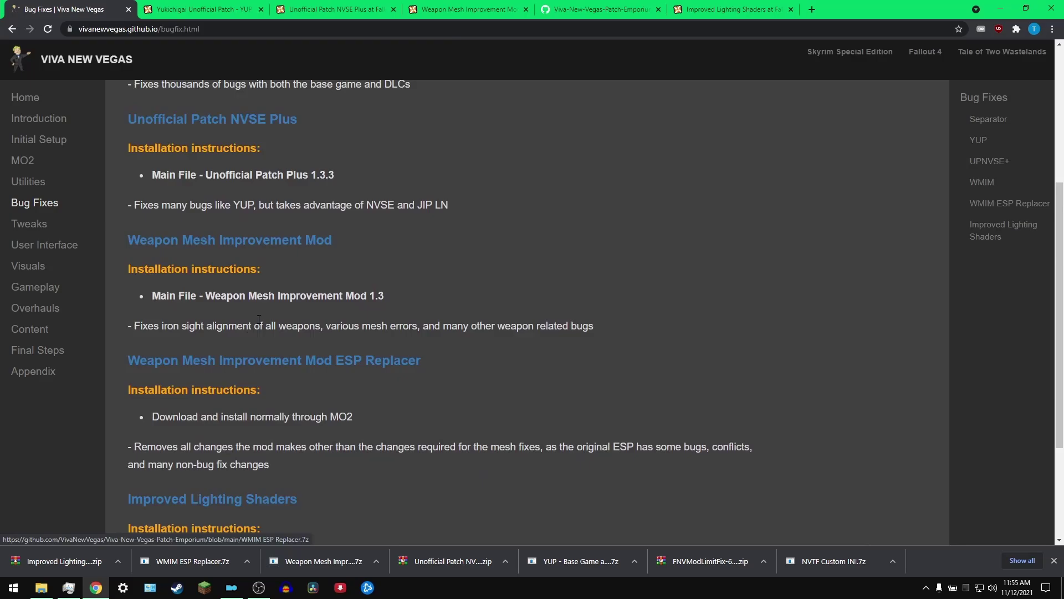
pyautogui.scroll(-3, 233, 277)
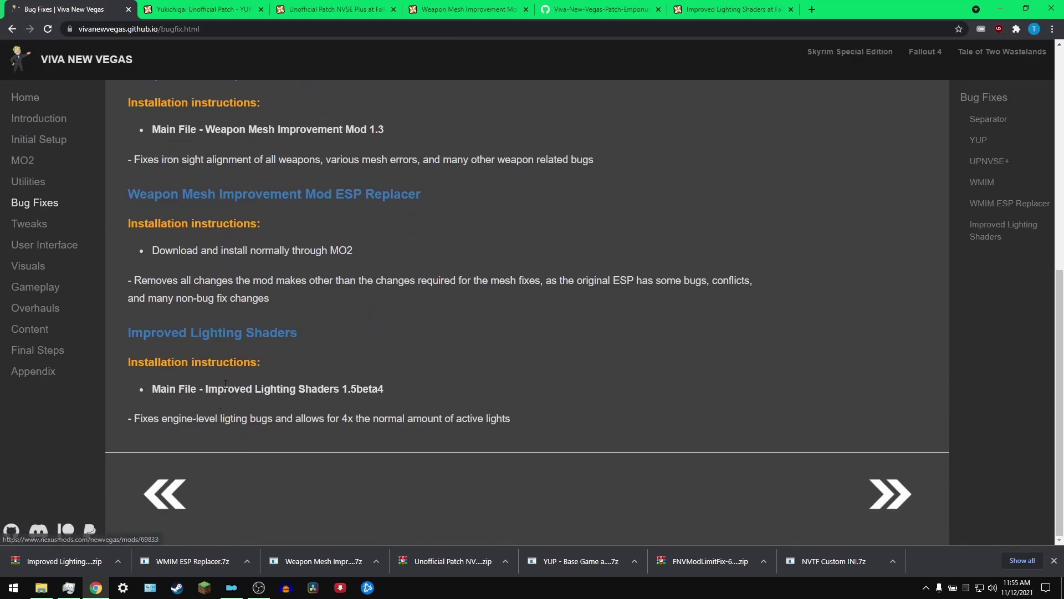
pyautogui.scroll(5, 213, 337)
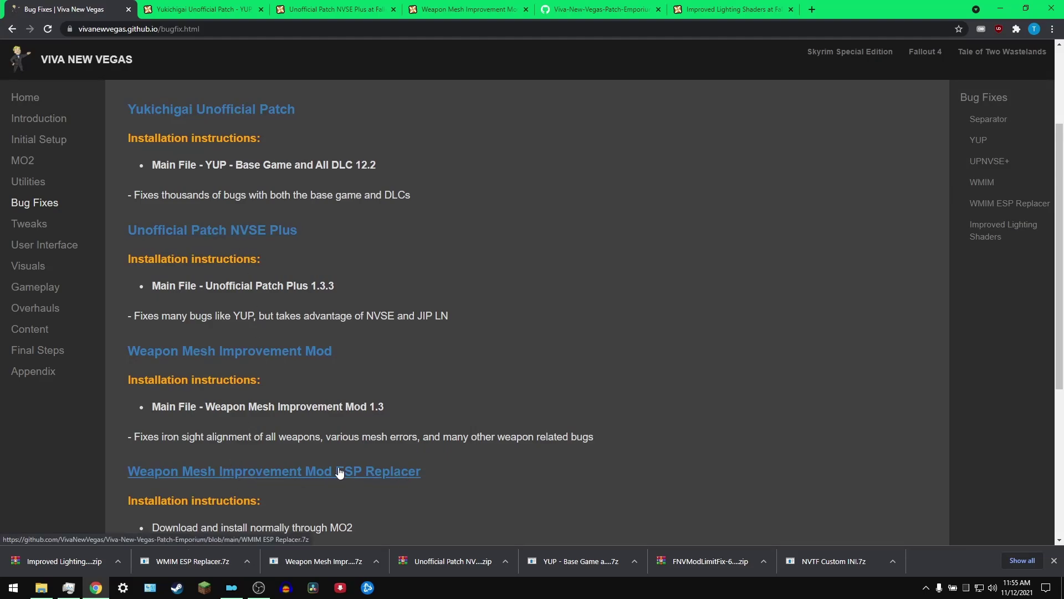
# Step: Switch to Mod Organizer and install the YUP archive as YUP - Base Game and All DLC
pyautogui.hotkey('alt', 'Tab')
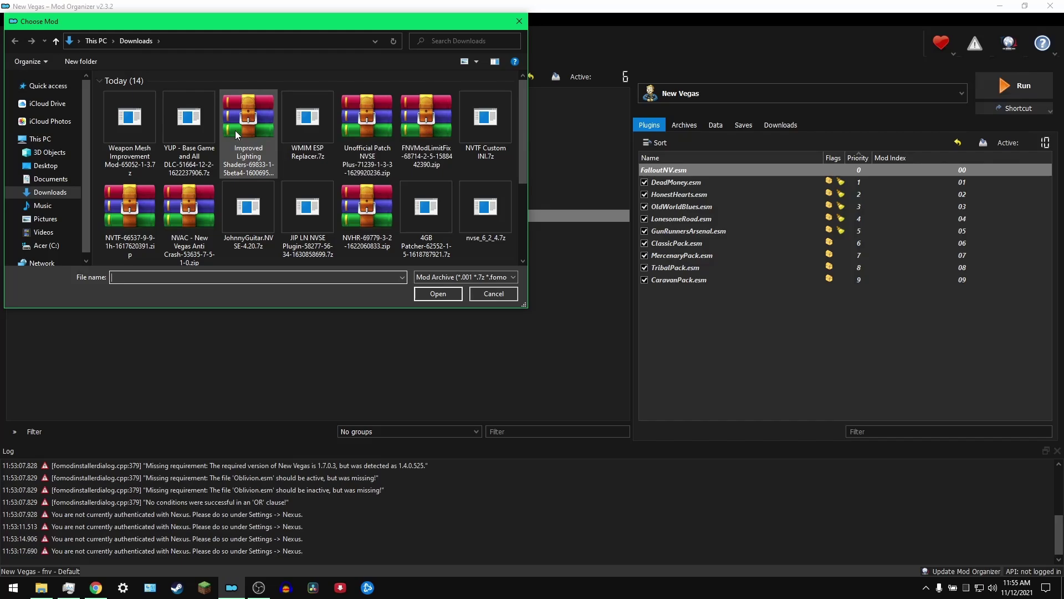
pyautogui.click(199, 130)
pyautogui.click(436, 293)
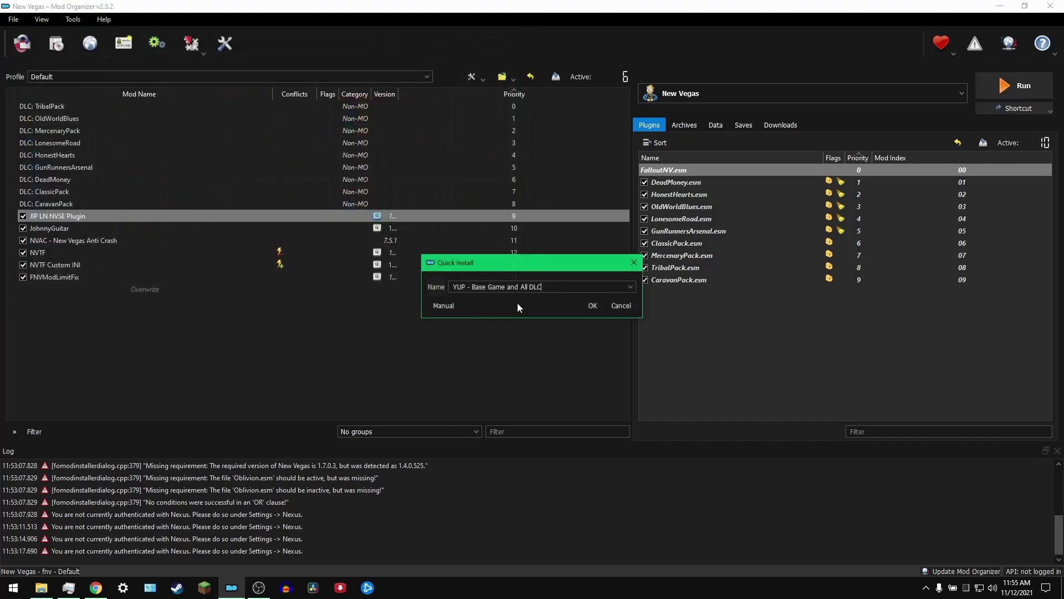
pyautogui.click(593, 305)
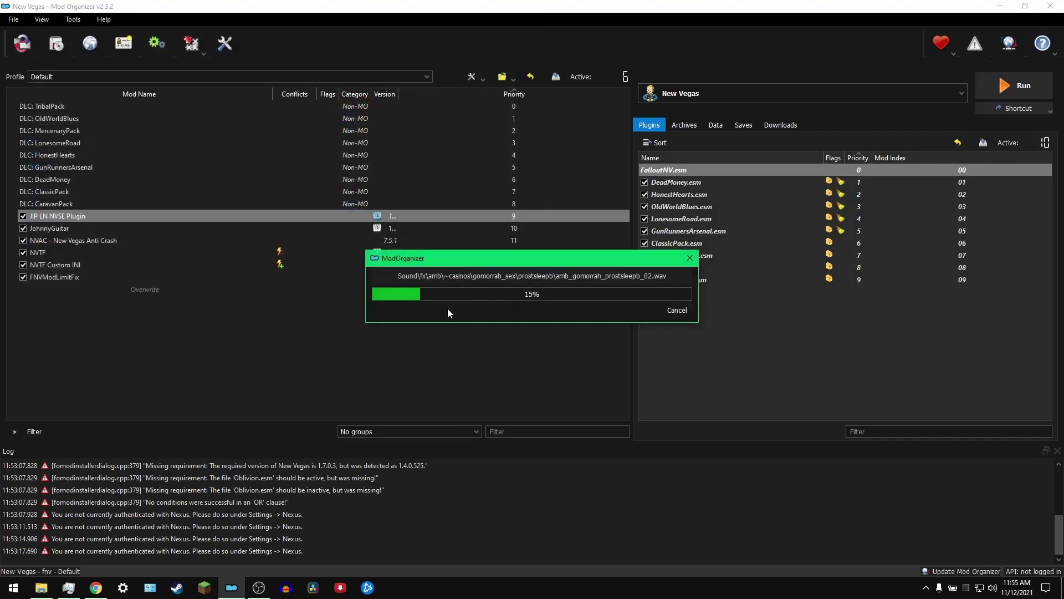
# Step: Following the guide's Bug Fixes order, install Unofficial Patch NVSE Plus, Weapon Mesh Improvement Mod and WMIM ESP Replacer in Mod Organizer
pyautogui.click(96, 588)
pyautogui.scroll(6, 232, 386)
pyautogui.scroll(-2, 232, 389)
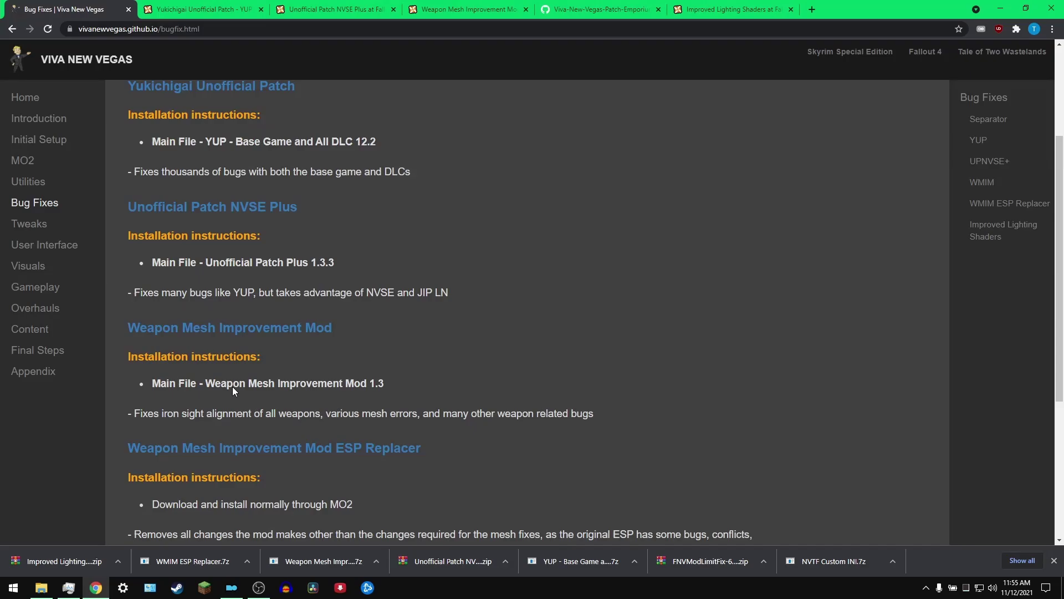
pyautogui.click(232, 587)
pyautogui.click(62, 45)
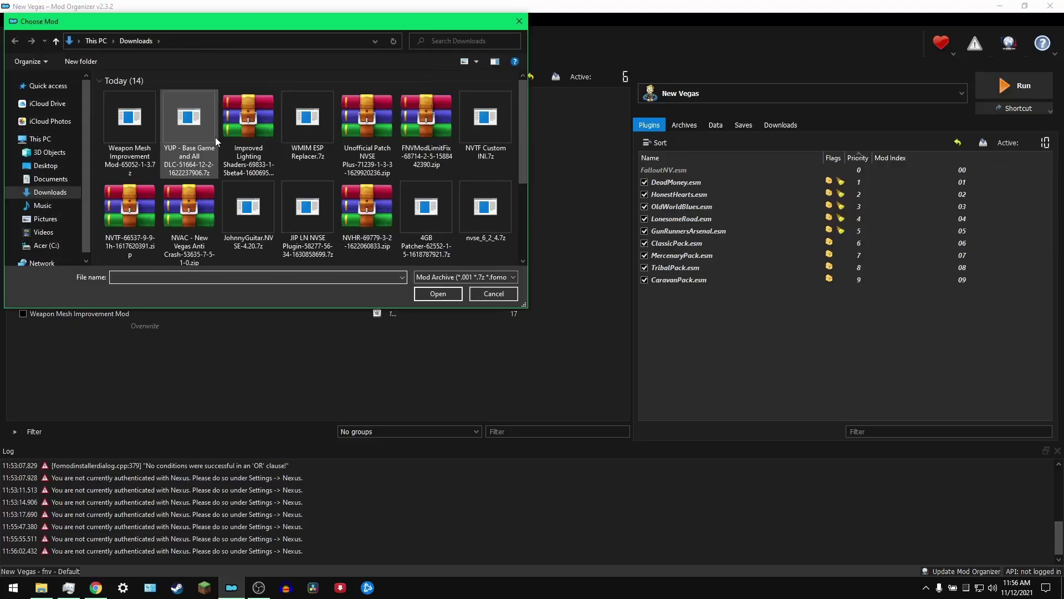
pyautogui.doubleClick(307, 117)
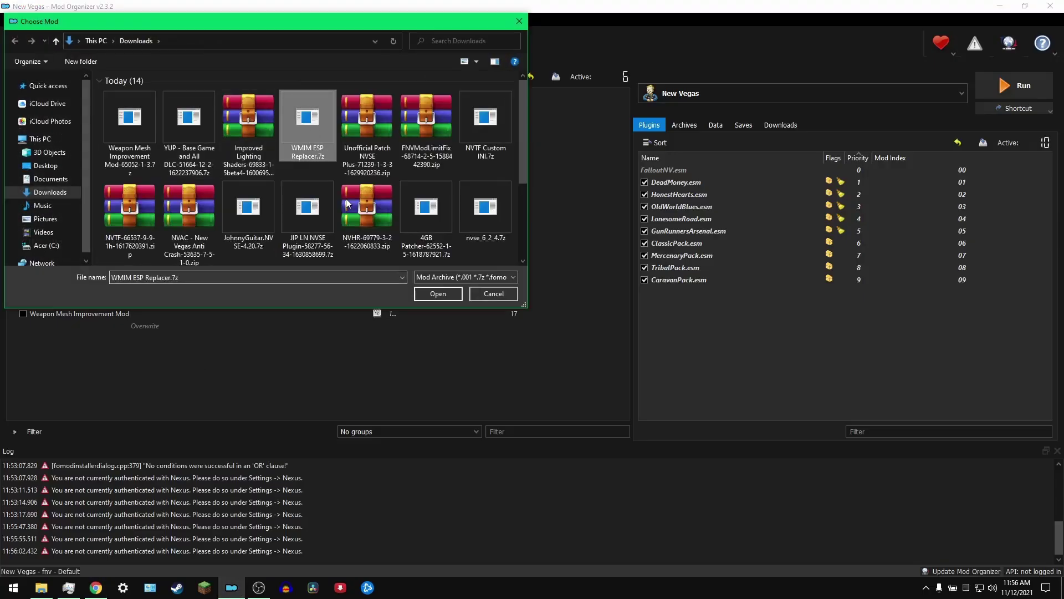
pyautogui.click(592, 305)
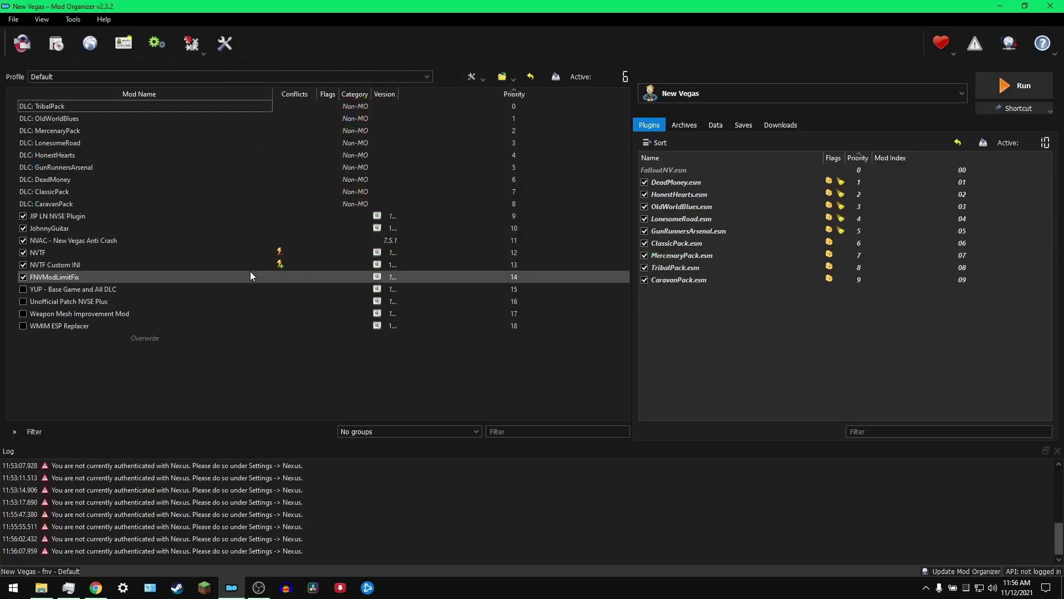
# Step: Install the Improved Lighting Shaders archive from the Downloads folder as a mod
pyautogui.click(58, 45)
pyautogui.click(241, 127)
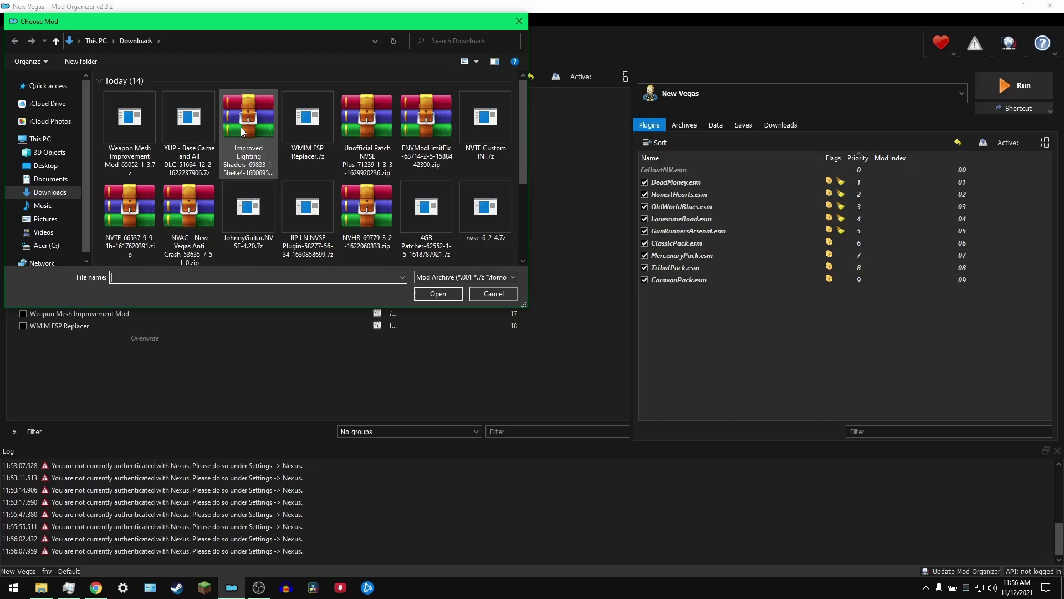
pyautogui.click(447, 293)
pyautogui.click(592, 306)
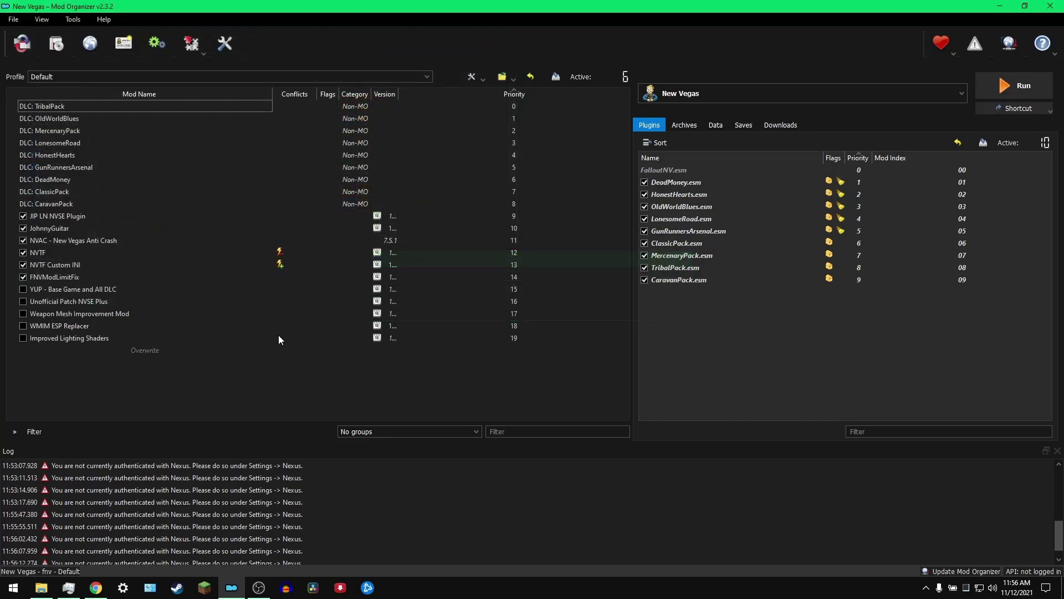
# Step: Enable YUP, Unofficial Patch NVSE Plus, Weapon Mesh Improvement Mod, WMIM ESP Replacer and Improved Lighting Shaders in the mod list
pyautogui.click(23, 289)
pyautogui.click(23, 301)
pyautogui.click(24, 313)
pyautogui.click(23, 325)
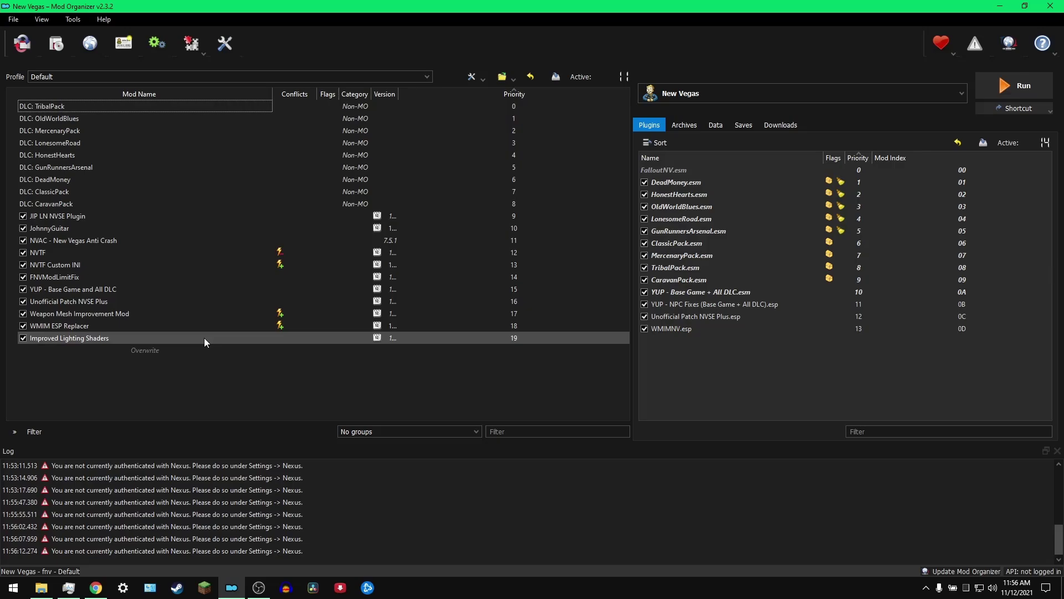
# Step: Inspect the file conflicts of WMIM ESP Replacer, NVTF Custom INI and Weapon Mesh Improvement Mod in the mod list
pyautogui.click(304, 326)
pyautogui.click(298, 264)
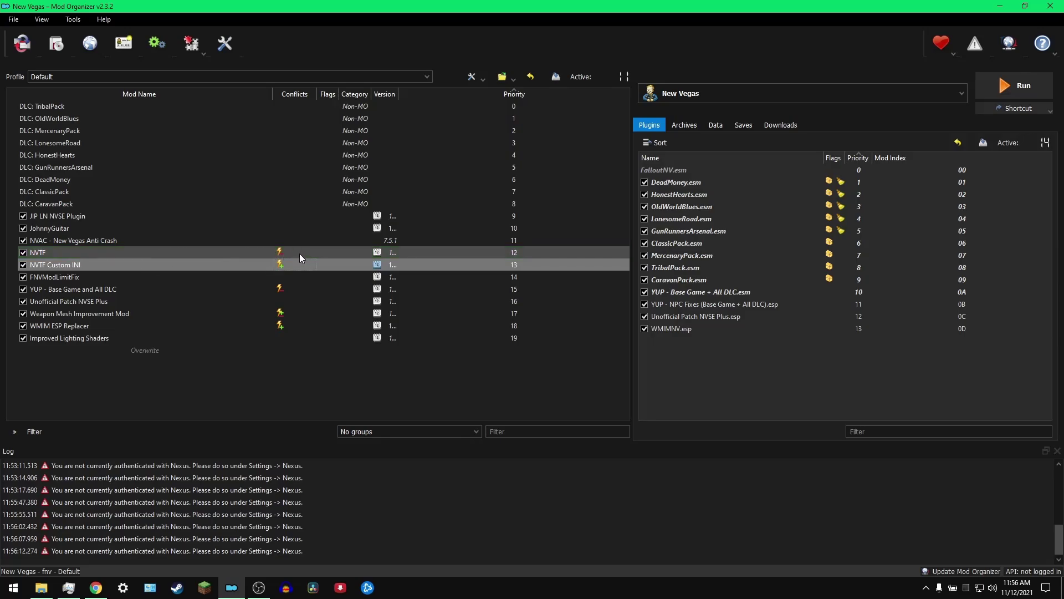
pyautogui.click(151, 313)
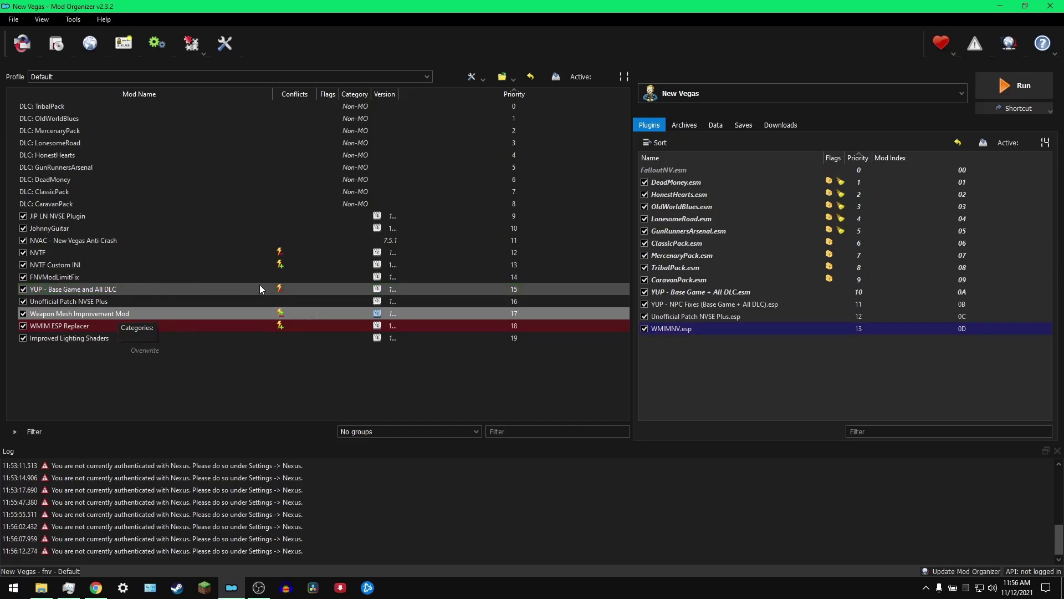
# Step: Switch to the Viva New Vegas guide in the browser and open its Tweaks section
pyautogui.click(294, 327)
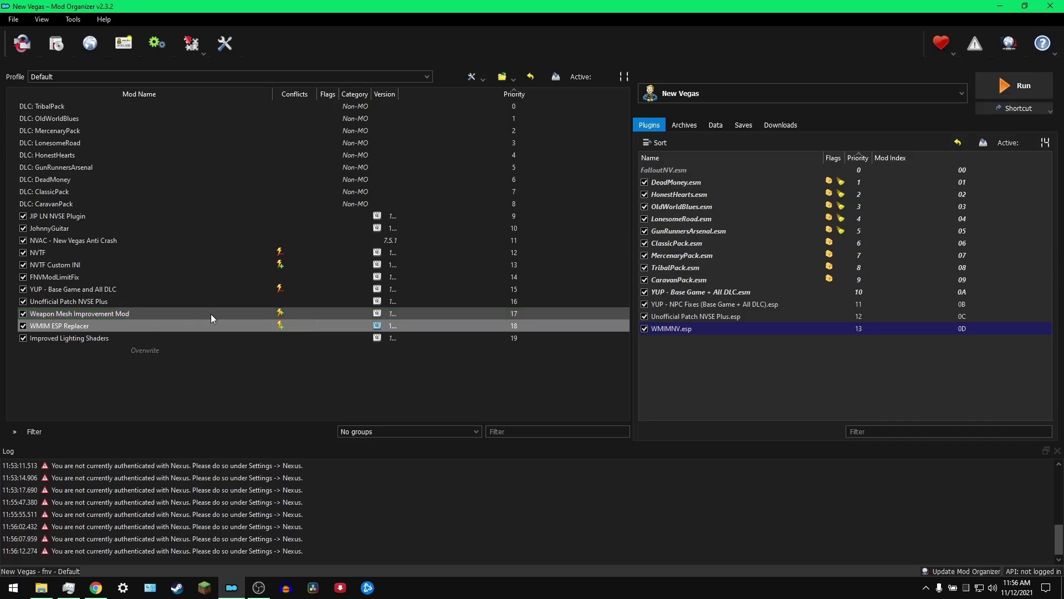
pyautogui.hotkey('alt', 'Tab')
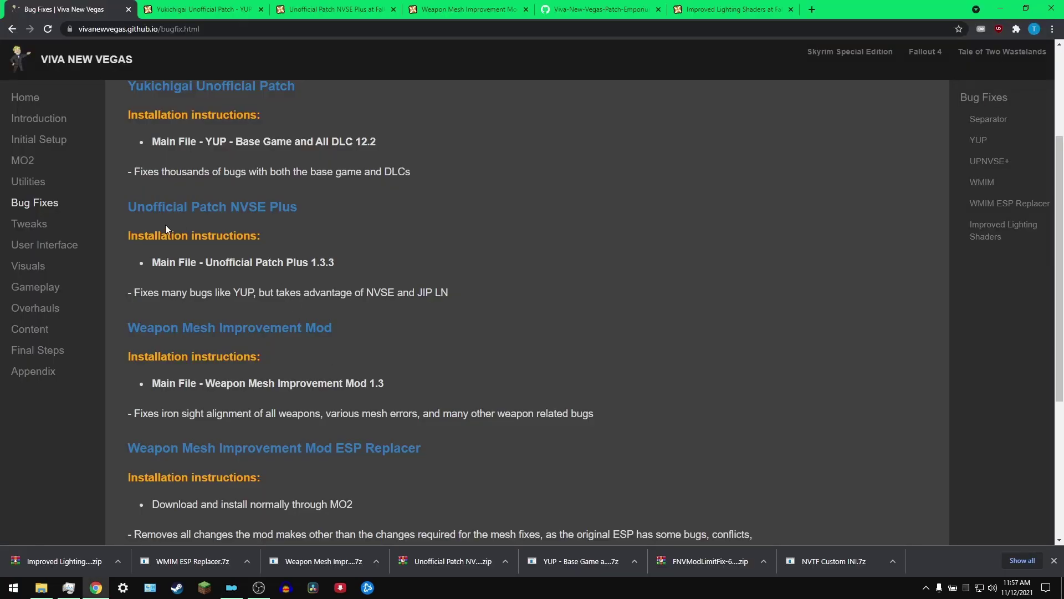
pyautogui.click(33, 224)
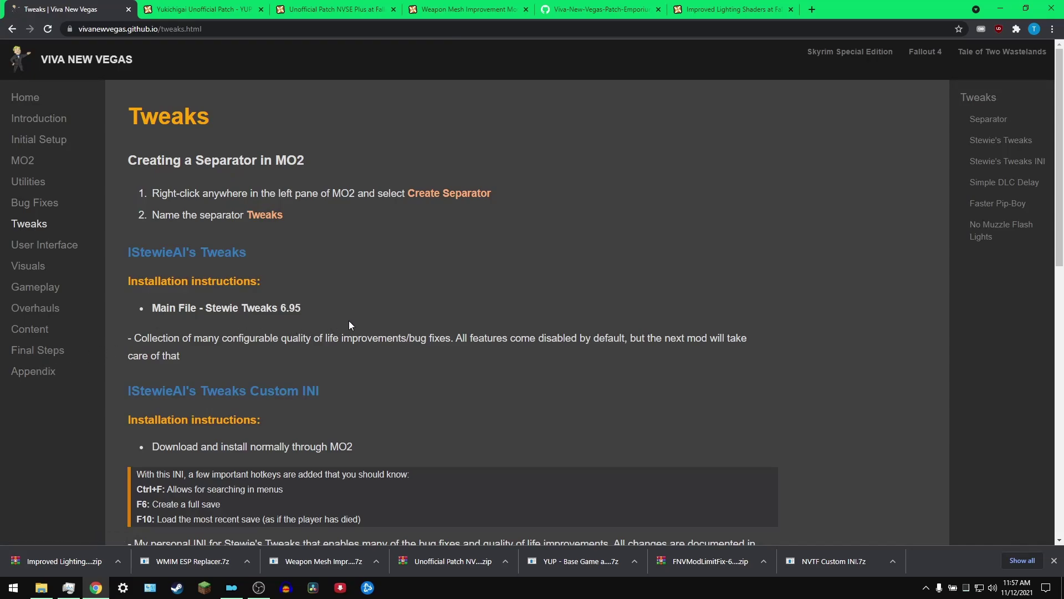
pyautogui.scroll(-2, 348, 320)
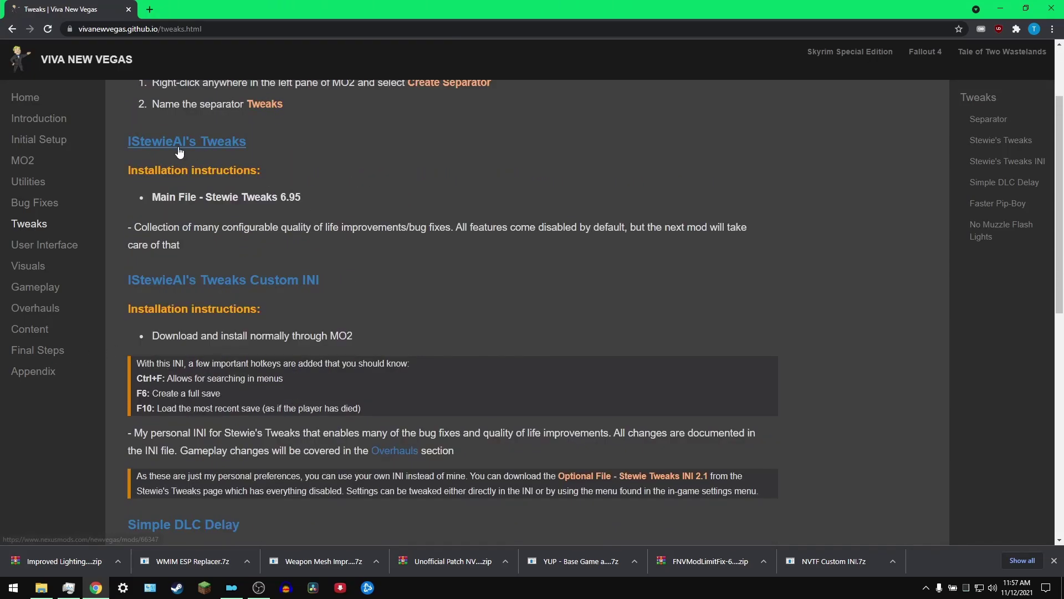
# Step: Open the guide's links for lStewieAl's Tweaks, its Custom INI, Simple DLC Delay, Faster Pip-Boy Animation and No Muzzle Flash Lights in separate tabs
pyautogui.middleClick(198, 147)
pyautogui.middleClick(237, 283)
pyautogui.scroll(-5, 269, 247)
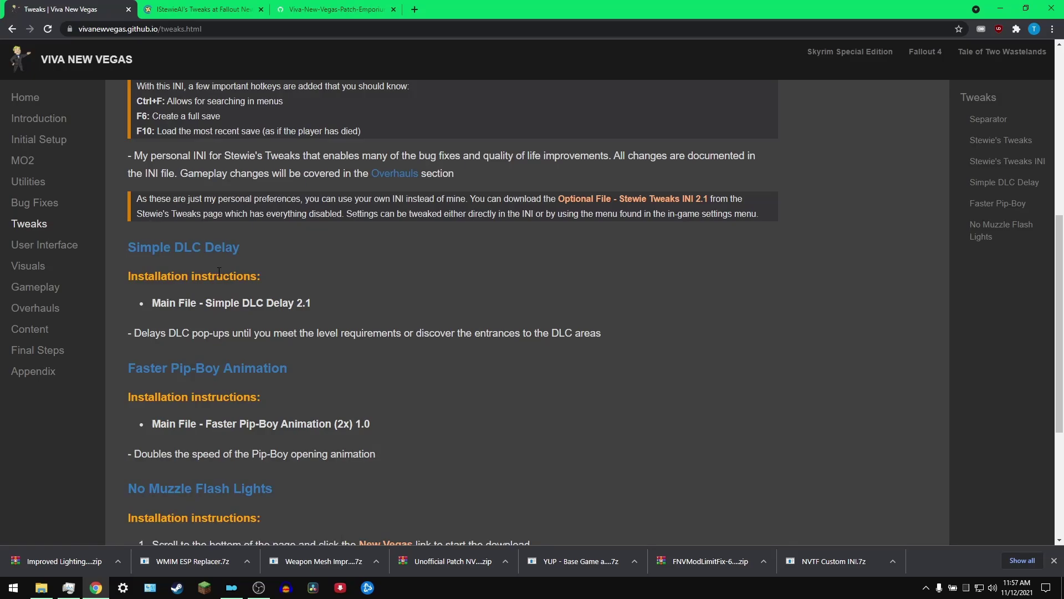
pyautogui.rightClick(210, 246)
pyautogui.click(238, 254)
pyautogui.scroll(-3, 283, 250)
pyautogui.middleClick(195, 213)
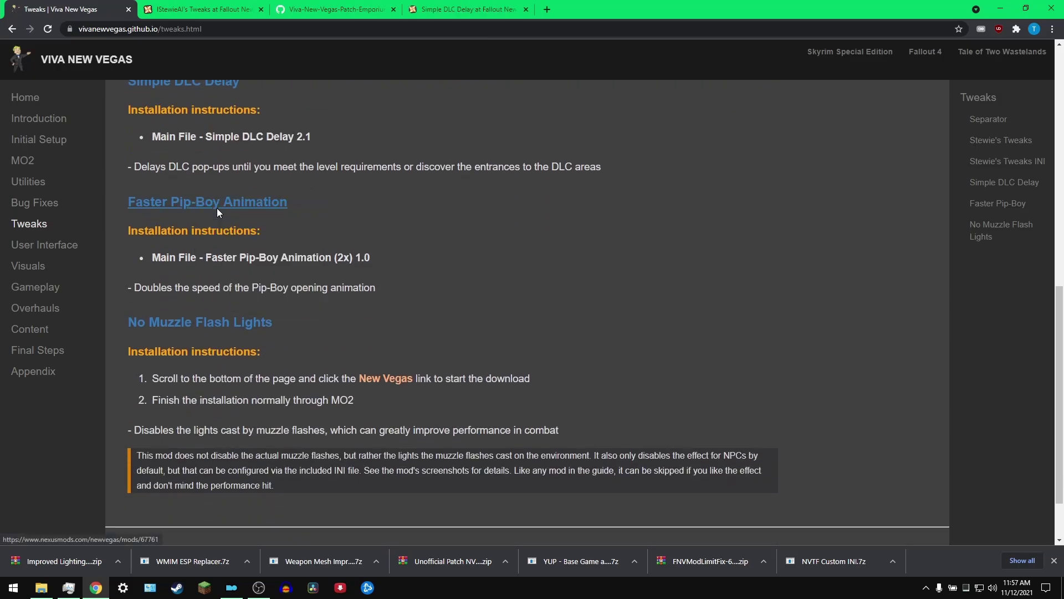
pyautogui.middleClick(202, 324)
# Step: Following the guide's Tweaks instructions, download the Stewie Tweaks 6.95 main file manually from Nexus Mods with the free option
pyautogui.scroll(1, 296, 274)
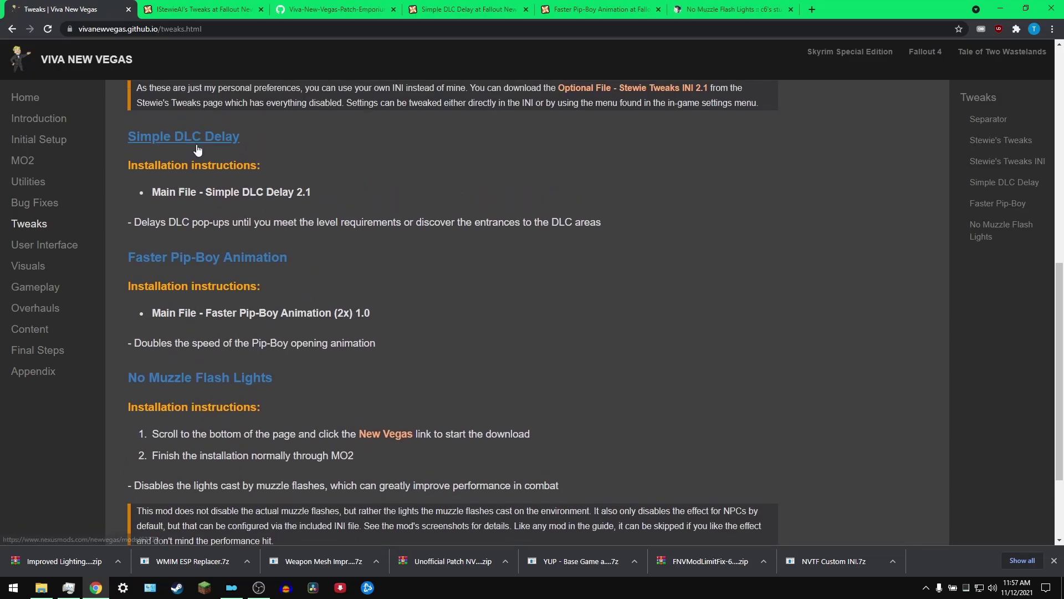
pyautogui.scroll(7, 347, 290)
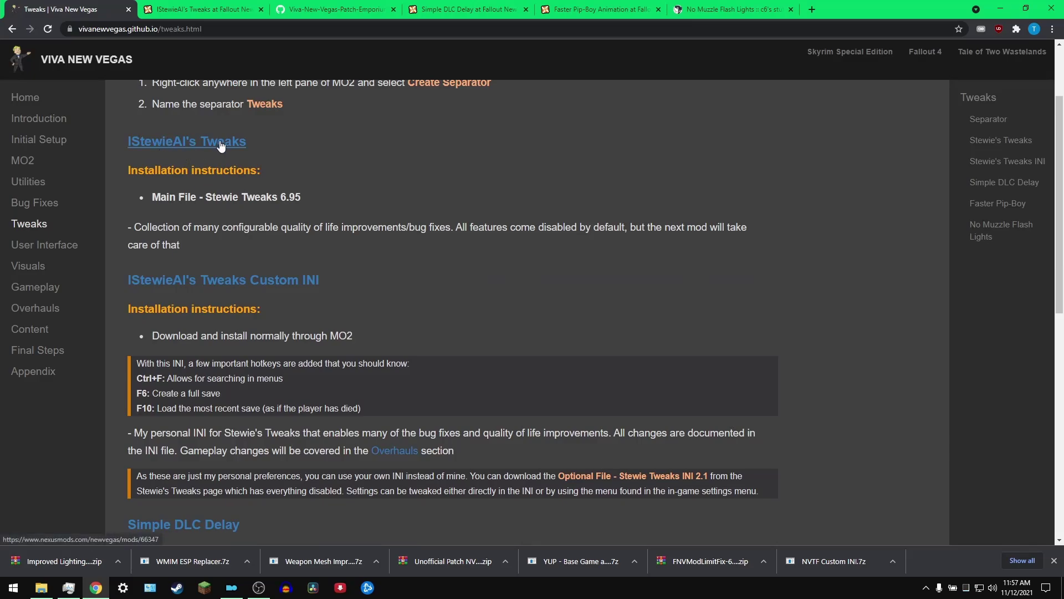
pyautogui.scroll(-10, 221, 168)
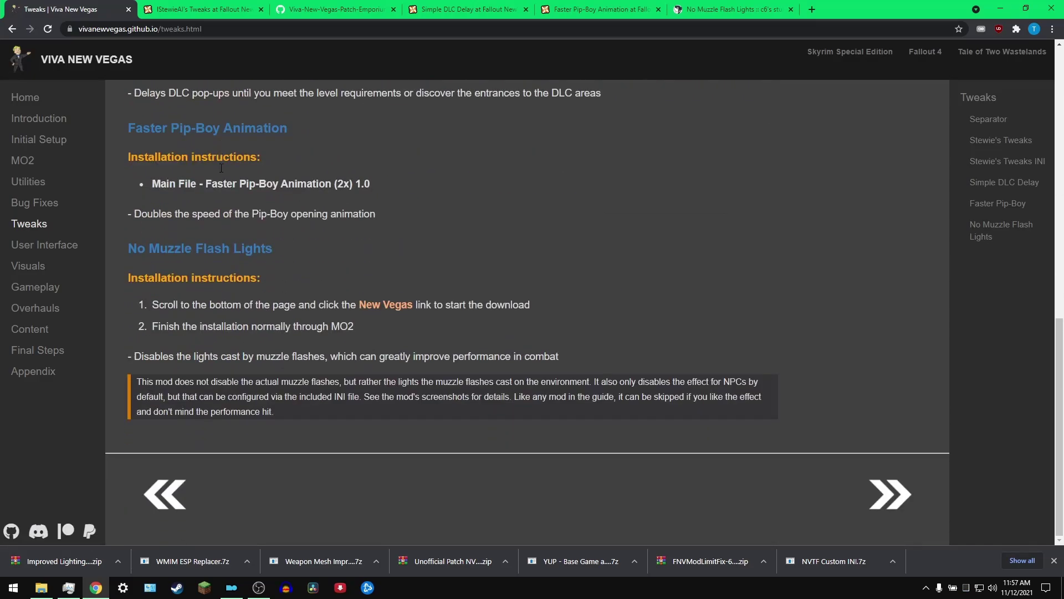
pyautogui.scroll(10, 225, 168)
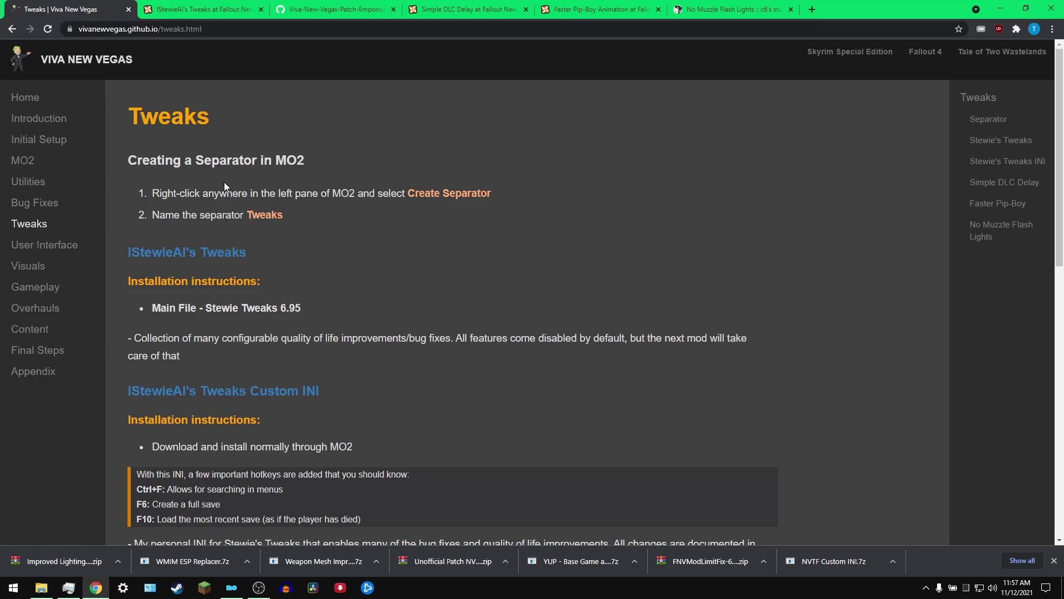
pyautogui.click(207, 11)
pyautogui.click(246, 355)
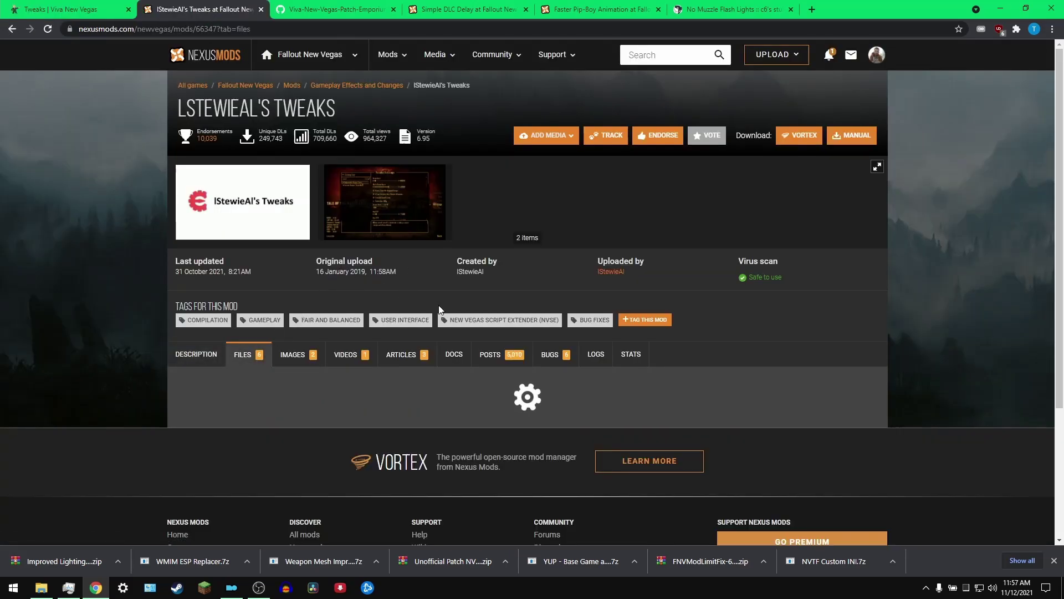
pyautogui.scroll(-5, 424, 291)
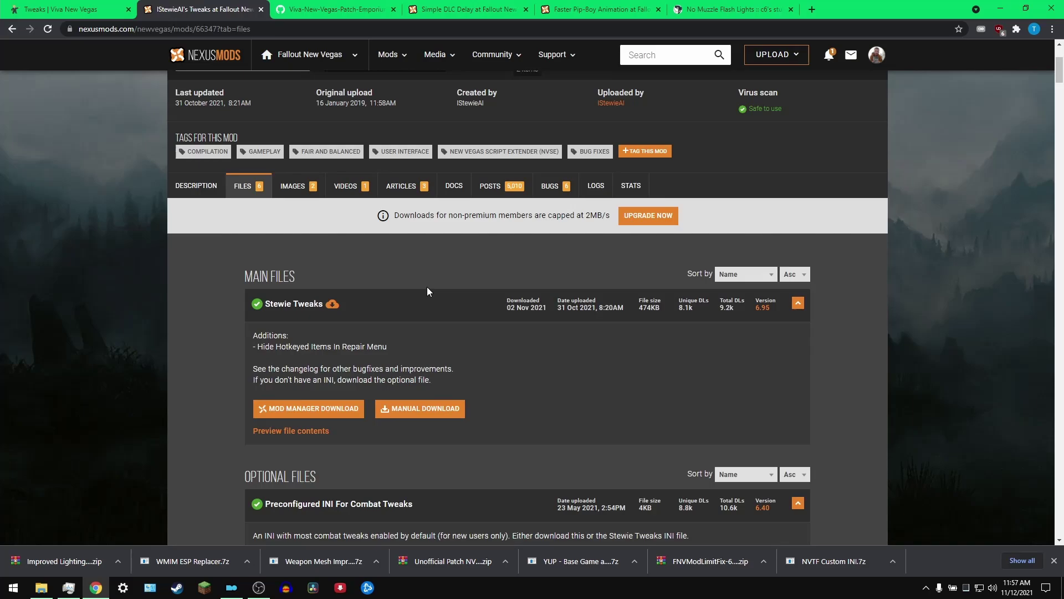
pyautogui.click(422, 302)
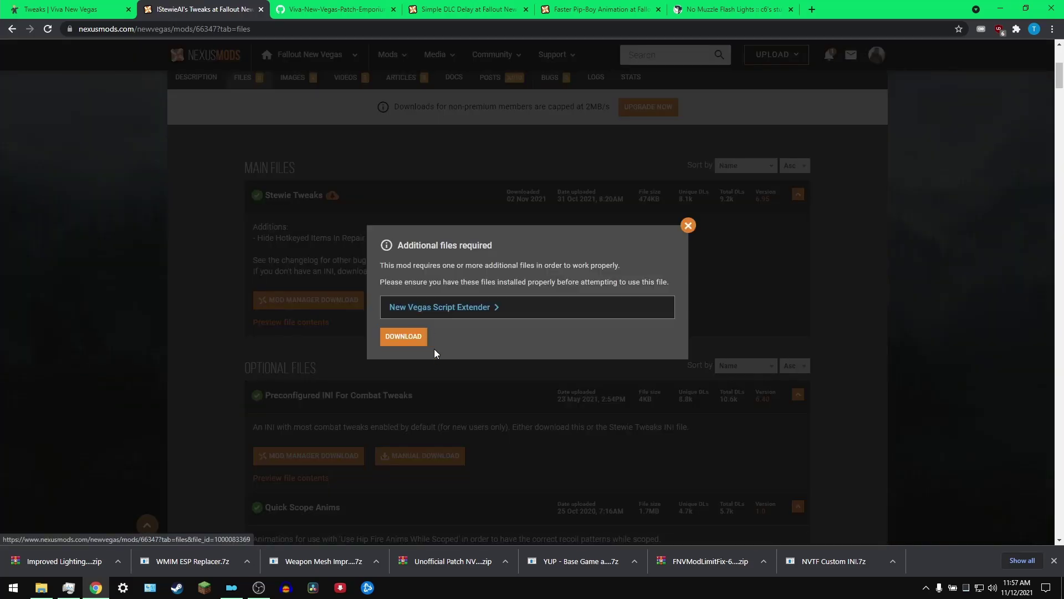
pyautogui.click(420, 338)
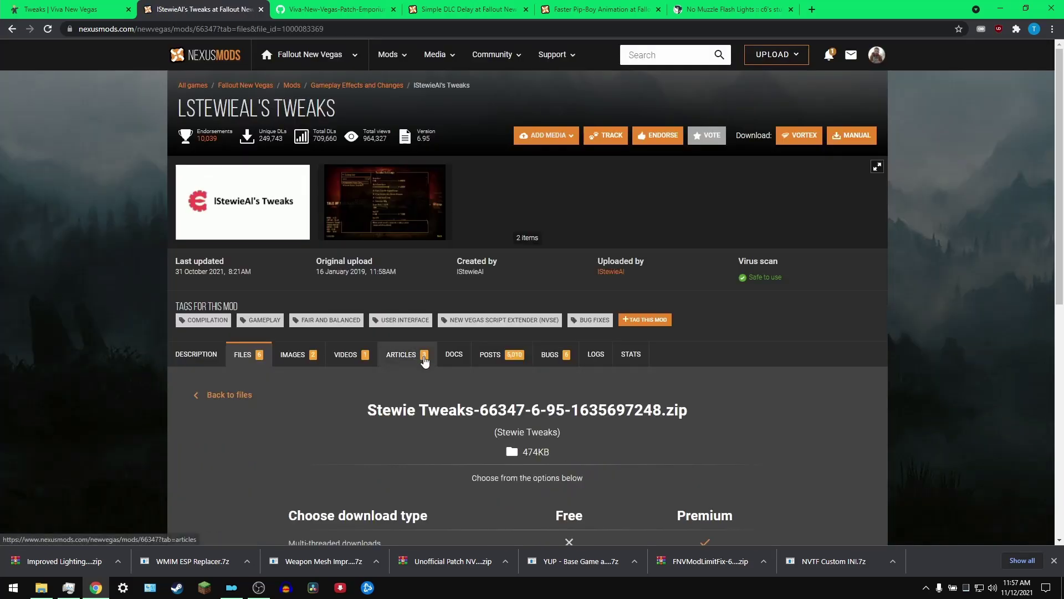
pyautogui.scroll(-5, 423, 356)
pyautogui.click(555, 355)
# Step: Download lStewieAl's Tweaks Custom INI, Simple DLC Delay 2.1, Faster Pip-Boy Animation (2x) 1.0 and the New Vegas version of No Muzzle Flash Lights
pyautogui.click(335, 9)
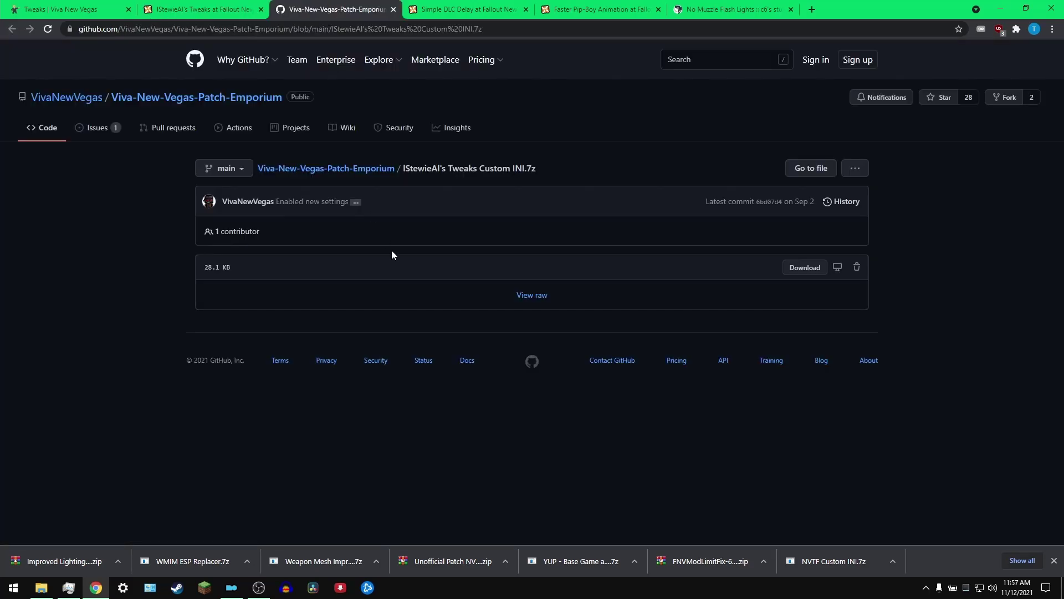
pyautogui.click(788, 270)
pyautogui.click(467, 10)
pyautogui.click(242, 367)
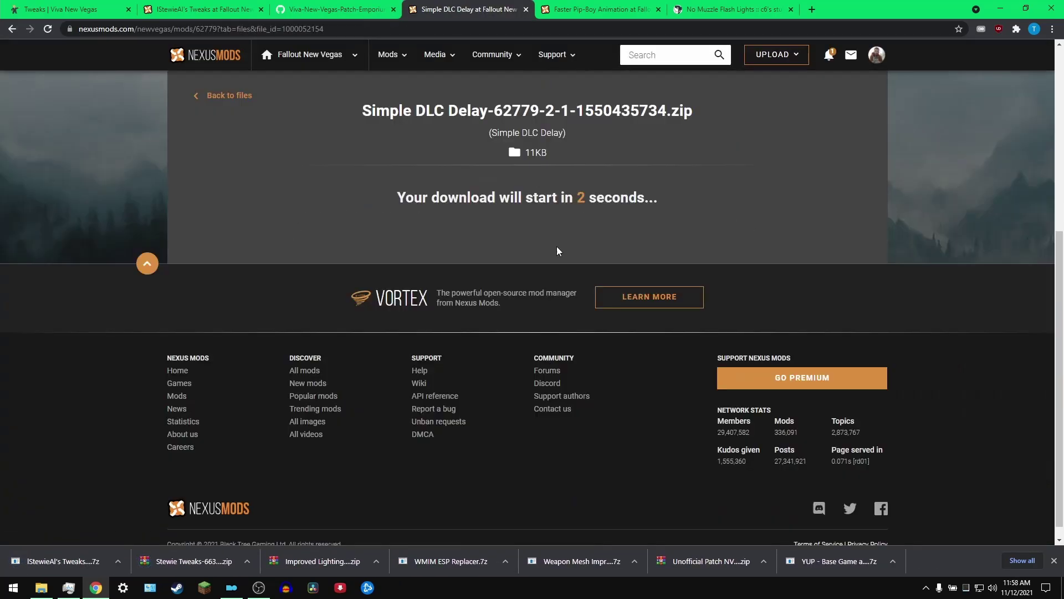
pyautogui.click(598, 9)
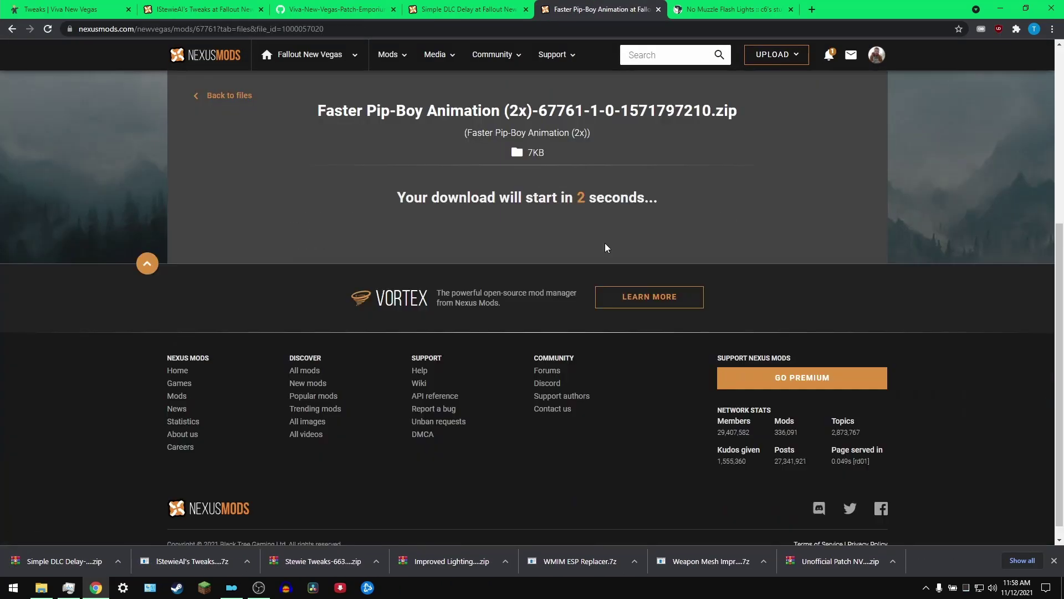
pyautogui.click(732, 9)
pyautogui.click(340, 414)
# Step: Switch to Mod Organizer and install the Stewie Tweaks archive from the Downloads folder as a mod
pyautogui.hotkey('alt', 'Tab')
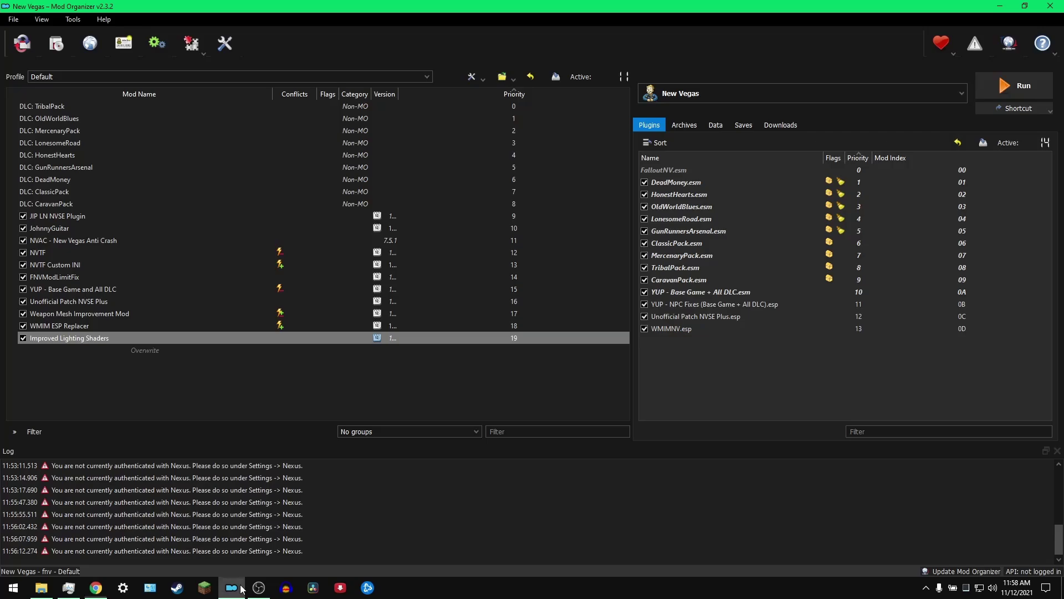
pyautogui.click(61, 50)
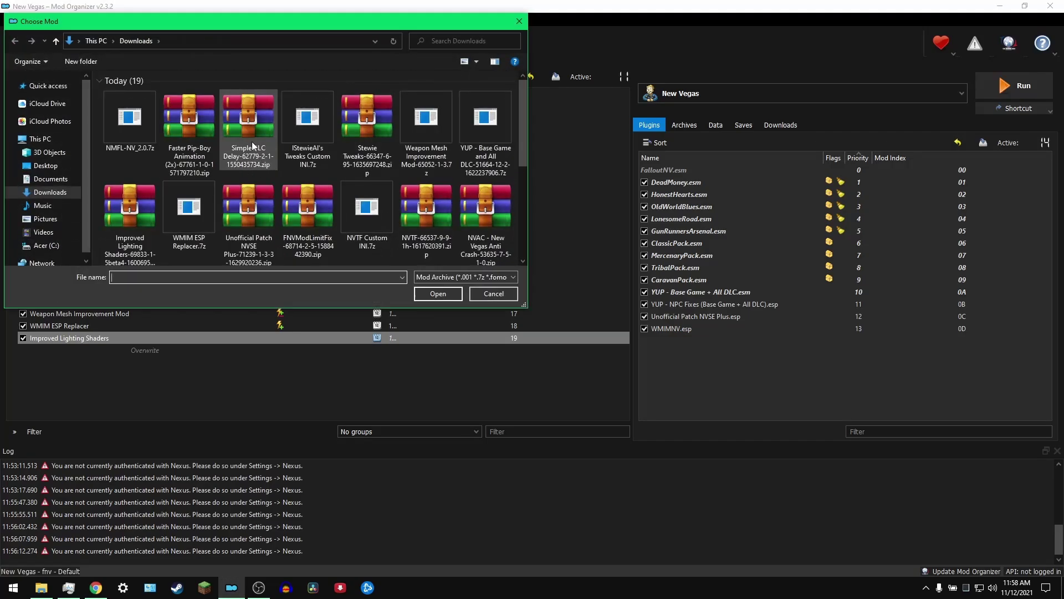
pyautogui.click(382, 132)
pyautogui.click(443, 294)
pyautogui.click(599, 302)
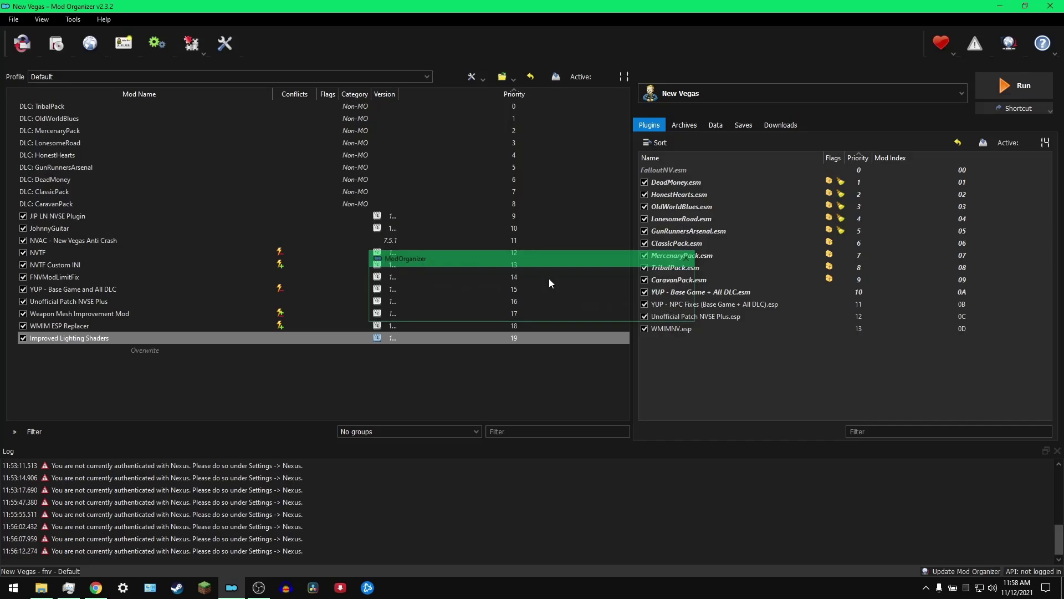
# Step: Install the lStewieAl's Tweaks Custom INI archive from the Downloads folder as a mod
pyautogui.click(59, 44)
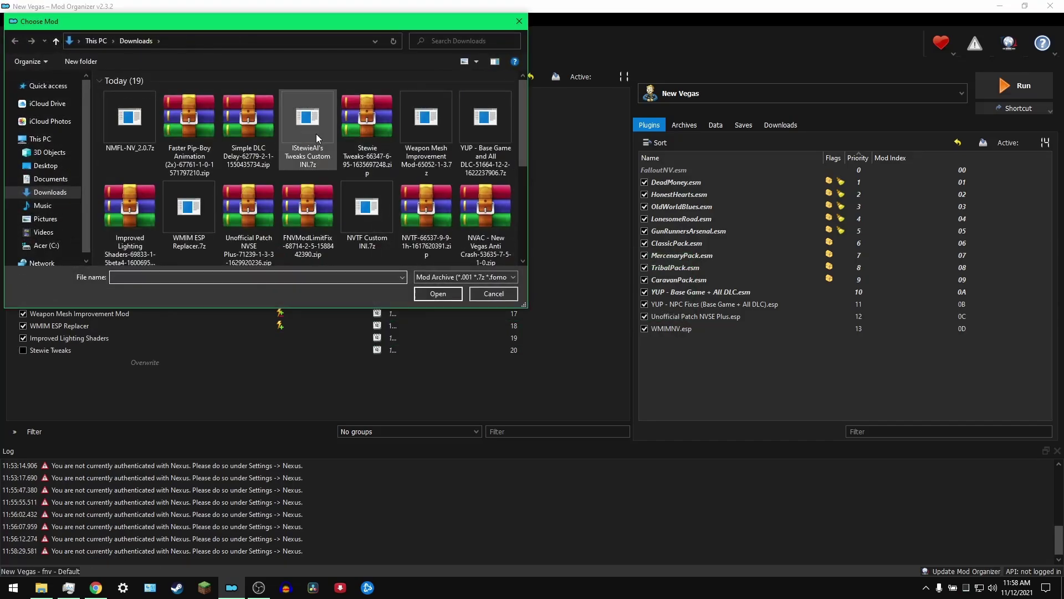
pyautogui.click(316, 134)
pyautogui.click(439, 293)
pyautogui.click(591, 304)
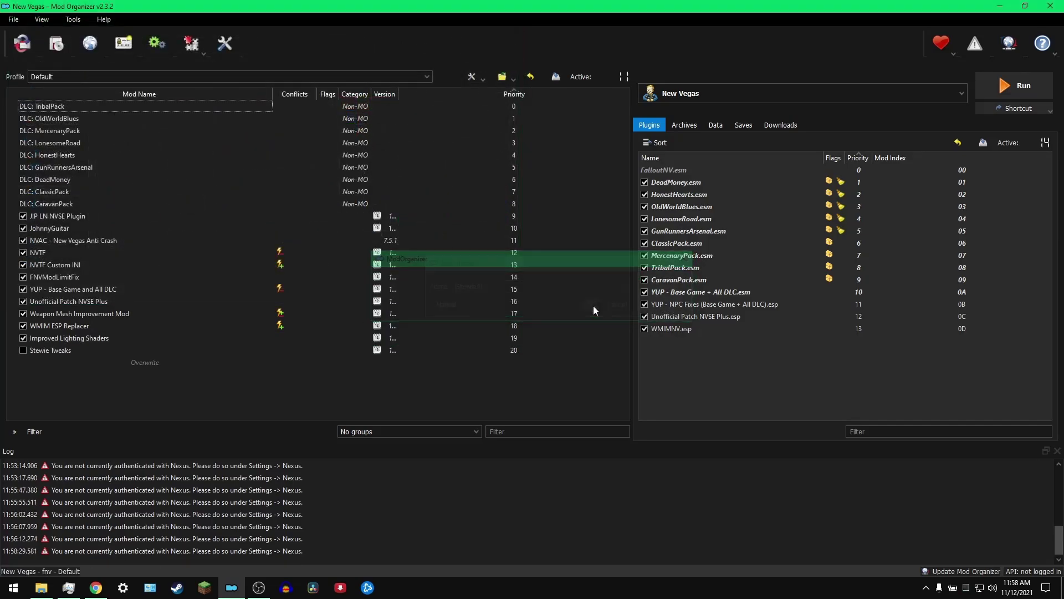
# Step: Rename the newly installed custom INI mod below Stewie Tweaks to "IStewieAI Qolores INI"
pyautogui.rightClick(36, 364)
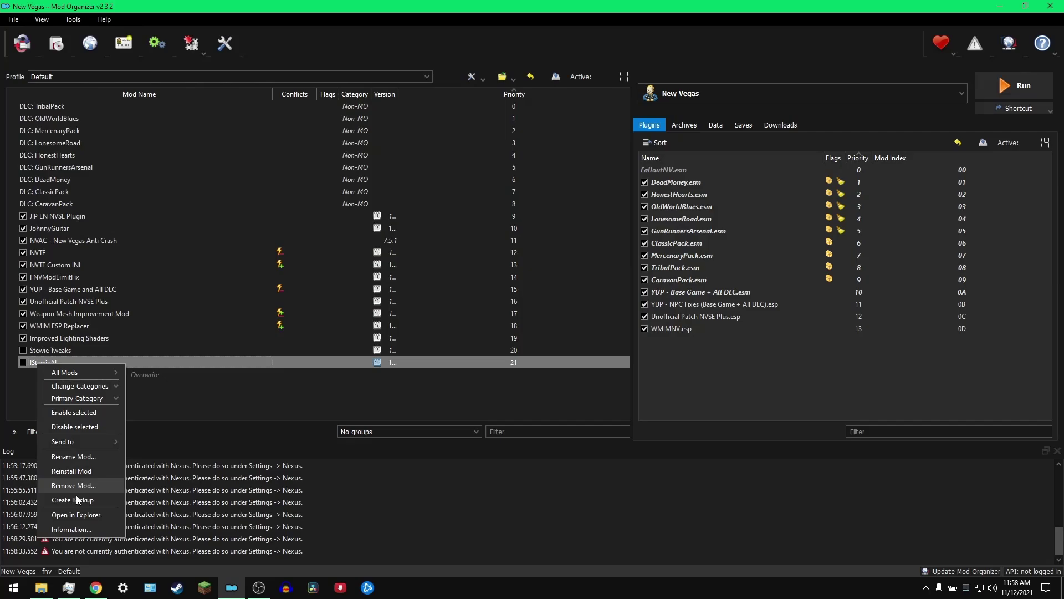
pyautogui.click(71, 460)
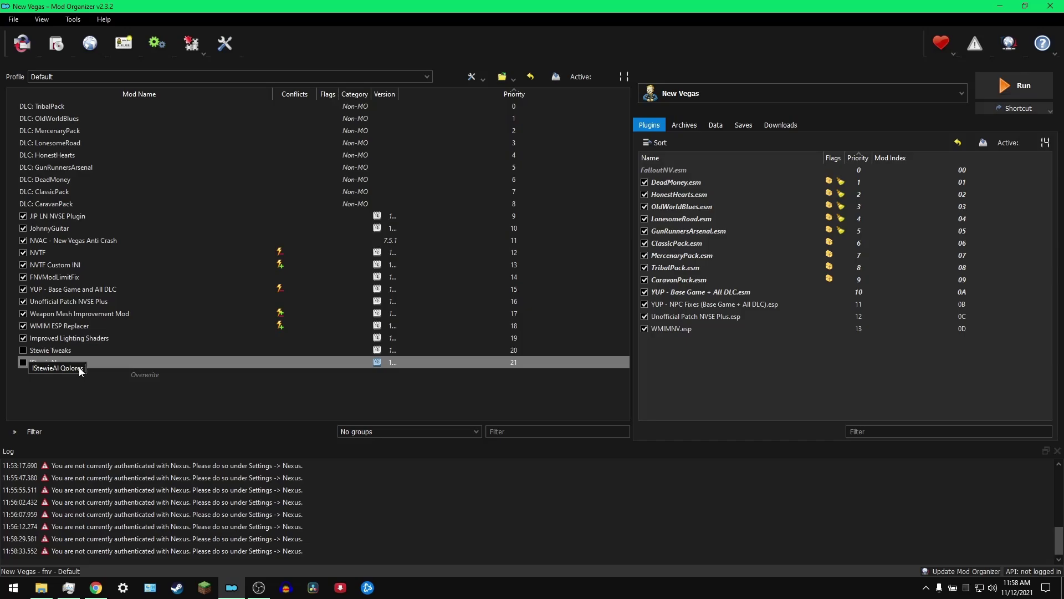
pyautogui.write('Qolores INI')
pyautogui.press('Return')
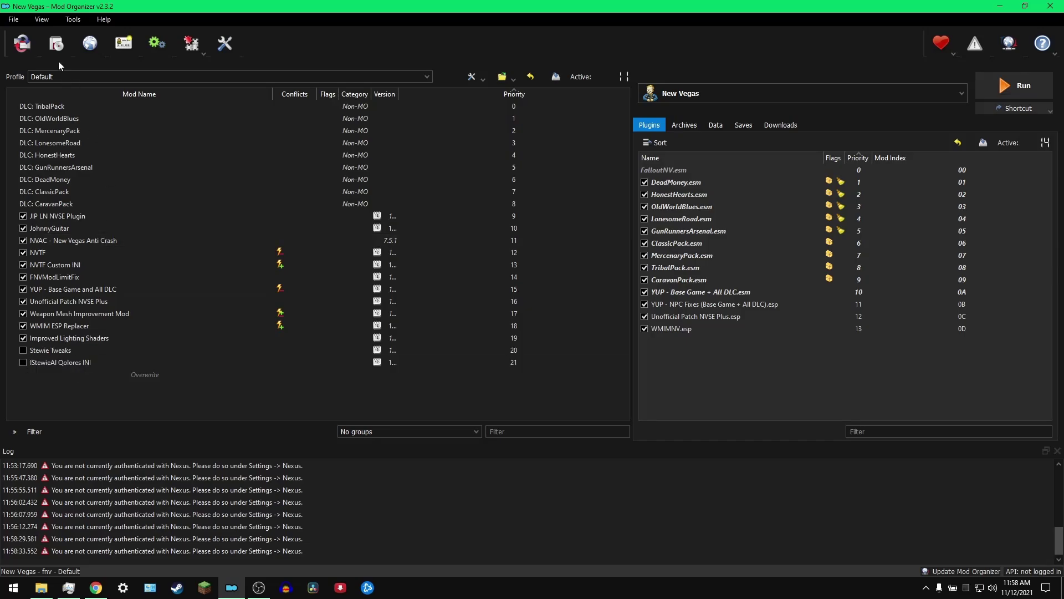
# Step: Install the Simple DLC Delay and Faster Pip-Boy Animation (2x) archives from the Downloads folder as mods
pyautogui.click(22, 43)
pyautogui.doubleClick(226, 164)
pyautogui.click(434, 294)
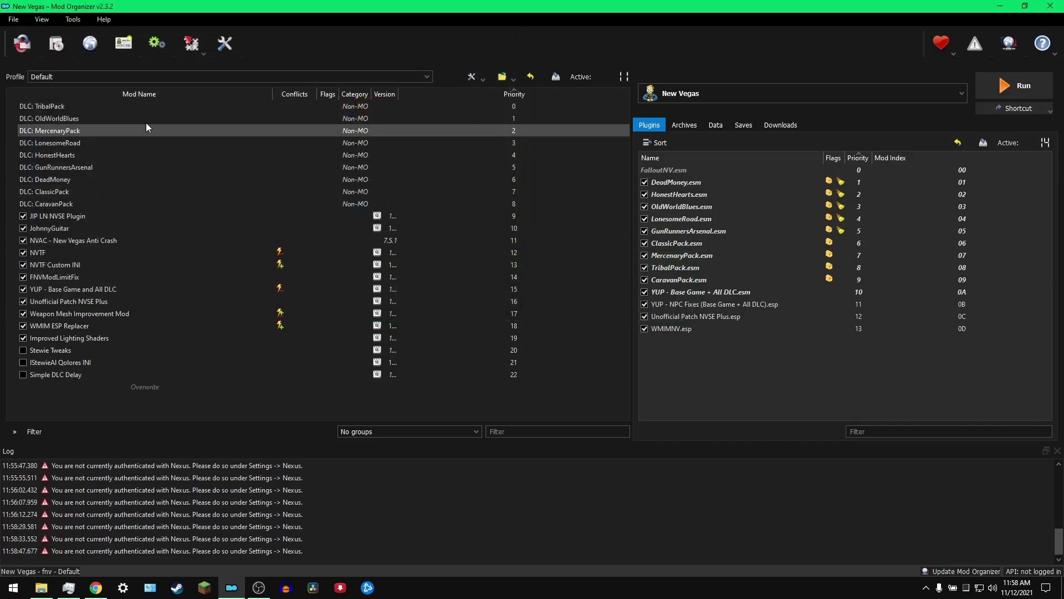
pyautogui.click(22, 43)
pyautogui.doubleClick(178, 131)
pyautogui.click(502, 308)
# Step: Check the No Muzzle Flash Lights web page, then install the NMFL-NV_2.0 archive in Mod Organizer under the name "No Muzzle Flash"
pyautogui.hotkey('alt', 'Tab')
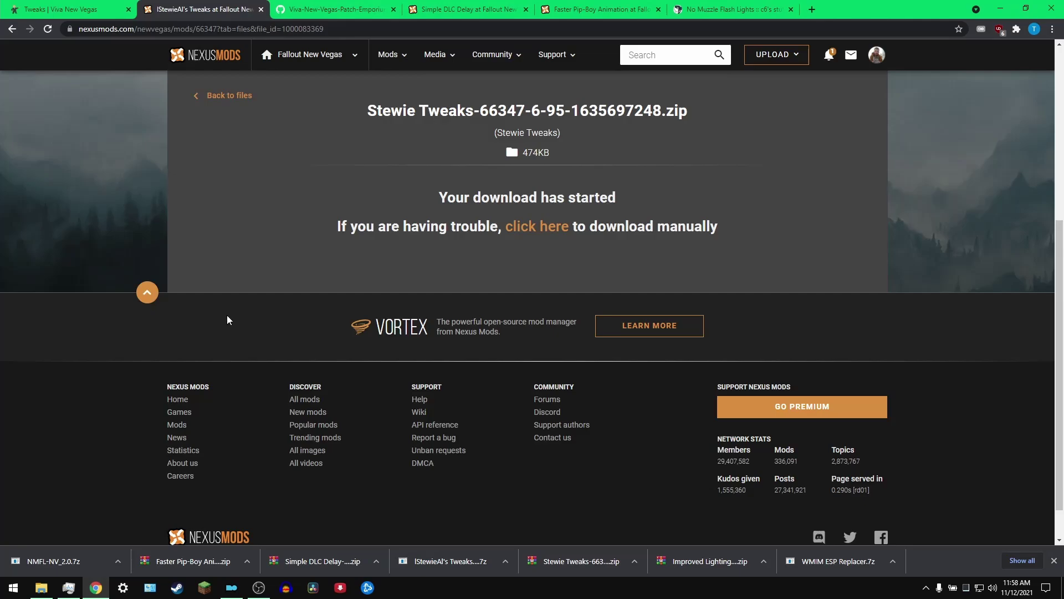
pyautogui.click(717, 9)
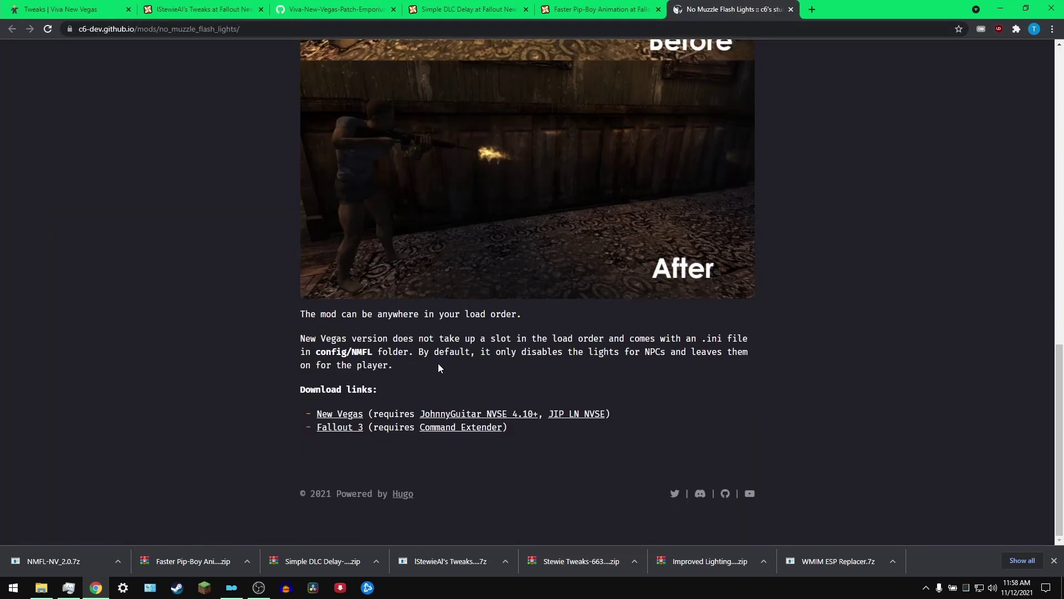
pyautogui.click(231, 587)
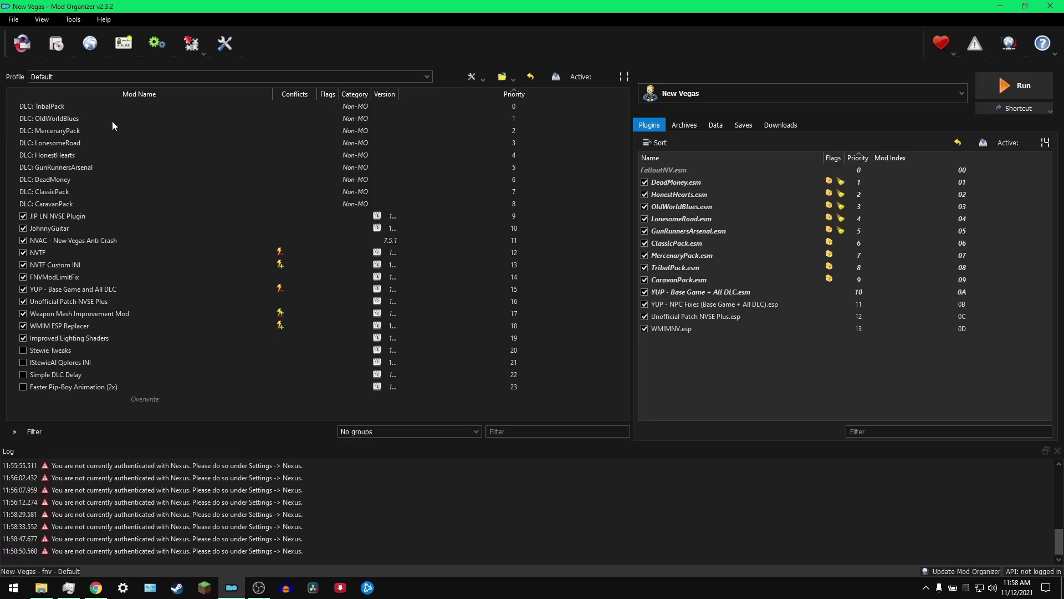
pyautogui.click(62, 49)
pyautogui.doubleClick(139, 90)
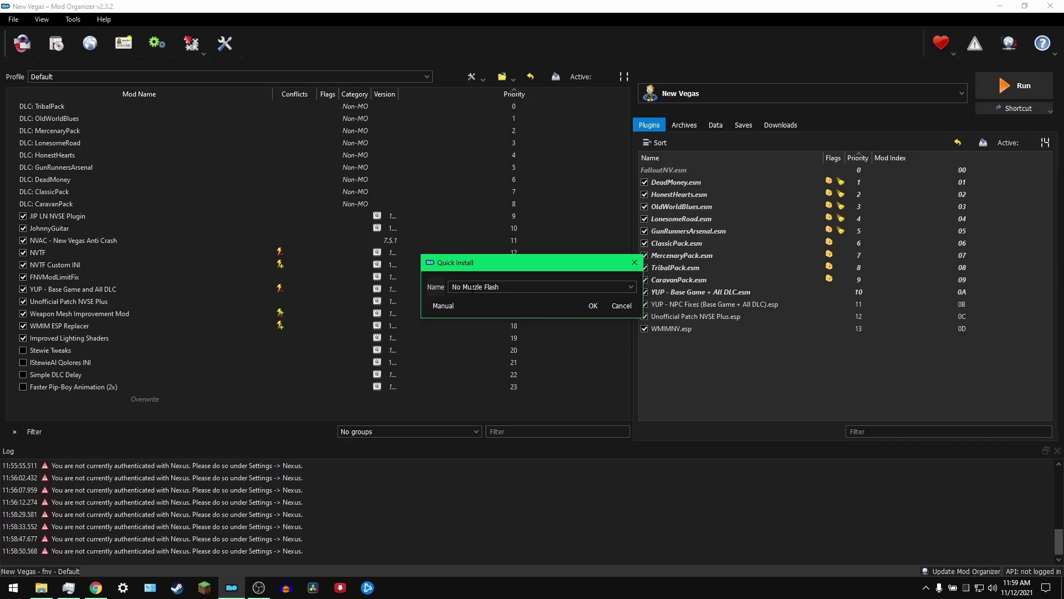
pyautogui.click(594, 306)
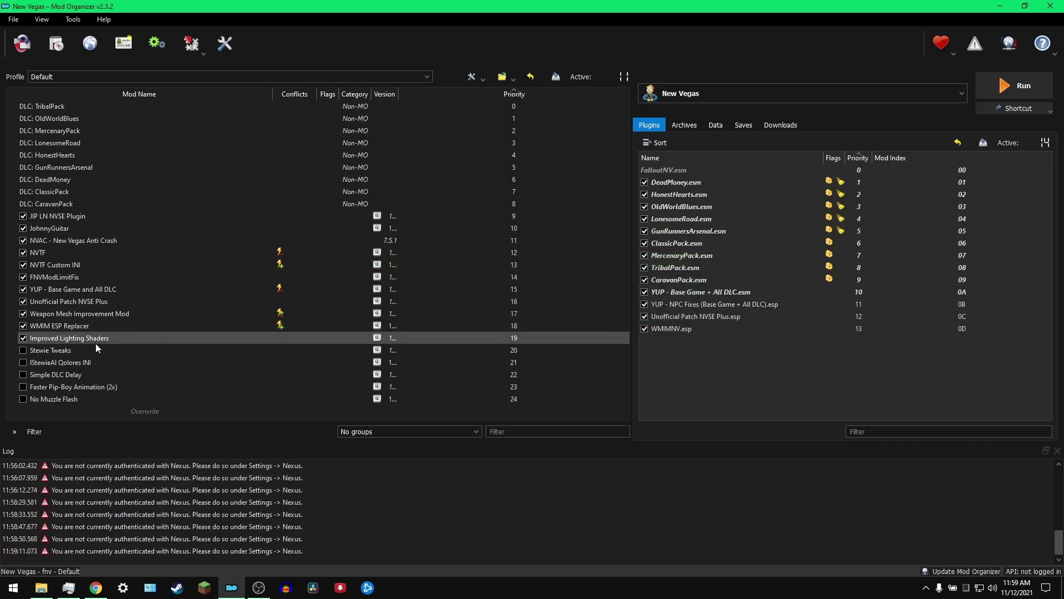
# Step: Enable Stewie Tweaks, IStewieAI Qolores INI, Simple DLC Delay, Faster Pip-Boy Animation (2x) and No Muzzle Flash in the mod list
pyautogui.click(23, 351)
pyautogui.click(23, 362)
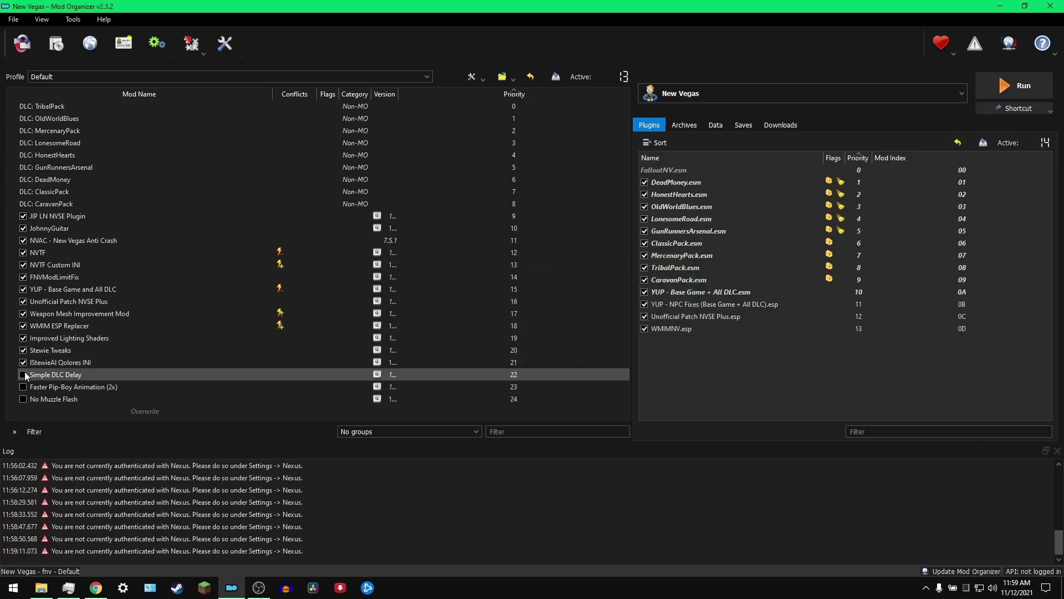
pyautogui.click(24, 374)
pyautogui.click(24, 387)
pyautogui.click(23, 398)
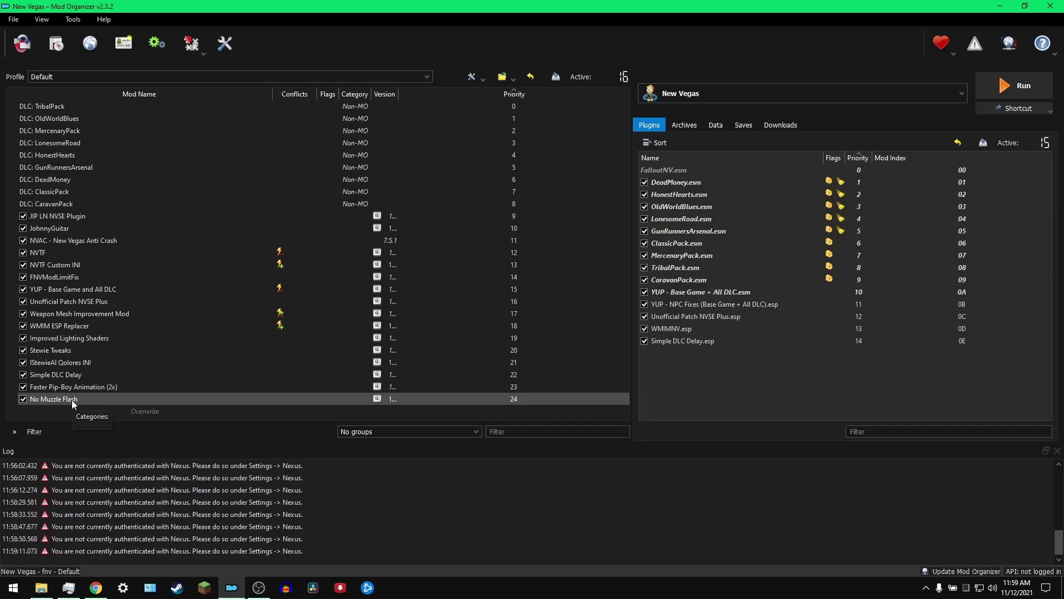
# Step: Switch to Chrome and open the mod pages linked in the Viva New Vegas User Interface guide in new tabs, including JIP Improved Recipe Menu
pyautogui.click(96, 587)
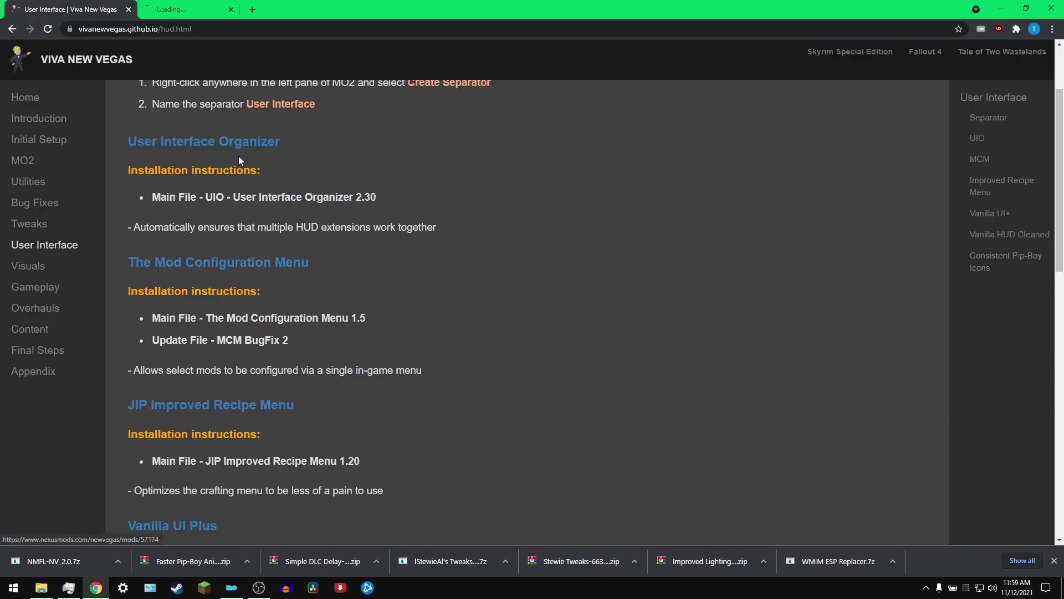
pyautogui.scroll(-2, 238, 161)
pyautogui.rightClick(211, 155)
pyautogui.click(268, 166)
pyautogui.scroll(-2, 215, 181)
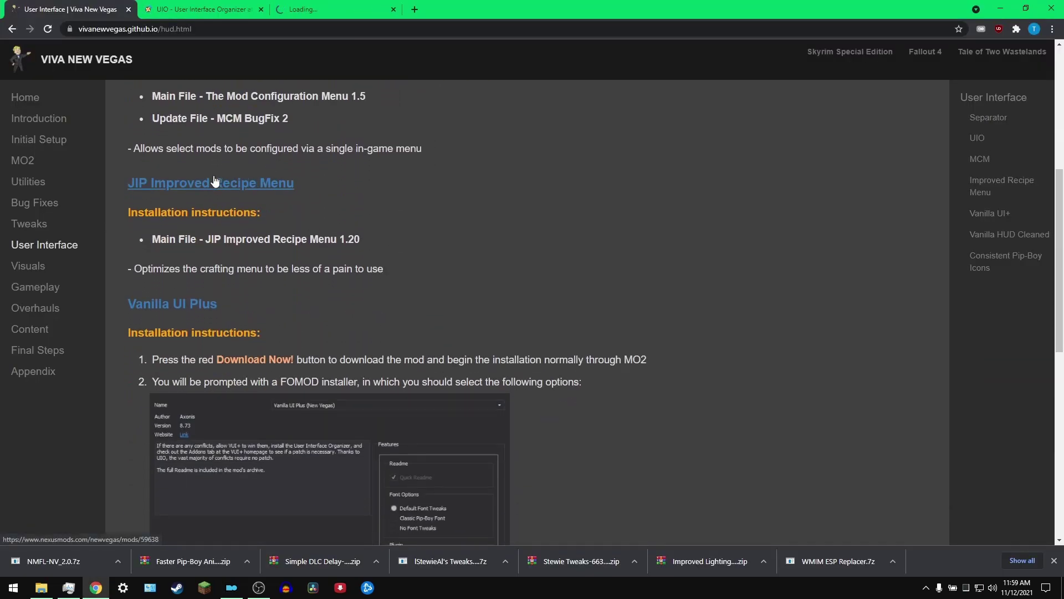
pyautogui.rightClick(215, 182)
pyautogui.click(235, 189)
pyautogui.scroll(-3, 218, 182)
pyautogui.rightClick(172, 138)
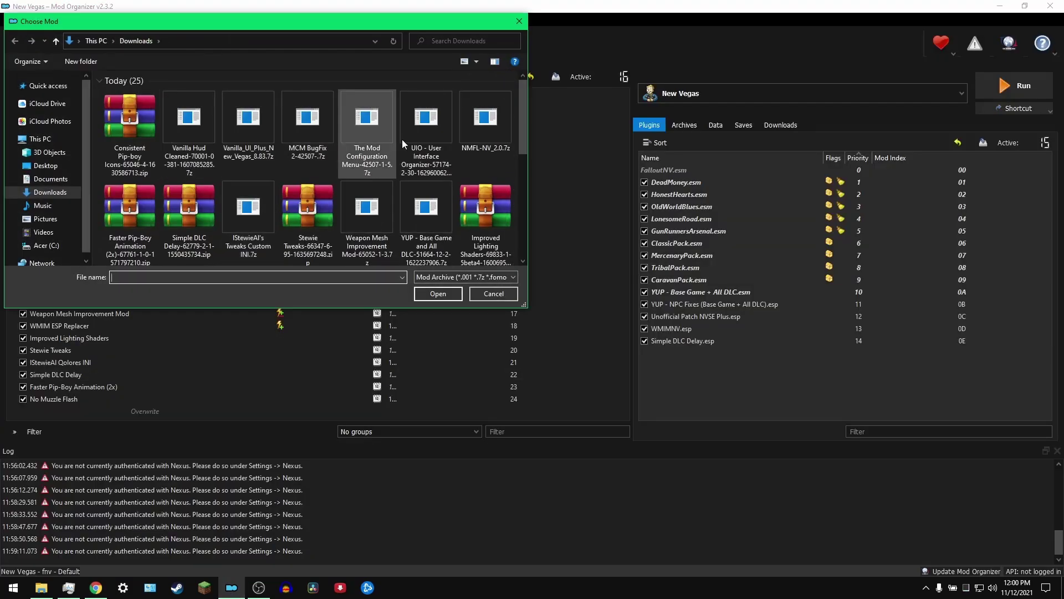
# Step: Install the UIO - User Interface Organizer and The Mod Configuration Menu archives from the Downloads folder in Mod Organizer
pyautogui.doubleClick(416, 136)
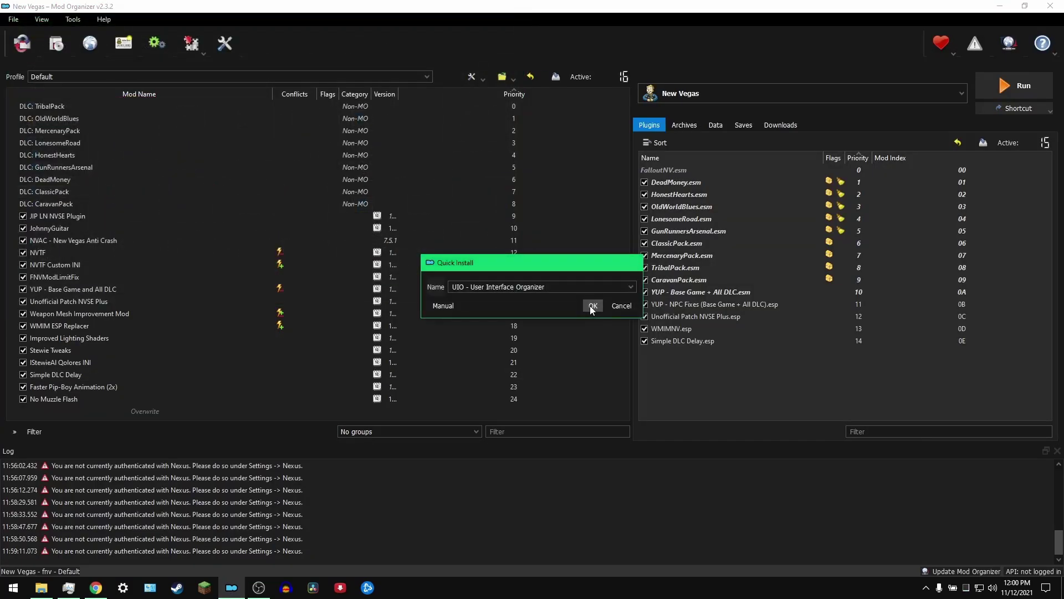
pyautogui.click(592, 305)
pyautogui.hotkey('ctrl', 'm')
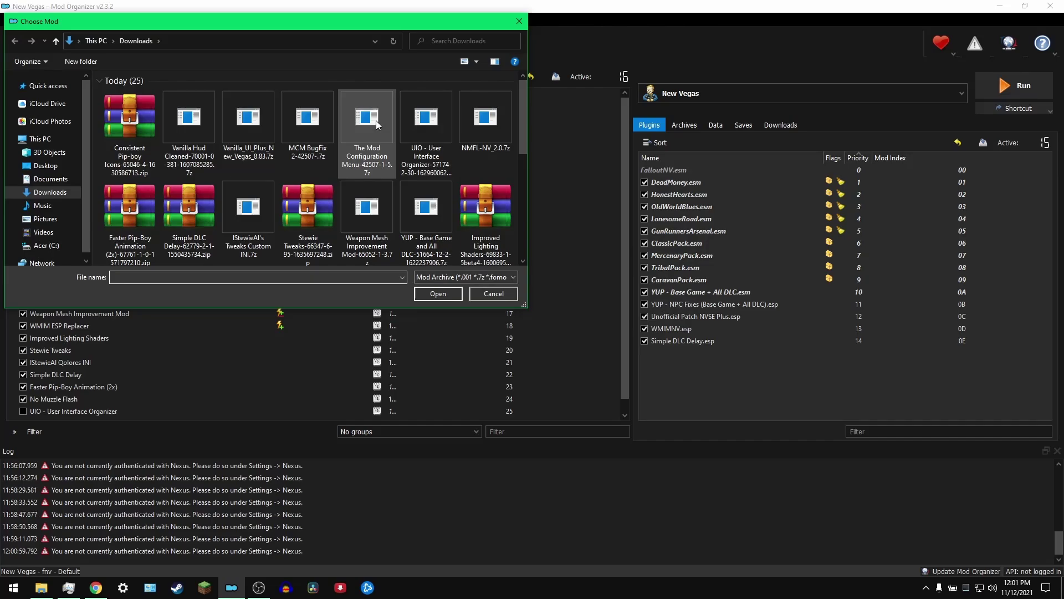
pyautogui.click(373, 124)
pyautogui.click(435, 296)
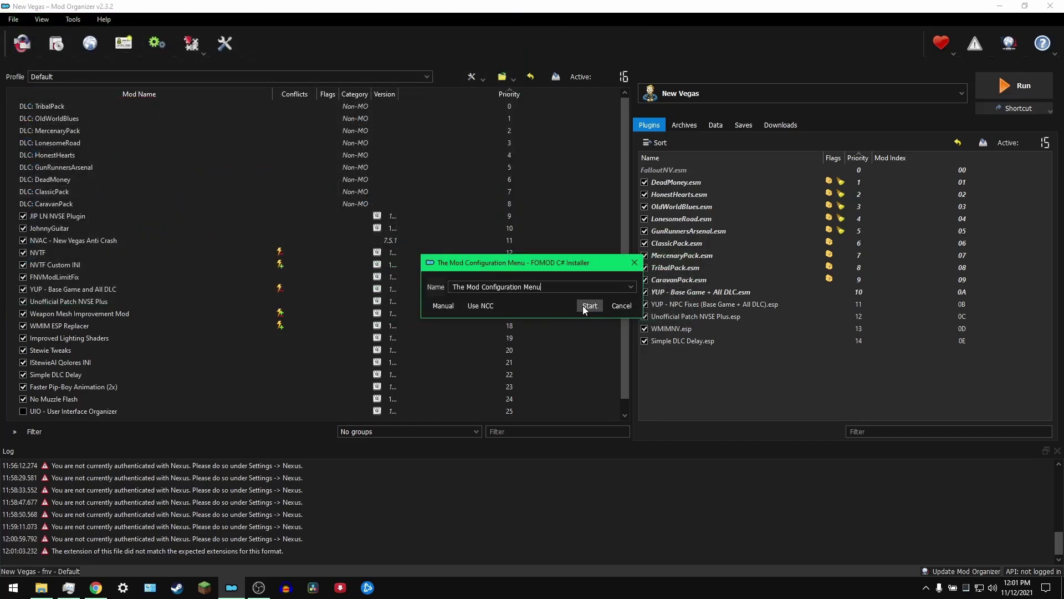
pyautogui.click(587, 305)
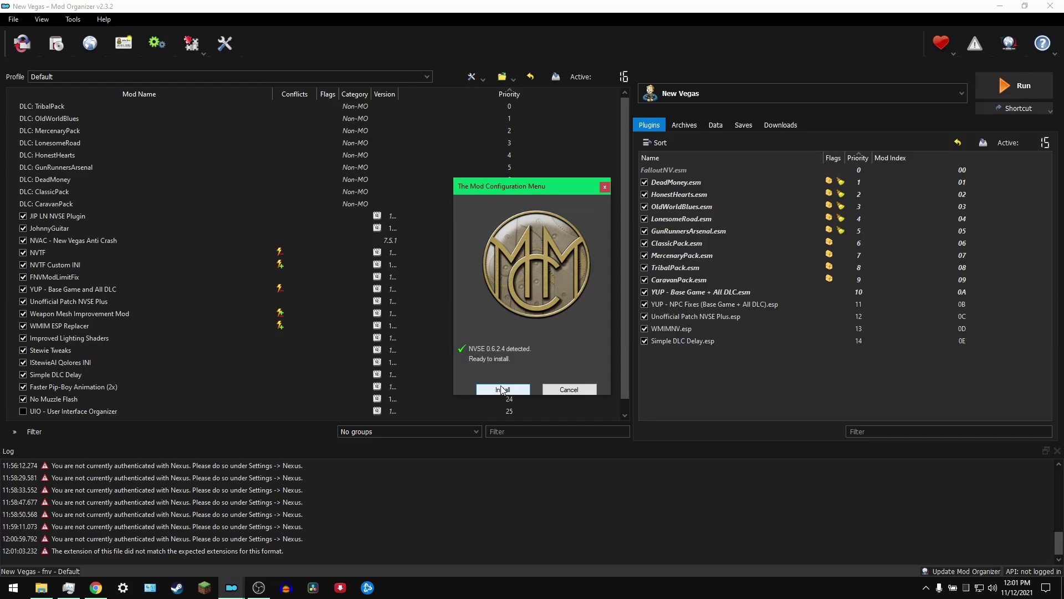
pyautogui.click(503, 389)
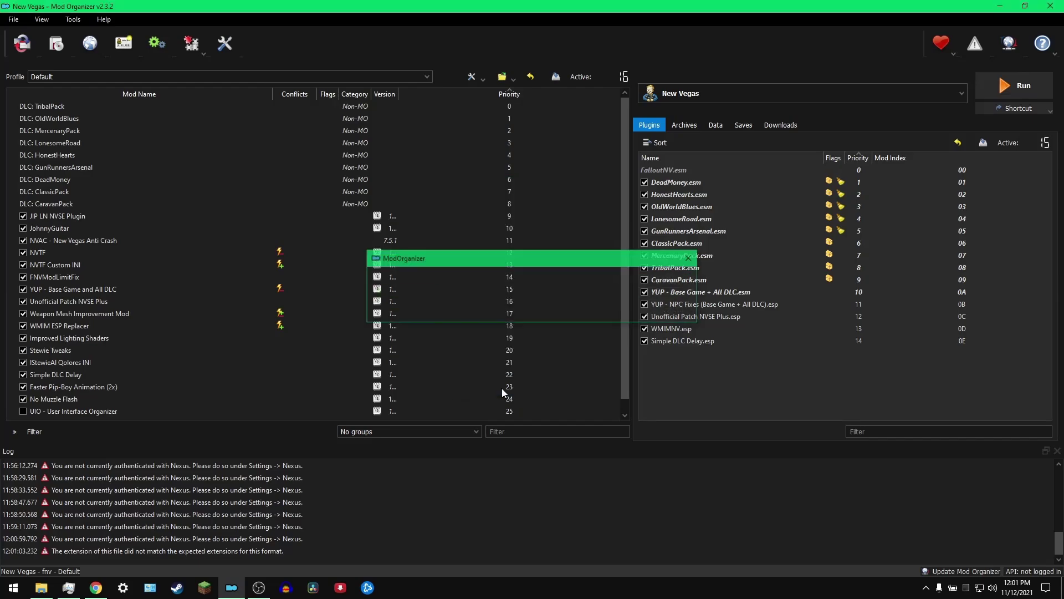
# Step: Install the MCM BugFix 2 archive from the Downloads folder as a separate mod
pyautogui.click(53, 43)
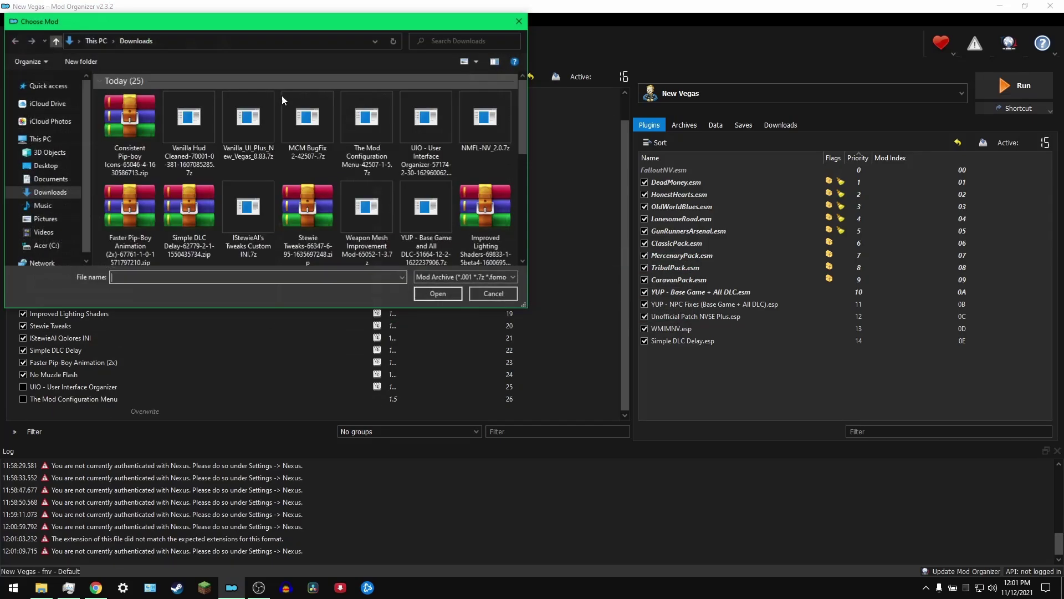
pyautogui.click(305, 122)
pyautogui.click(490, 279)
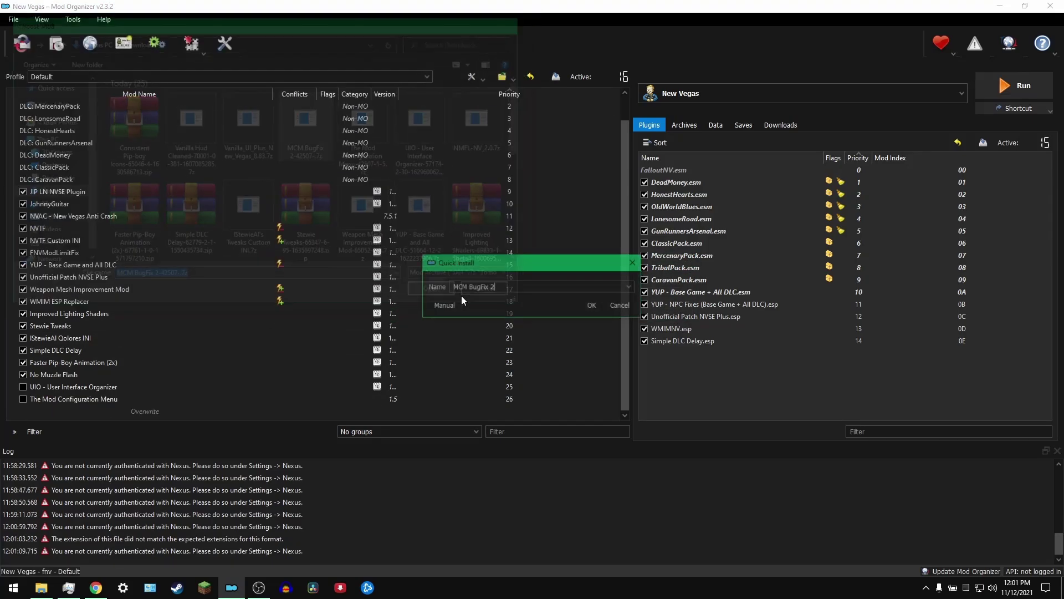
pyautogui.click(591, 305)
pyautogui.click(58, 54)
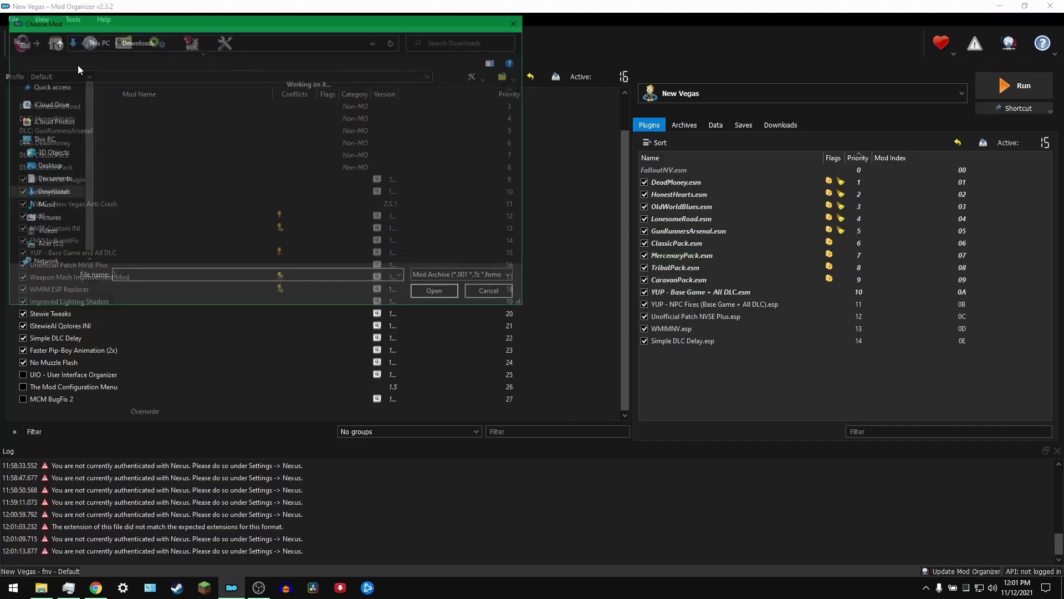
pyautogui.press('Escape')
# Step: Switch to Chrome and download the JIP Improved Recipe Menu 1.20 file from its Nexus Mods page
pyautogui.click(96, 587)
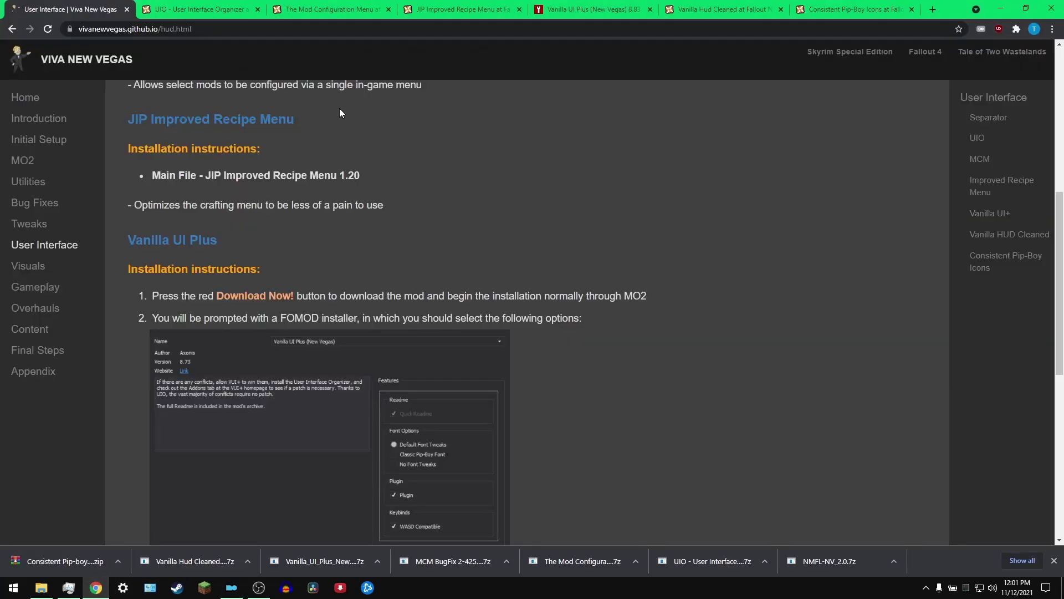
pyautogui.click(443, 9)
pyautogui.click(568, 358)
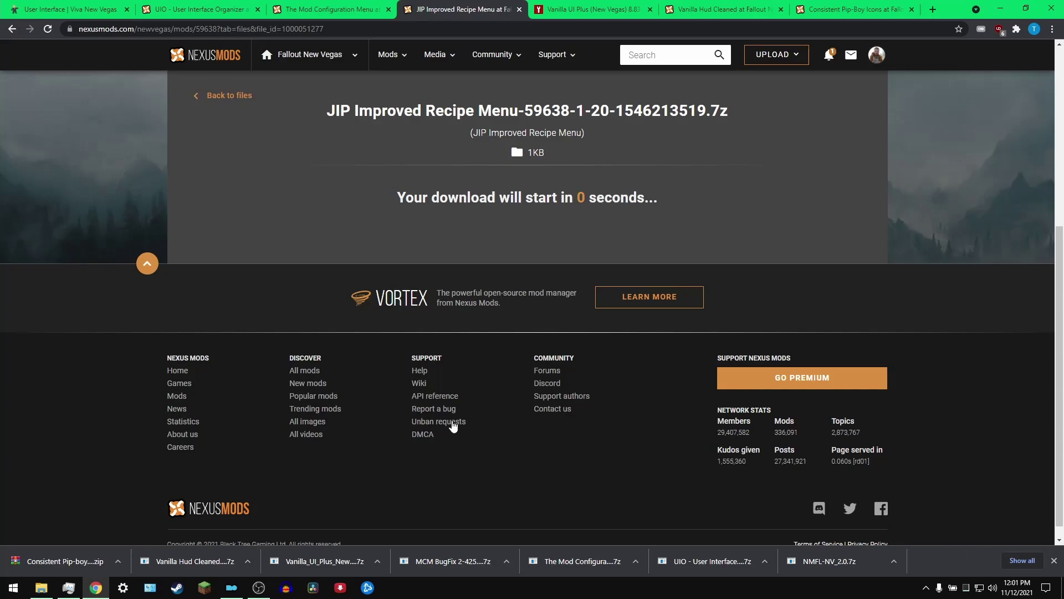
# Step: Return to Mod Organizer and install the downloaded JIP Improved Recipe Menu archive
pyautogui.click(232, 587)
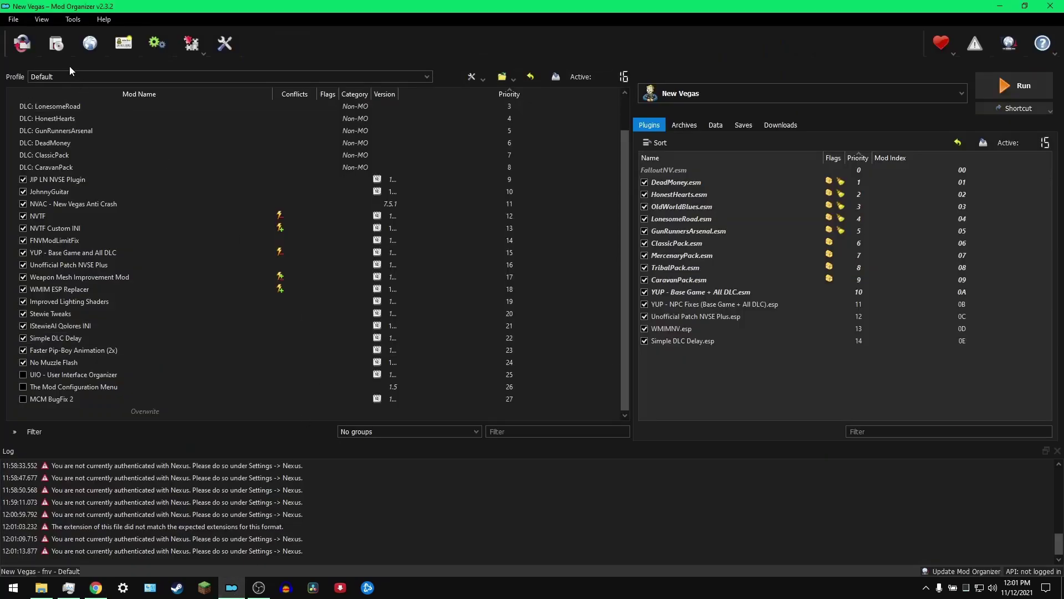
pyautogui.click(59, 48)
pyautogui.click(128, 130)
pyautogui.click(428, 290)
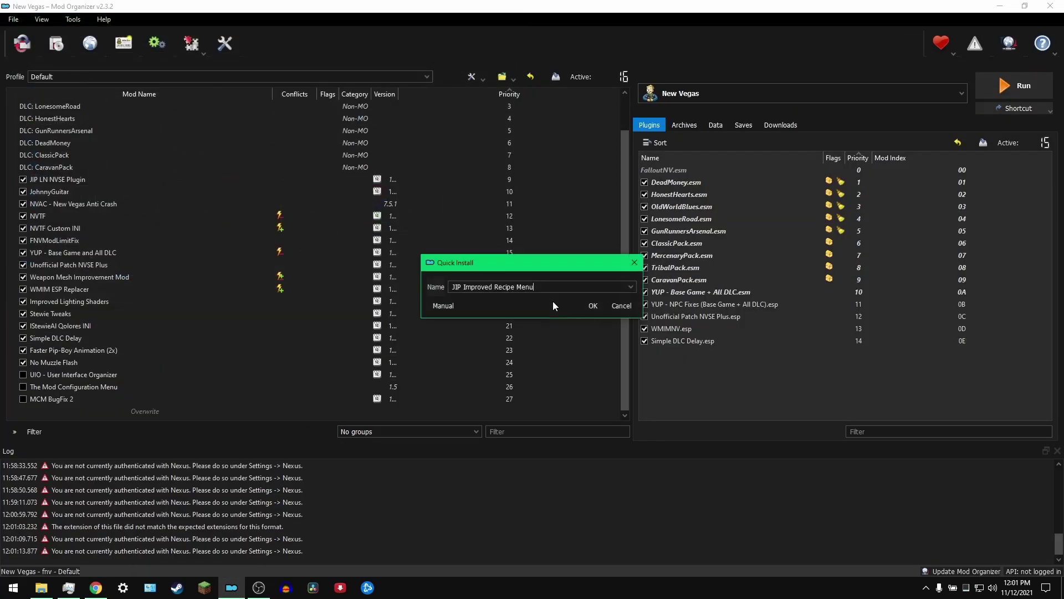
pyautogui.click(592, 306)
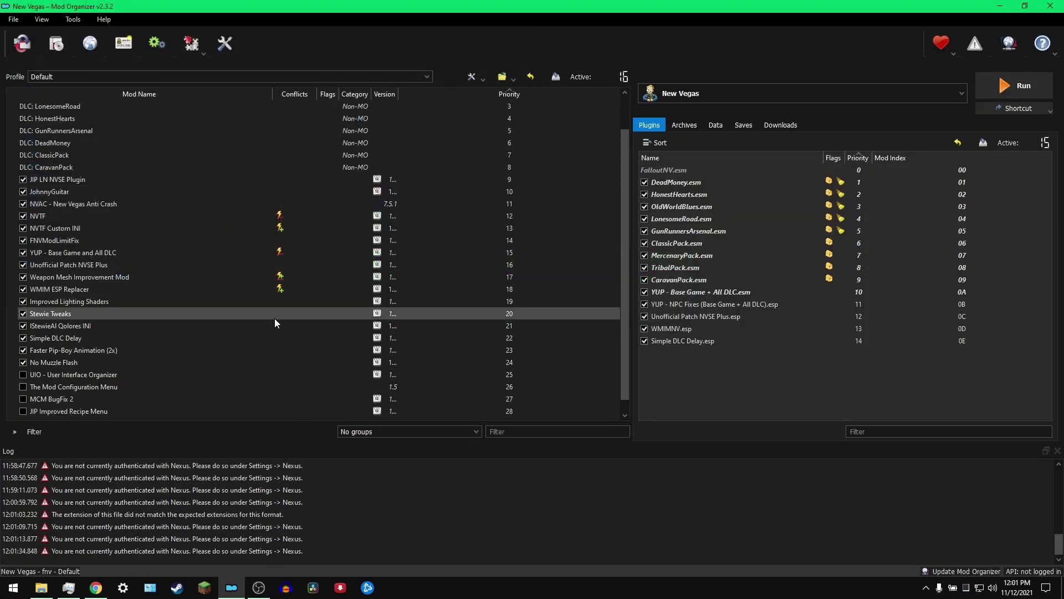
# Step: Start installing the Vanilla_UI_Plus_New_Vegas_8.83 archive and check the guide's User Interface page for its recommended installer options
pyautogui.click(59, 47)
pyautogui.click(306, 131)
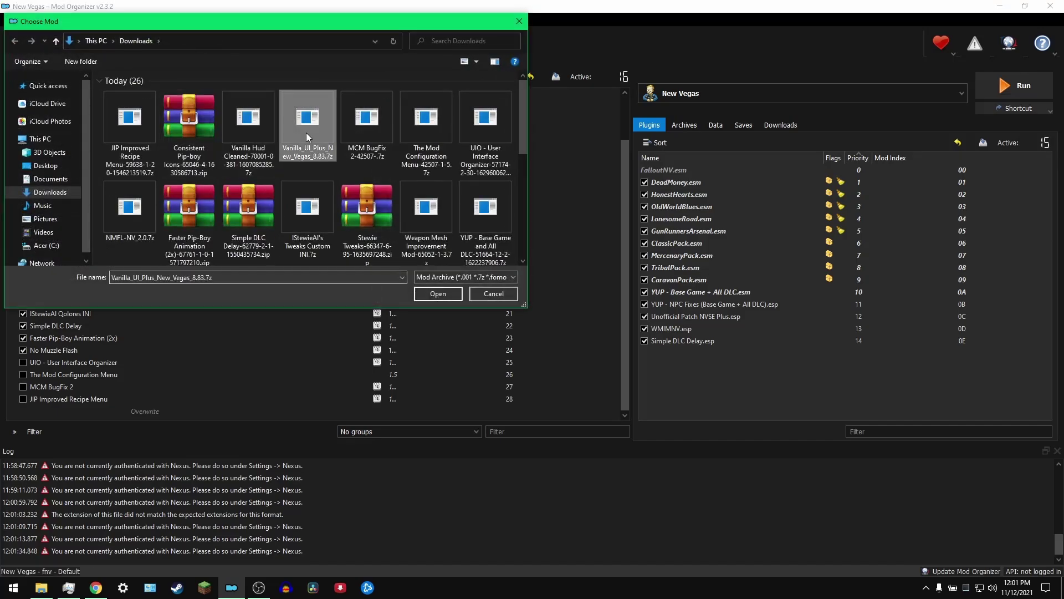
pyautogui.click(438, 294)
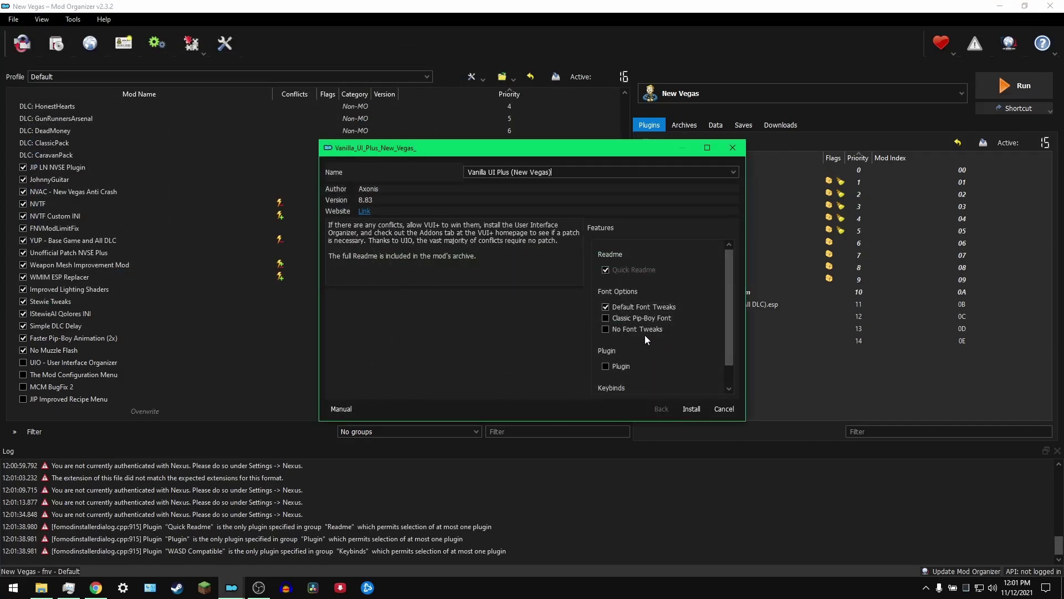
pyautogui.click(96, 587)
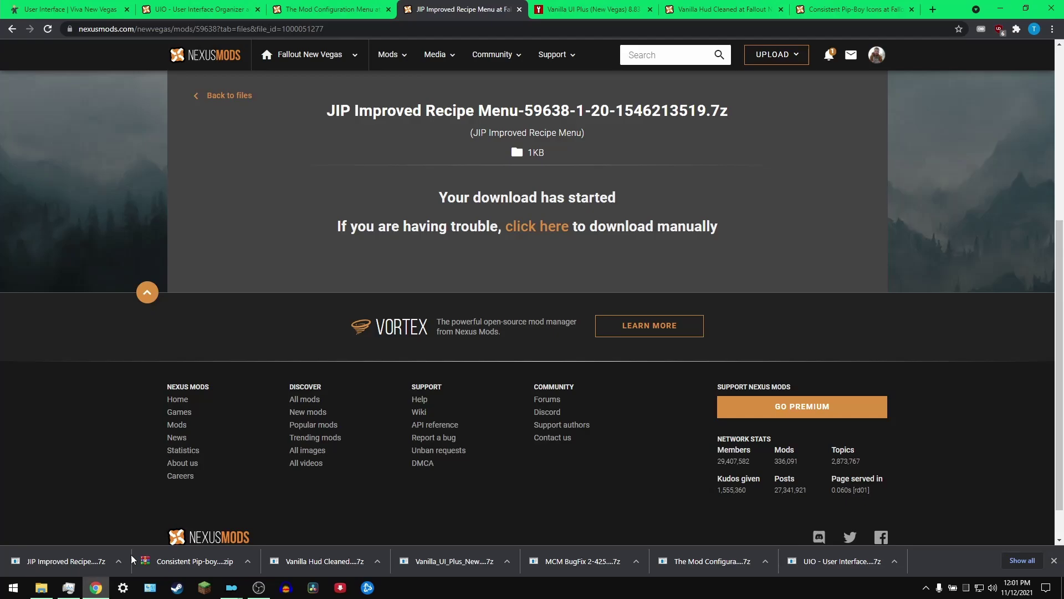
pyautogui.click(67, 8)
pyautogui.scroll(-3, 408, 209)
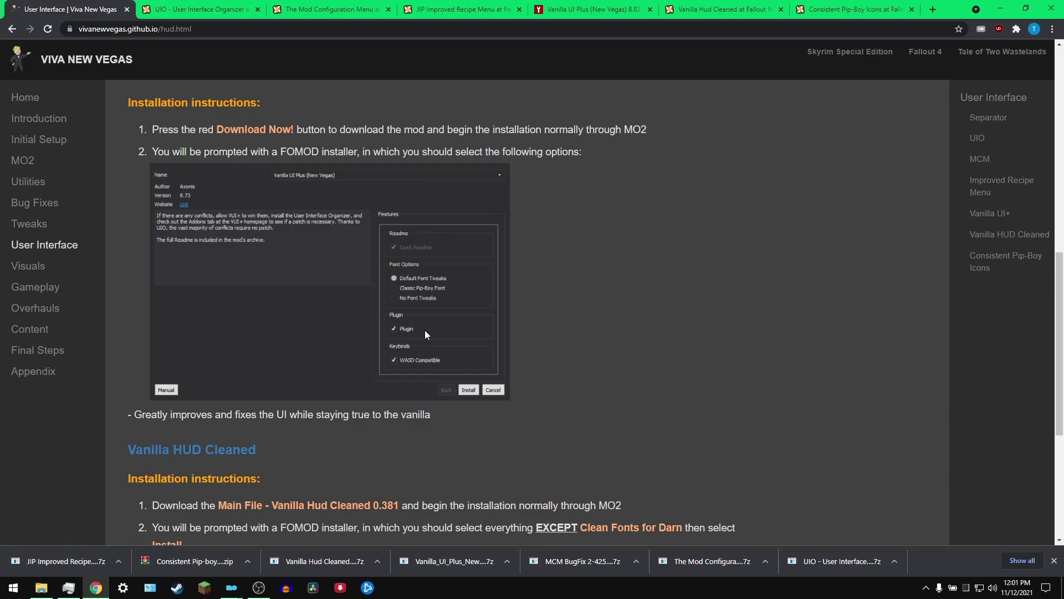
# Step: Return to the Vanilla UI Plus (New Vegas) installer, enable its Plugin option and install the mod
pyautogui.click(232, 588)
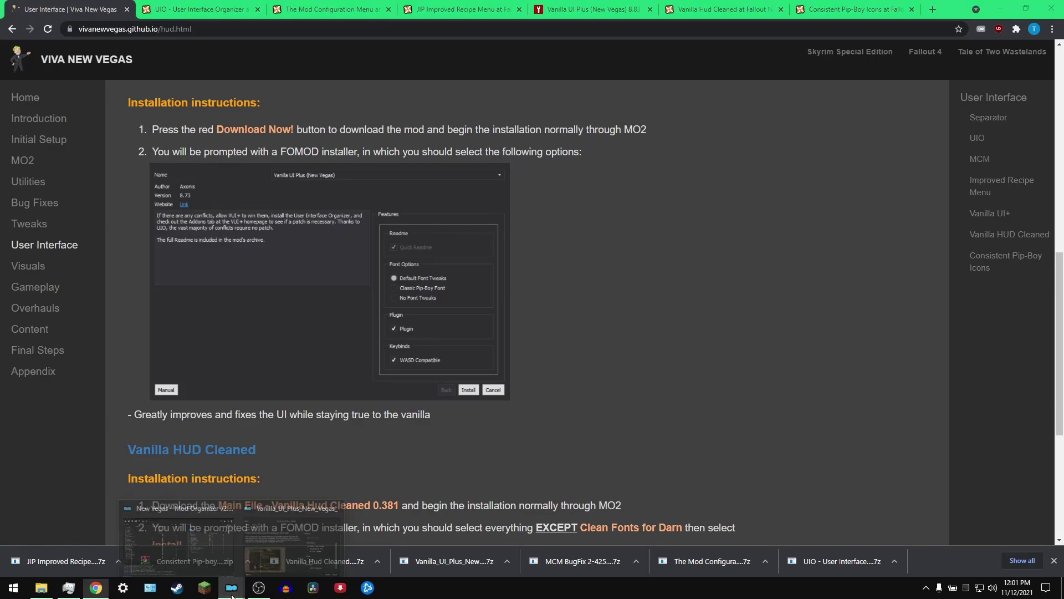
pyautogui.click(292, 528)
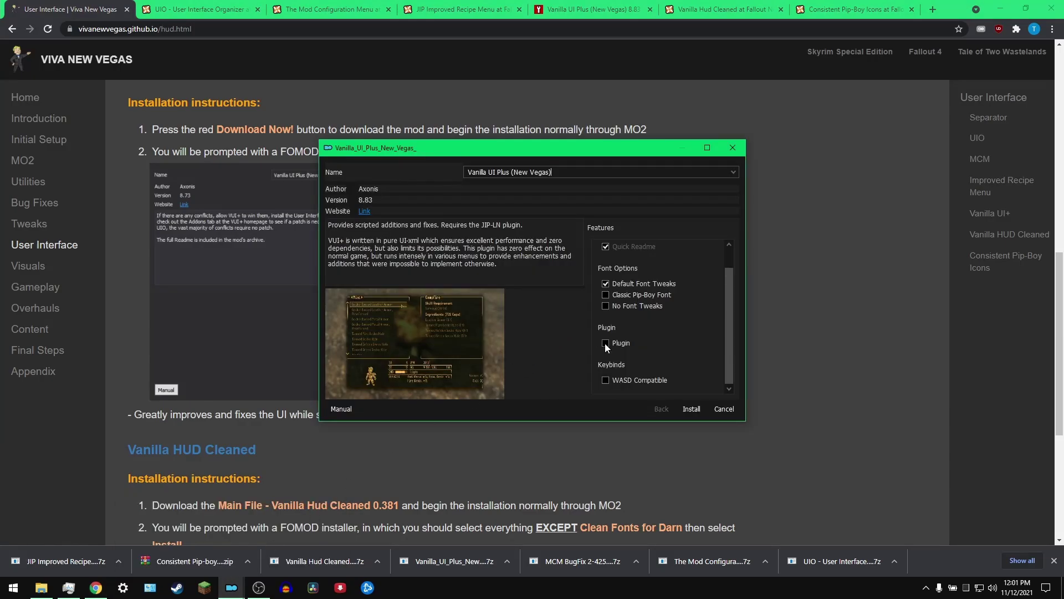
pyautogui.click(605, 343)
pyautogui.click(690, 409)
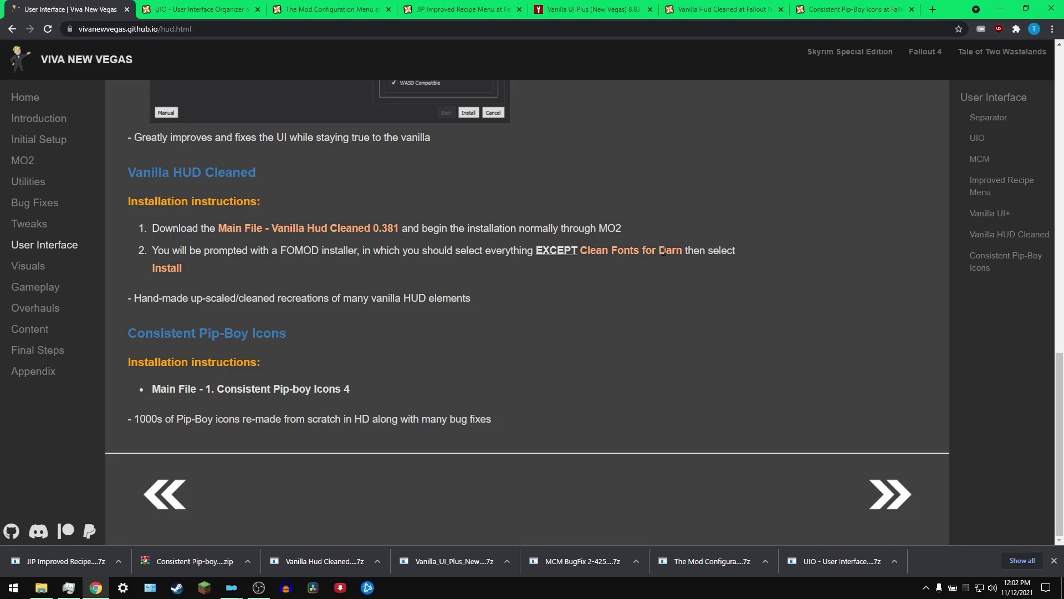
# Step: Install Clean Vanilla Hud with WaitMenu, Alternative Just Hit Indicator and I am not a Quest Height Indicator User enabled, leaving out Clean Fonts for Darn
pyautogui.moveTo(232, 587)
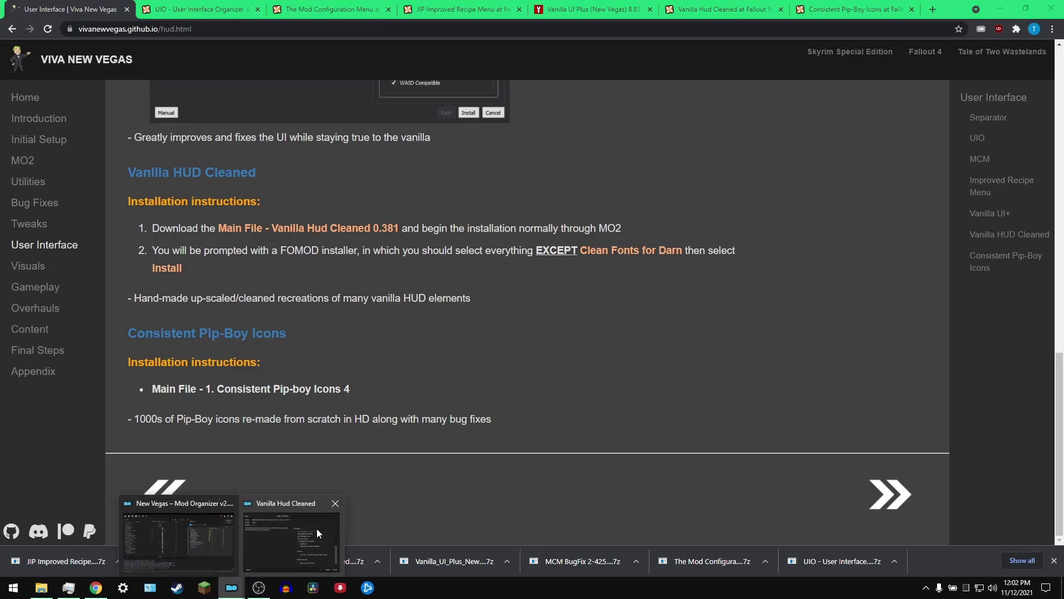
pyautogui.click(317, 528)
pyautogui.click(564, 294)
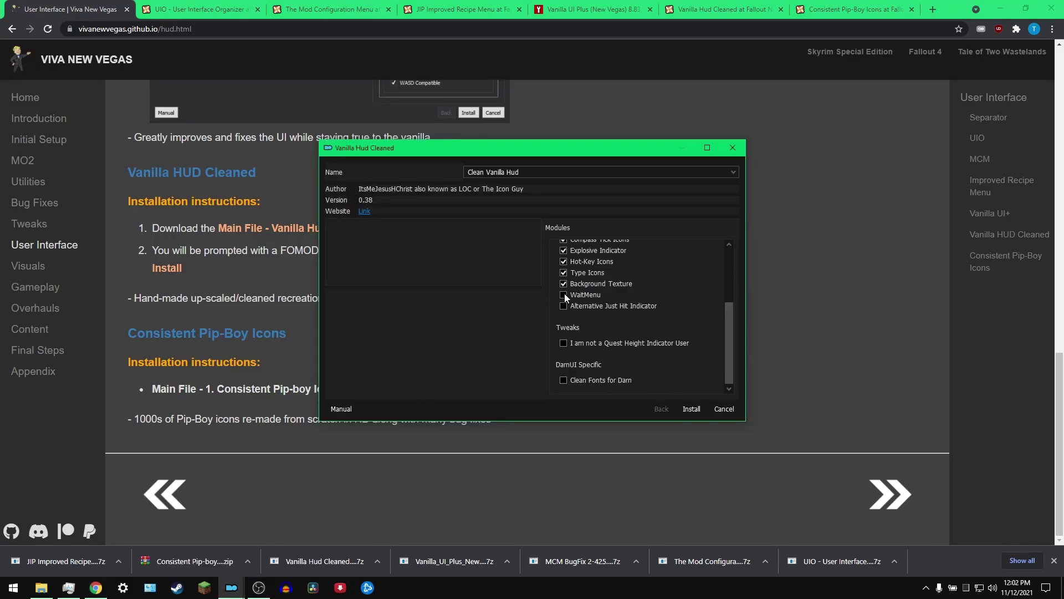
pyautogui.click(563, 305)
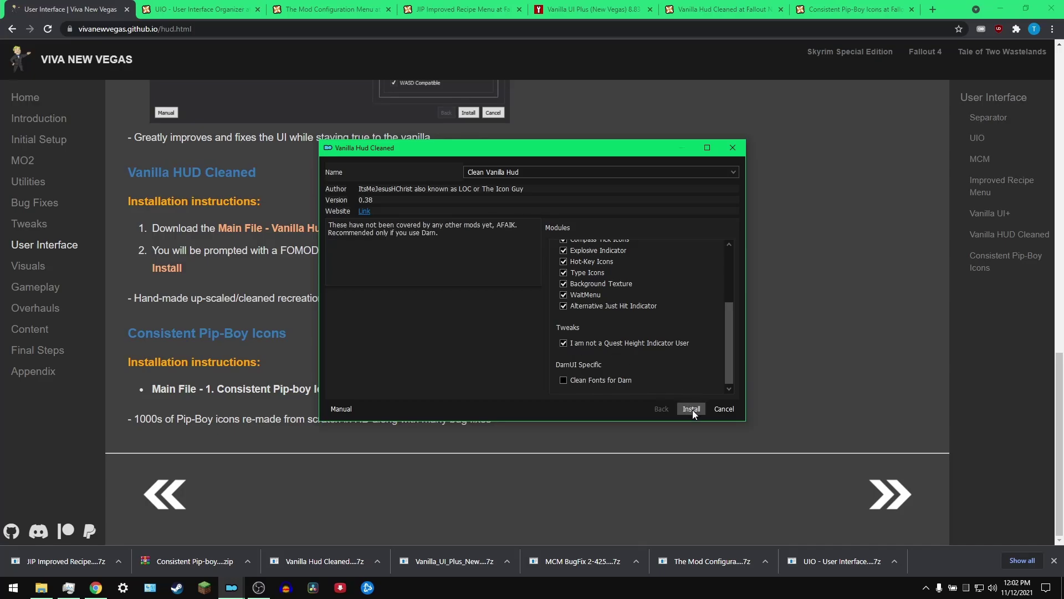
pyautogui.click(691, 409)
# Step: Check the guide's Consistent Pip-Boy Icons entry, then install the Consistent Pip-boy Icons archive in Mod Organizer
pyautogui.hotkey('alt', 'Tab')
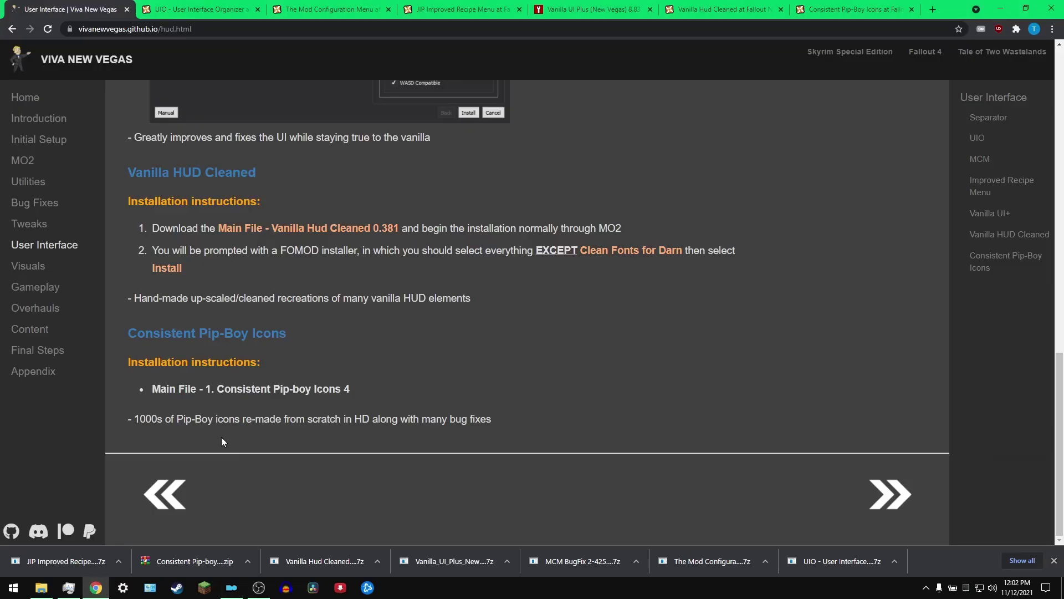
pyautogui.click(232, 587)
pyautogui.click(23, 43)
pyautogui.click(190, 133)
pyautogui.click(450, 325)
pyautogui.click(593, 306)
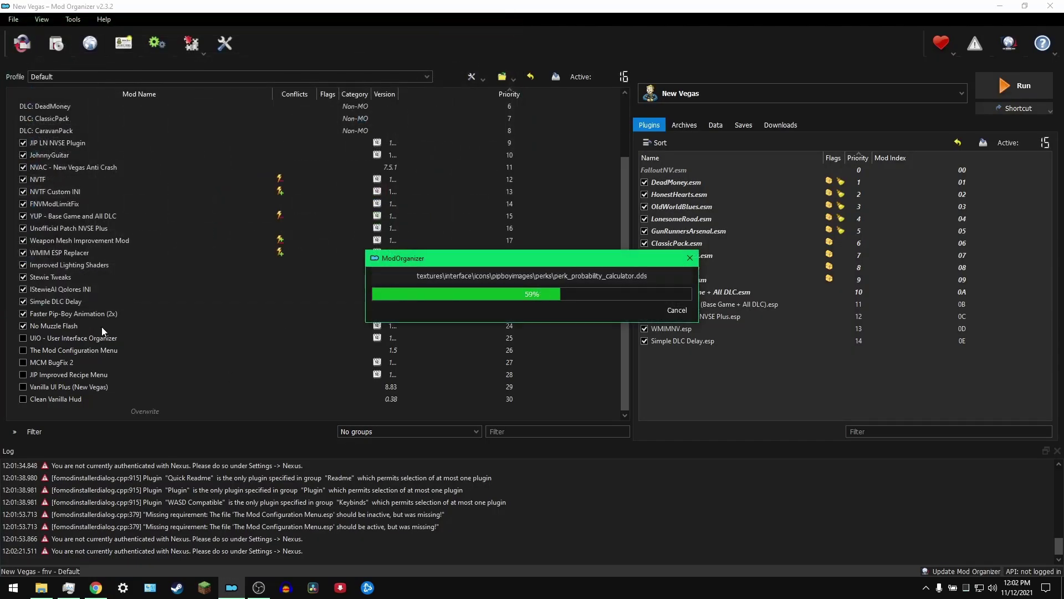
# Step: Enable all newly installed interface mods in the mod list, from UIO - User Interface Organizer down to Consistent Pip-boy Icons
pyautogui.click(23, 338)
pyautogui.click(23, 350)
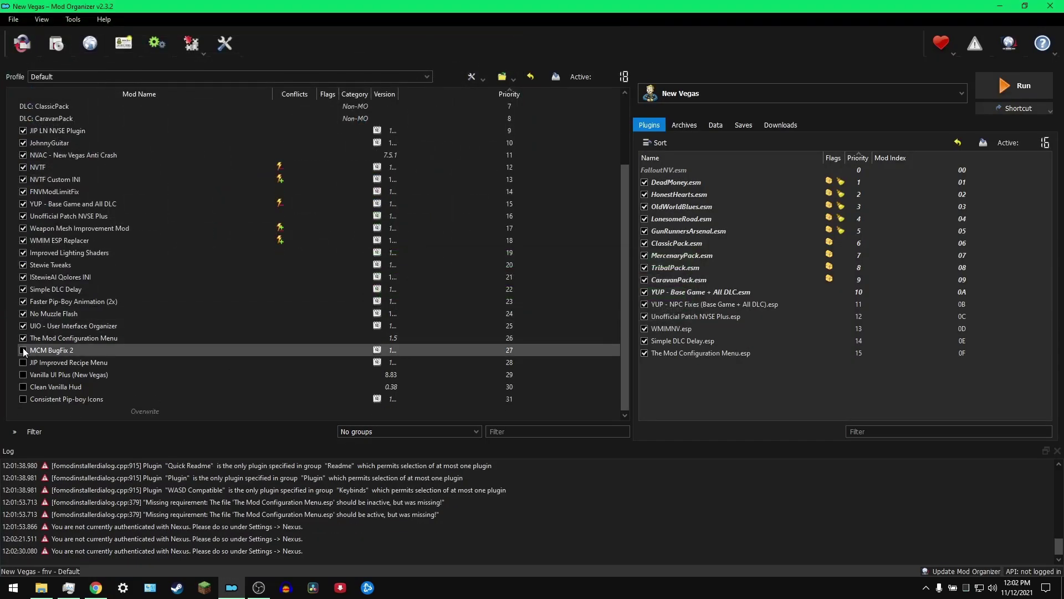
pyautogui.click(23, 362)
pyautogui.click(22, 374)
pyautogui.click(23, 387)
pyautogui.click(22, 398)
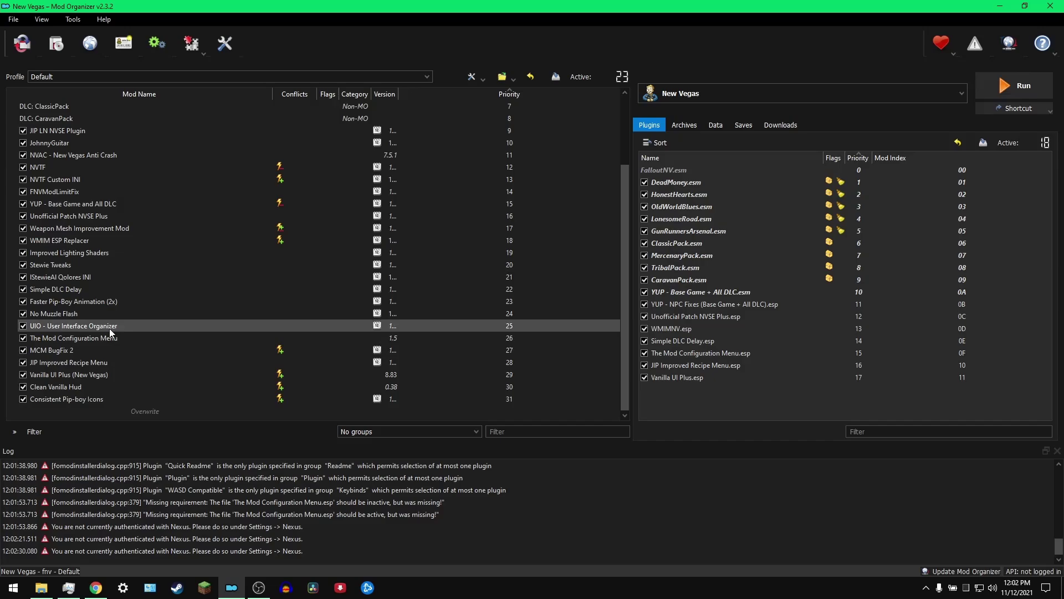
# Step: Inspect the file conflicts of MCM BugFix 2, Vanilla UI Plus, Clean Vanilla Hud and Consistent Pip-boy Icons in the mod list
pyautogui.click(301, 350)
pyautogui.click(302, 374)
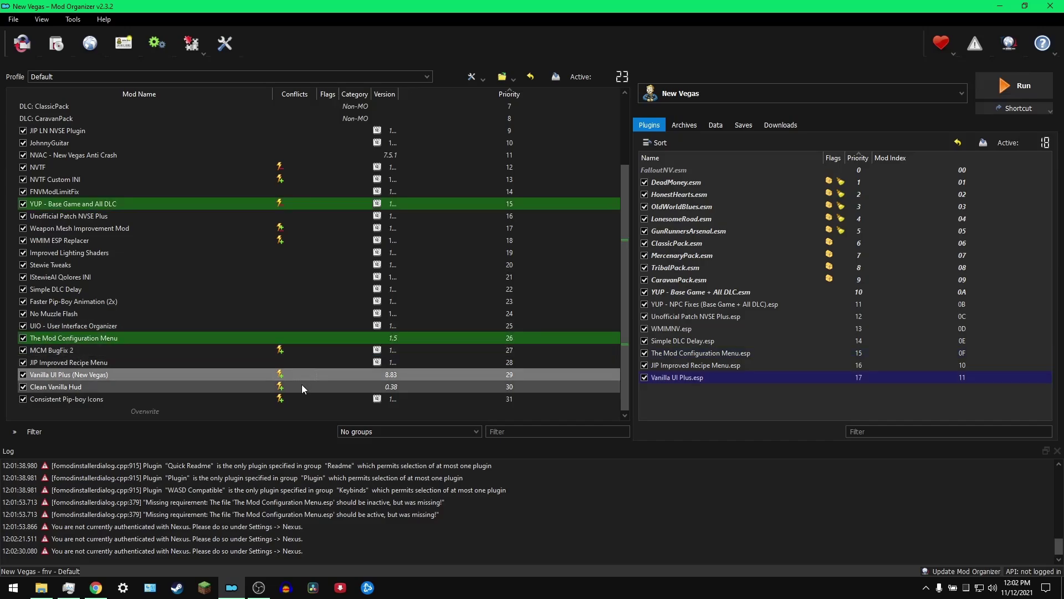
pyautogui.click(301, 385)
pyautogui.click(298, 399)
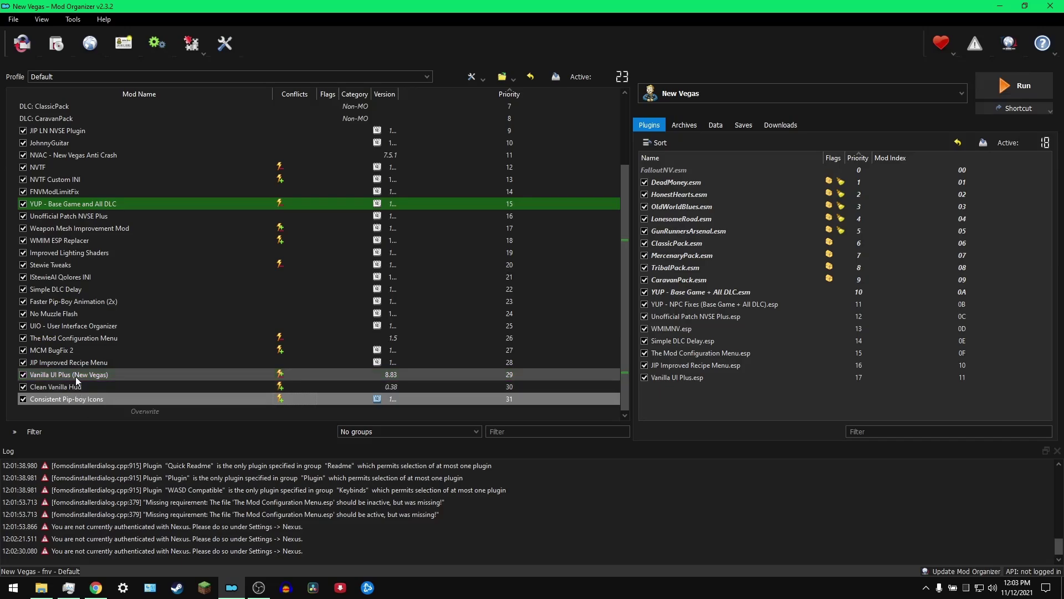
# Step: Switch to Chrome and look through the Visuals page of the Viva New Vegas guide down to A Little More Lamplight
pyautogui.hotkey('alt', 'Tab')
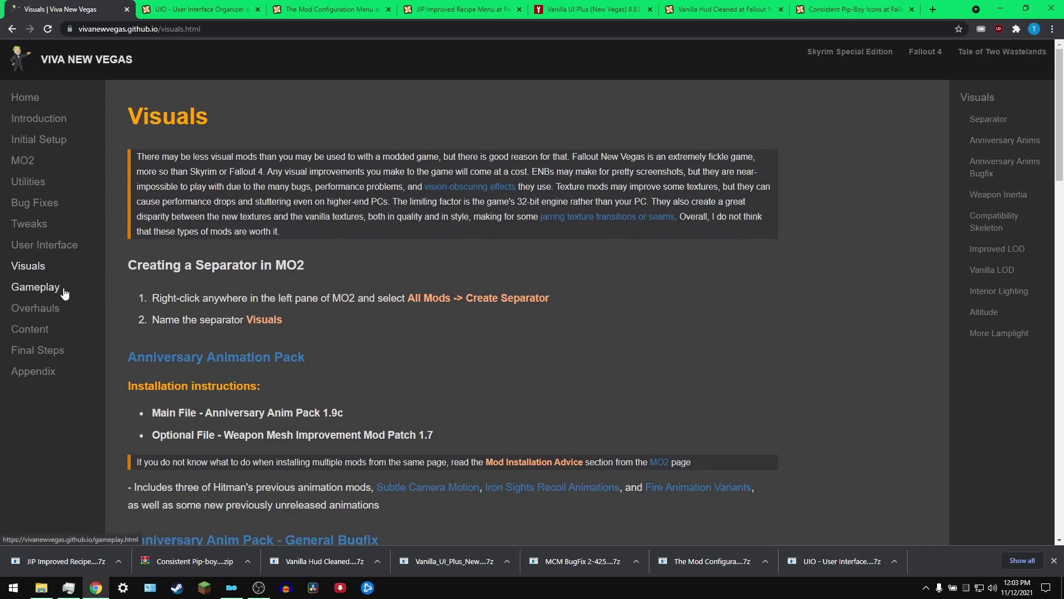
pyautogui.scroll(-20, 224, 269)
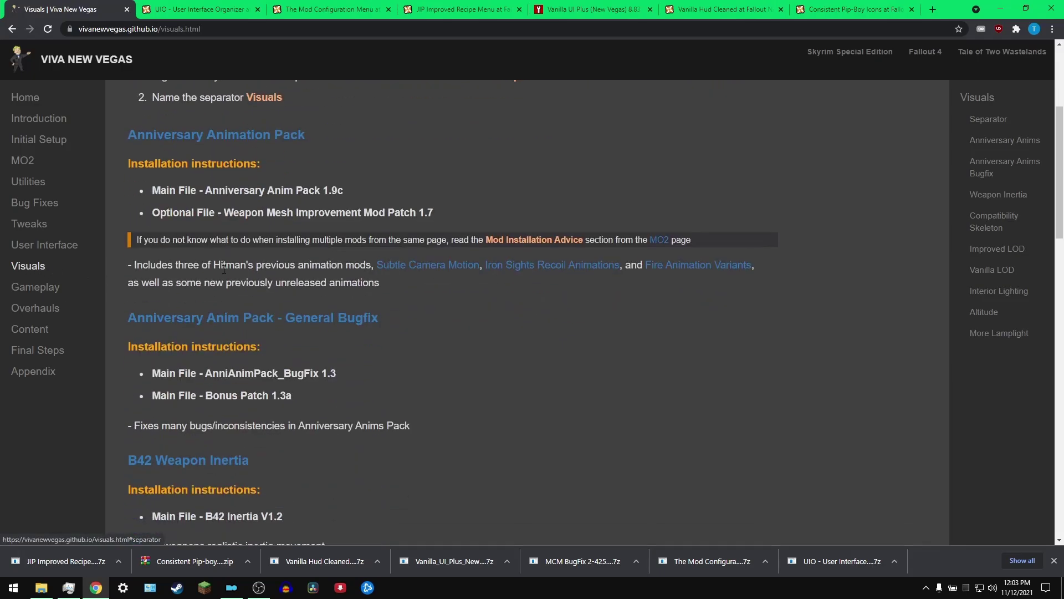
pyautogui.scroll(-5, 224, 269)
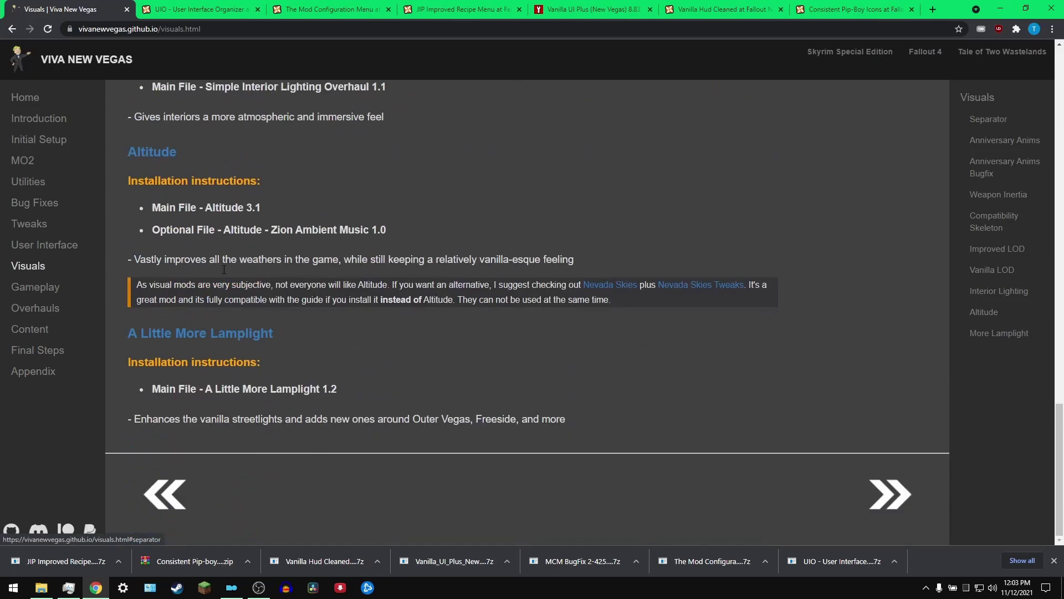
# Step: Look through the Gameplay, Overhauls, Content and Final Steps pages of the Viva New Vegas guide
pyautogui.click(83, 288)
pyautogui.click(56, 309)
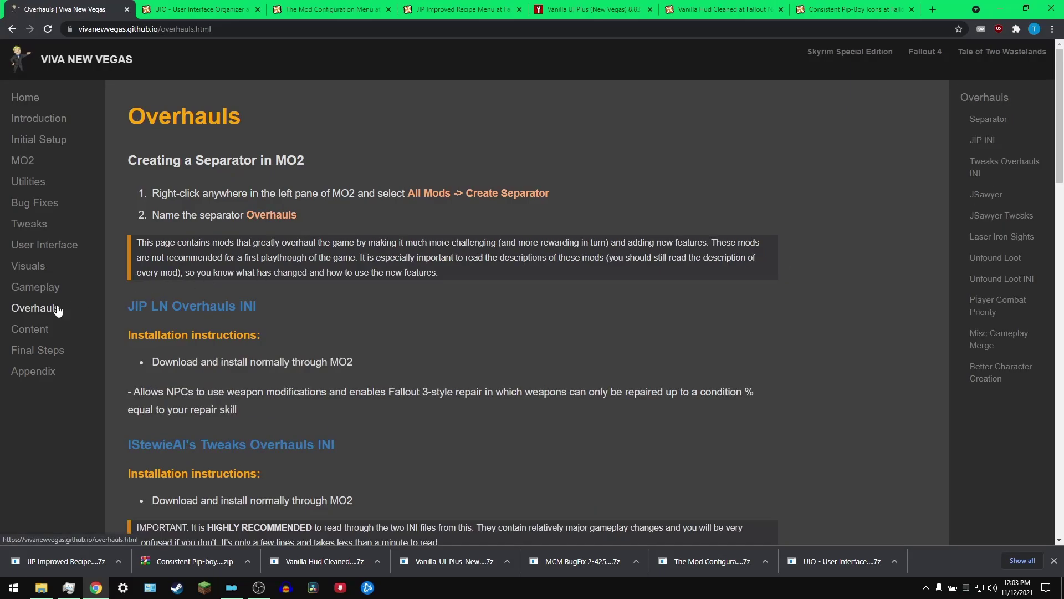
pyautogui.click(34, 335)
pyautogui.click(43, 349)
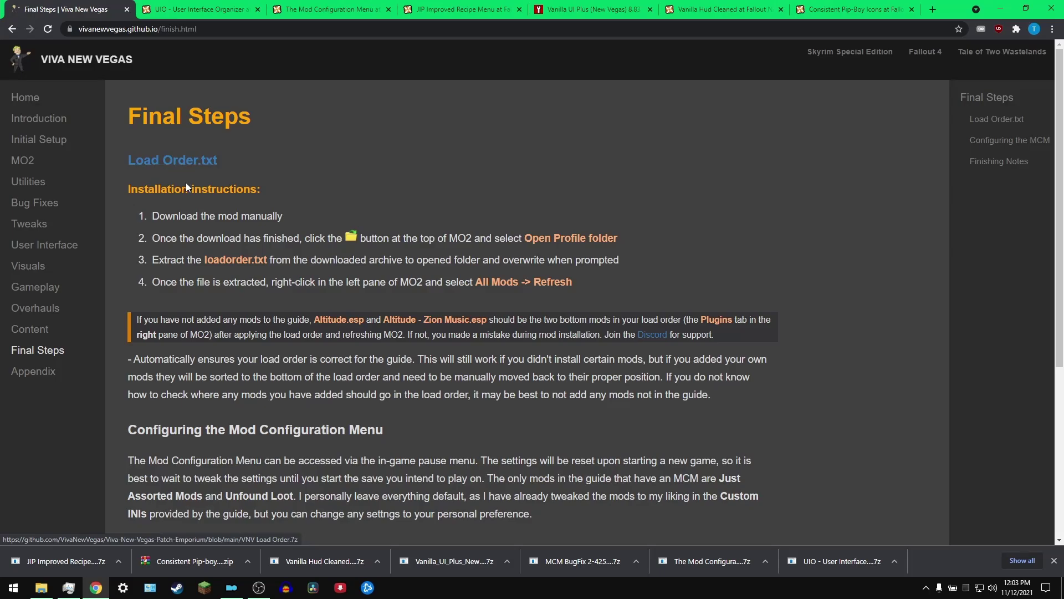
# Step: Switch to Mod Organizer and examine the plugin load order from YUP down to The Mod Configuration Menu
pyautogui.hotkey('alt', 'Tab')
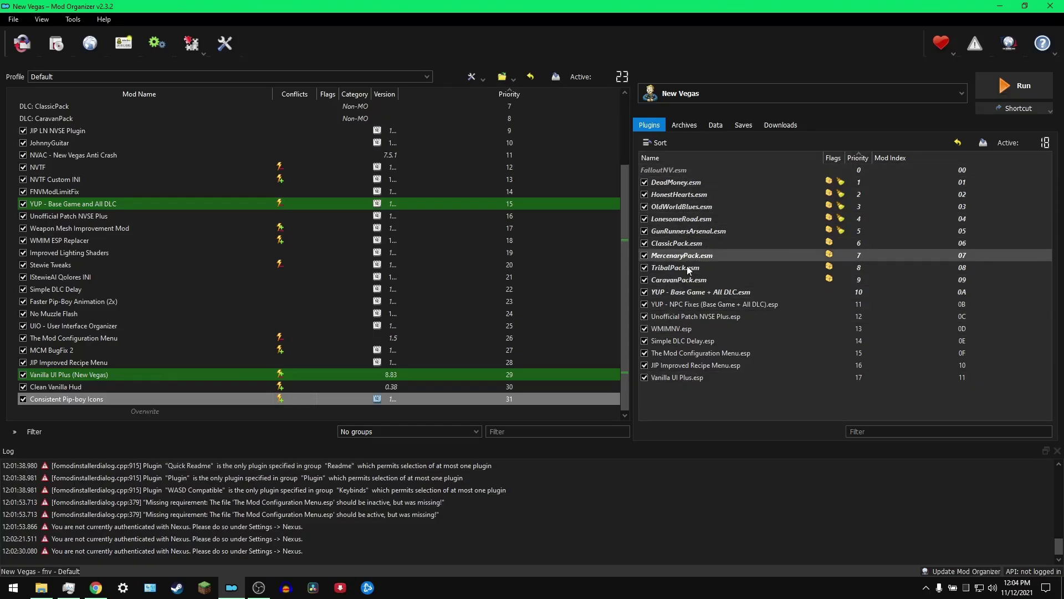
pyautogui.moveTo(696, 298)
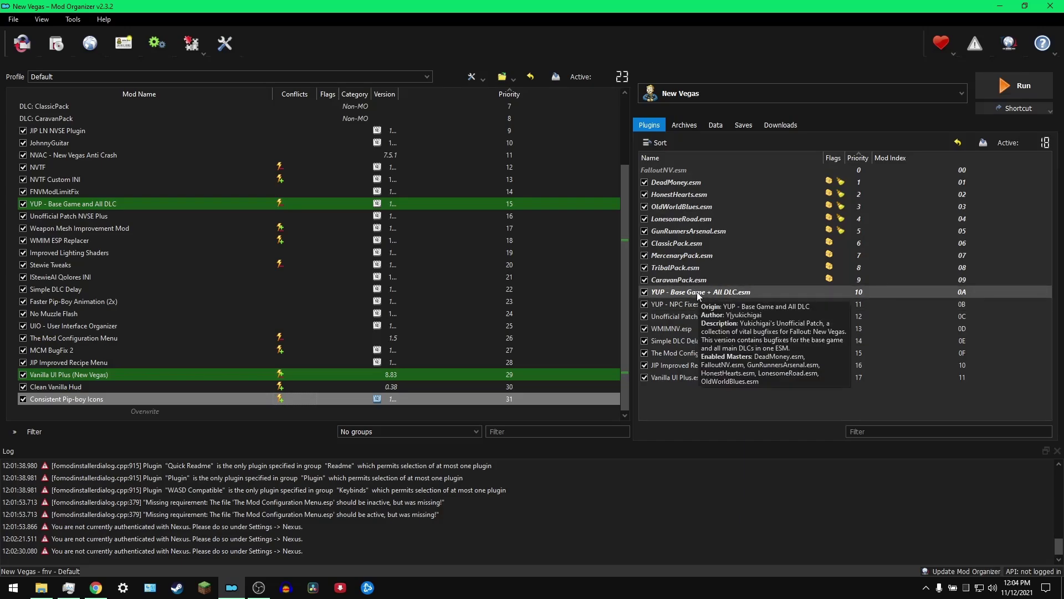
pyautogui.moveTo(697, 335)
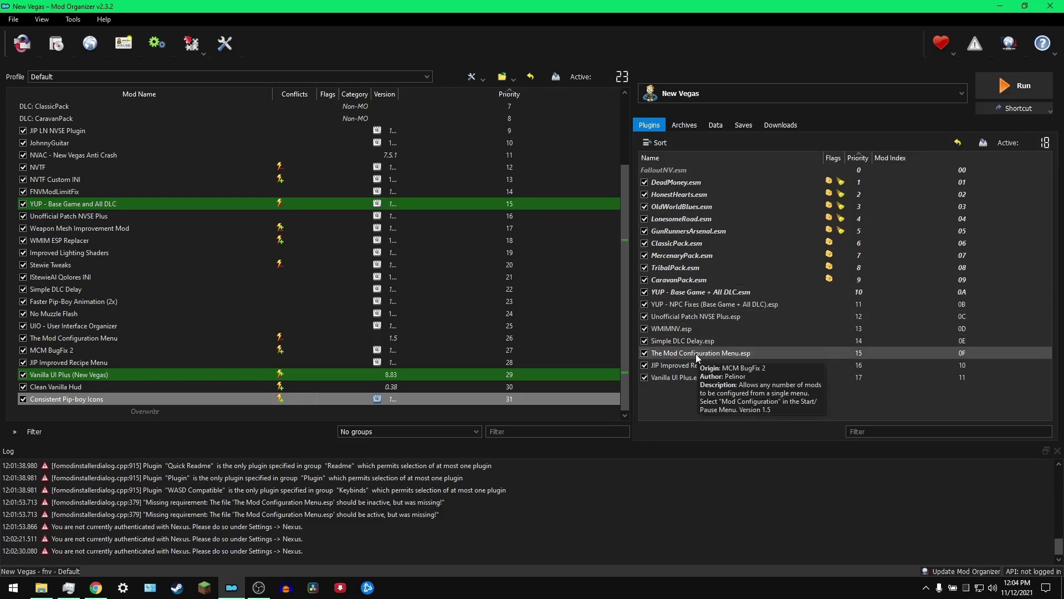
# Step: Return to Chrome and revisit the guide's Visuals, Gameplay and Overhauls pages
pyautogui.hotkey('alt', 'Tab')
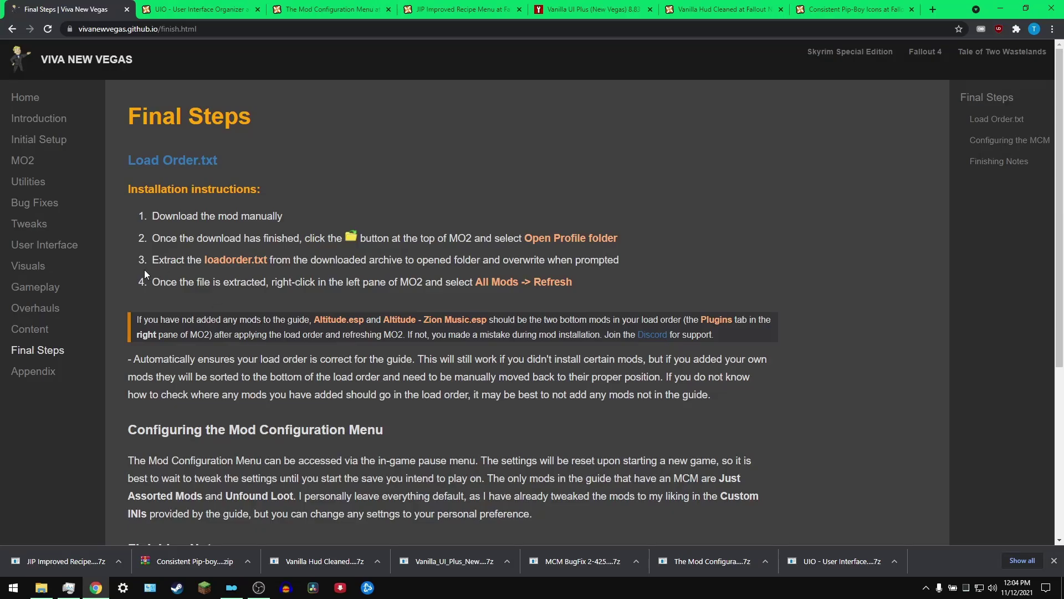
pyautogui.click(41, 266)
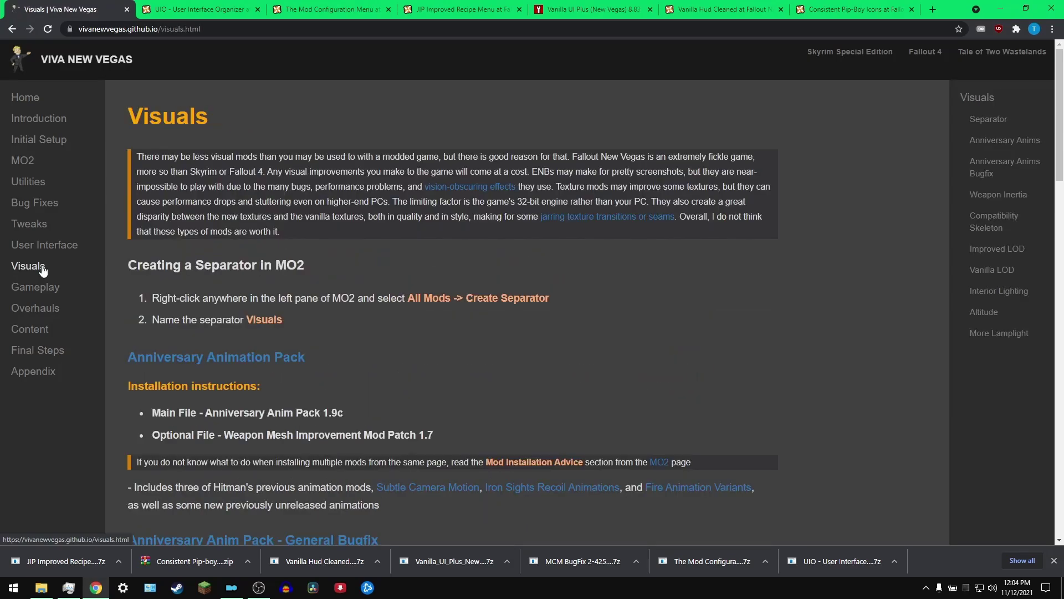
pyautogui.click(40, 288)
pyautogui.click(39, 307)
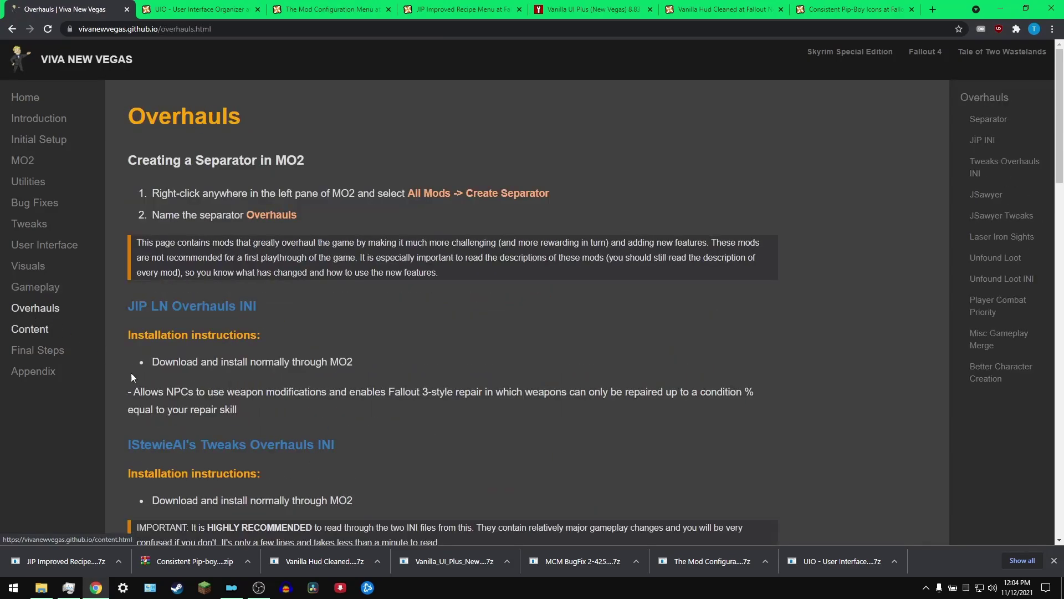
# Step: Compare the plugin load order in Mod Organizer with the Load Order.txt instructions on the guide's Final Steps page
pyautogui.click(231, 587)
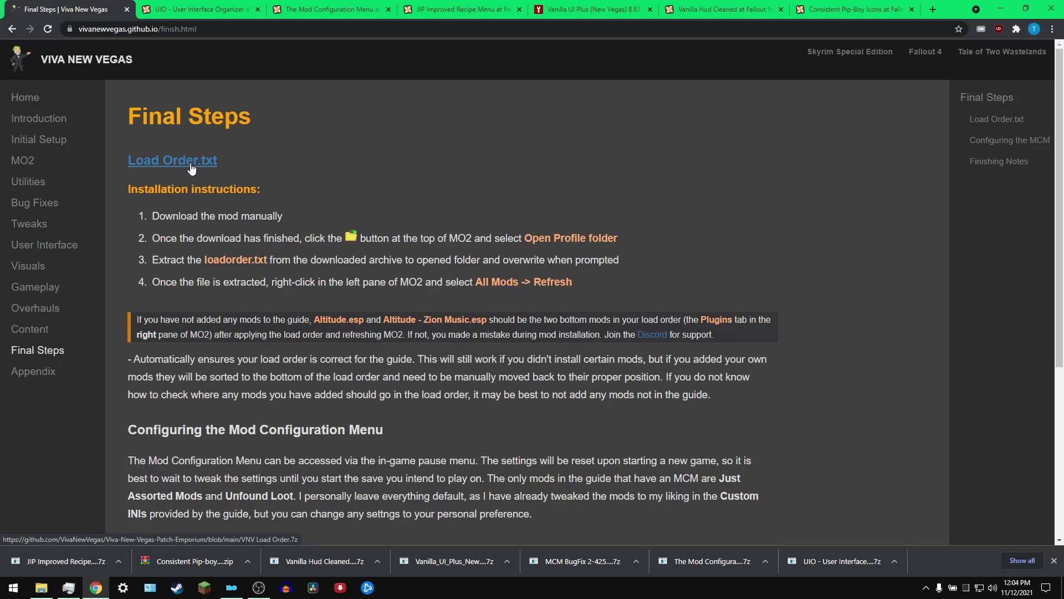
pyautogui.hotkey('alt', 'Tab')
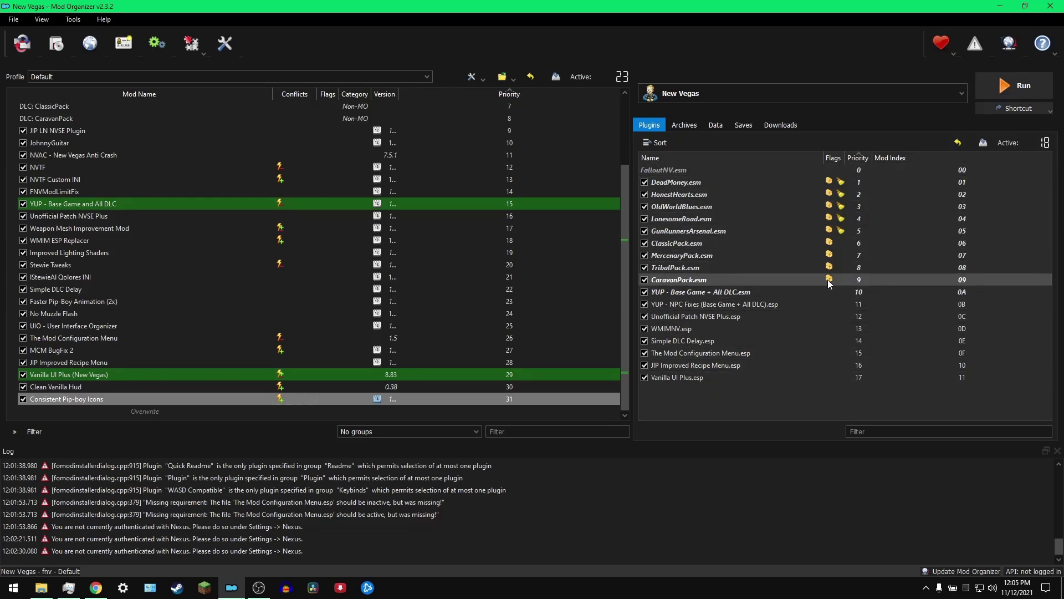
pyautogui.moveTo(755, 344)
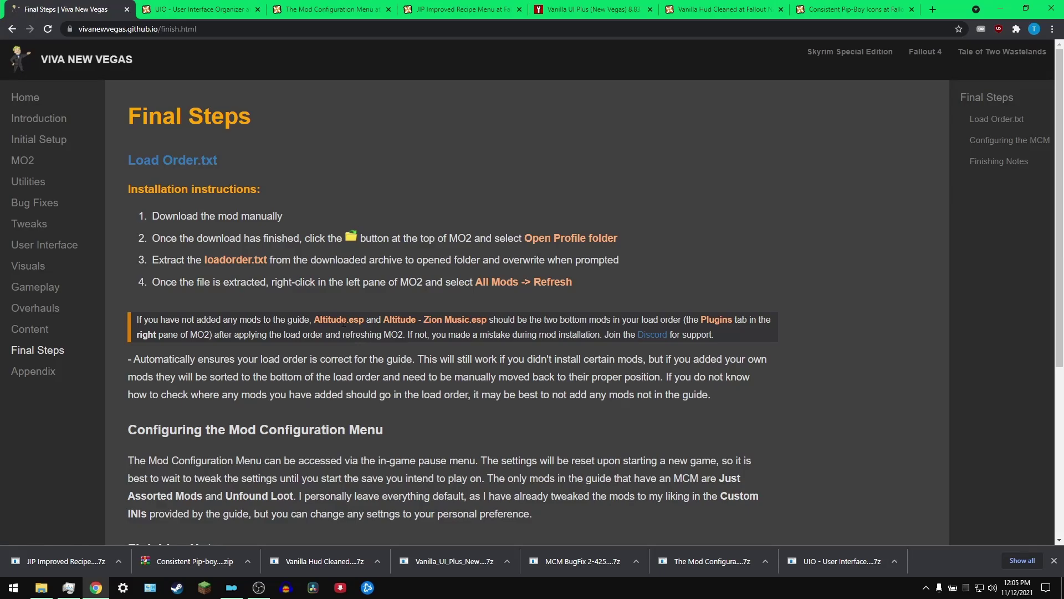
pyautogui.click(232, 588)
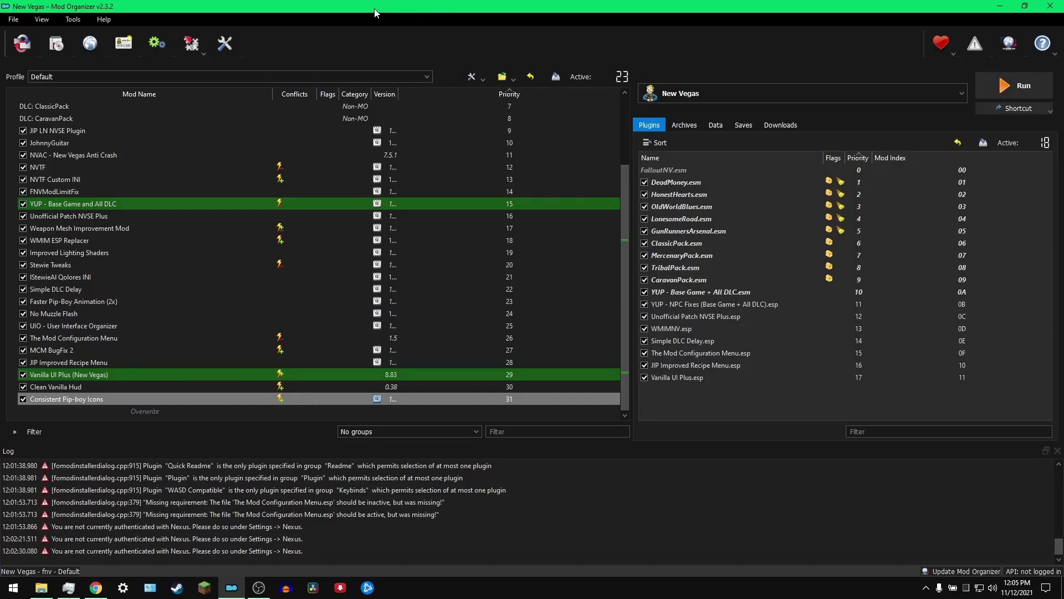
# Step: Switch to Chrome and look over the guide's Gameplay and Overhauls pages
pyautogui.click(131, 46)
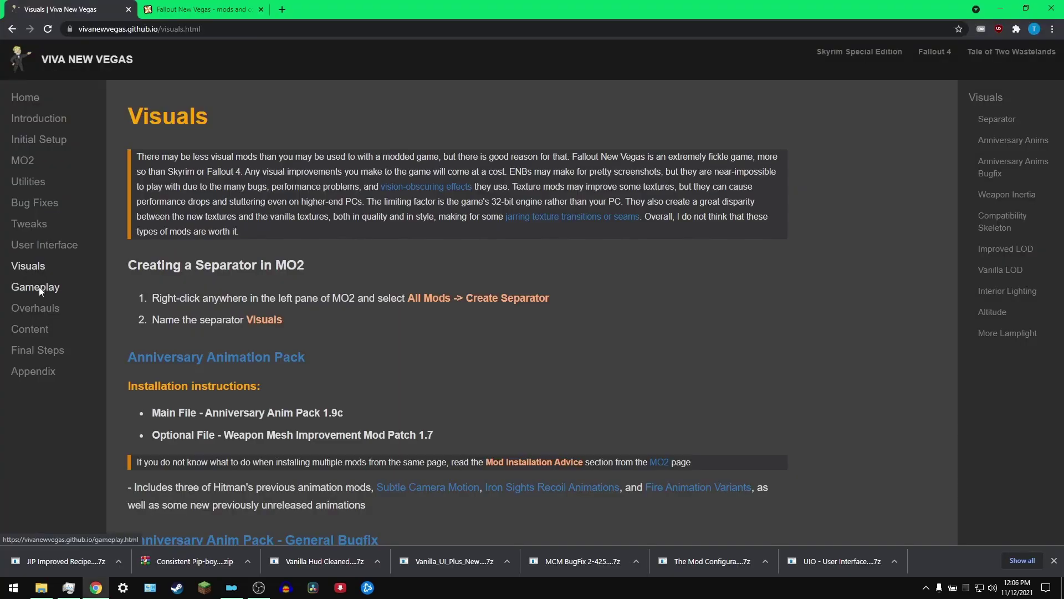
pyautogui.click(39, 289)
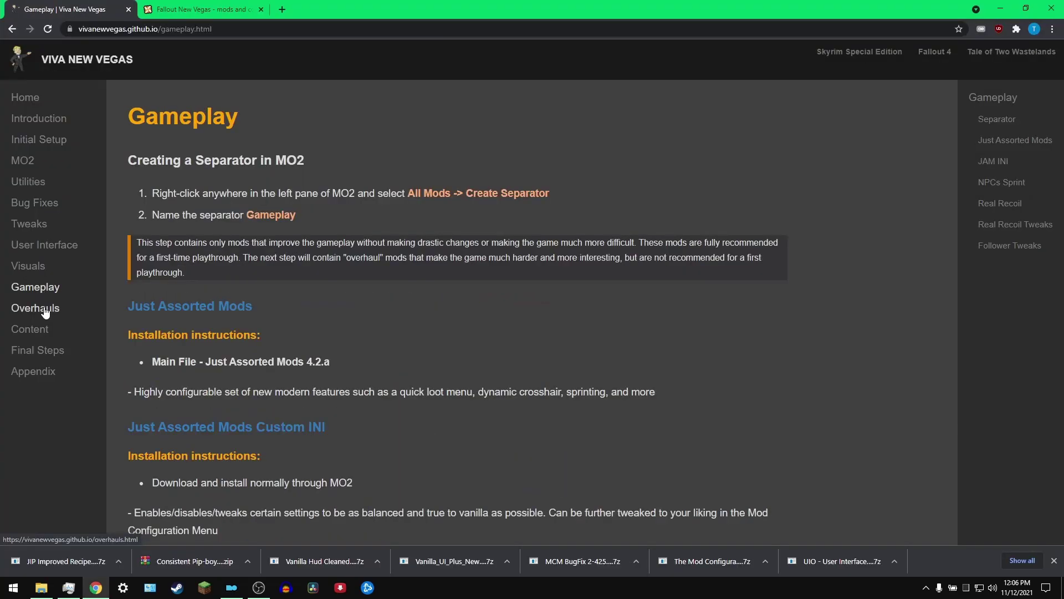
pyautogui.click(44, 308)
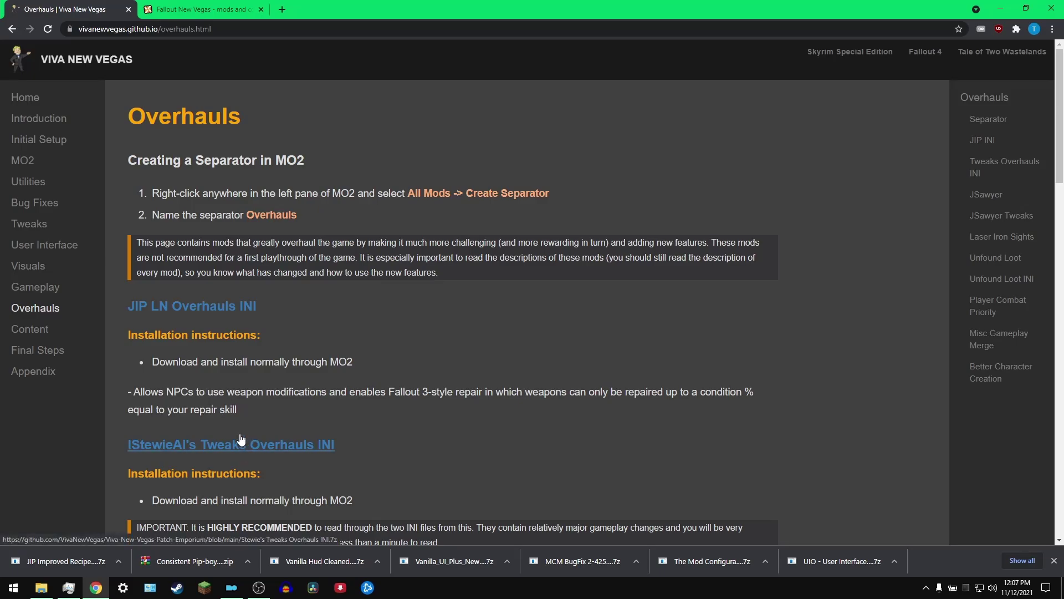
# Step: Open the Micro Clutter mod on the Nexus Mods Fallout New Vegas page and manually download its main file
pyautogui.click(203, 10)
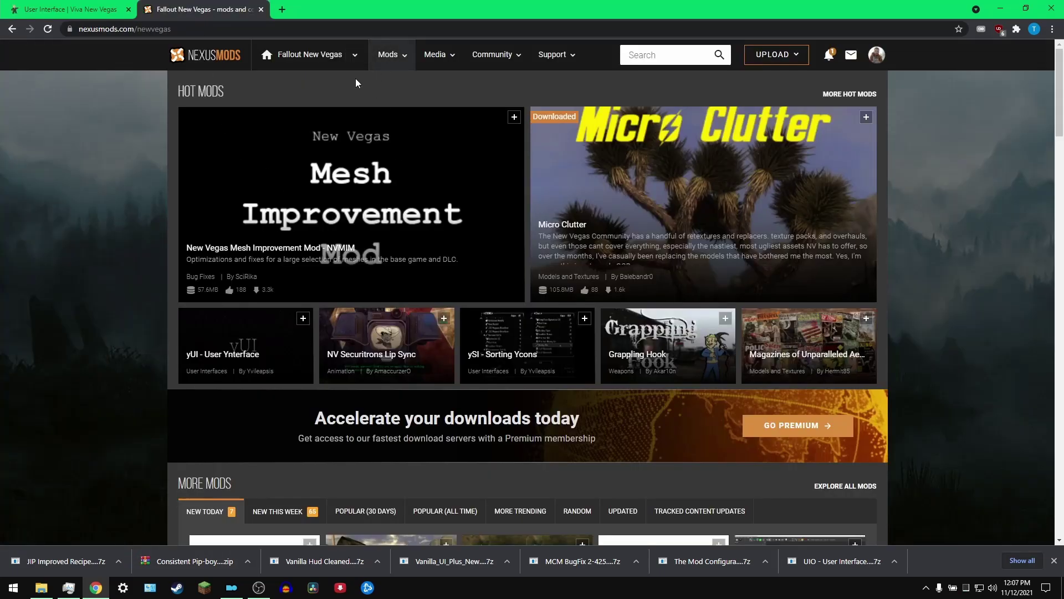
pyautogui.click(668, 195)
pyautogui.scroll(-2, 382, 378)
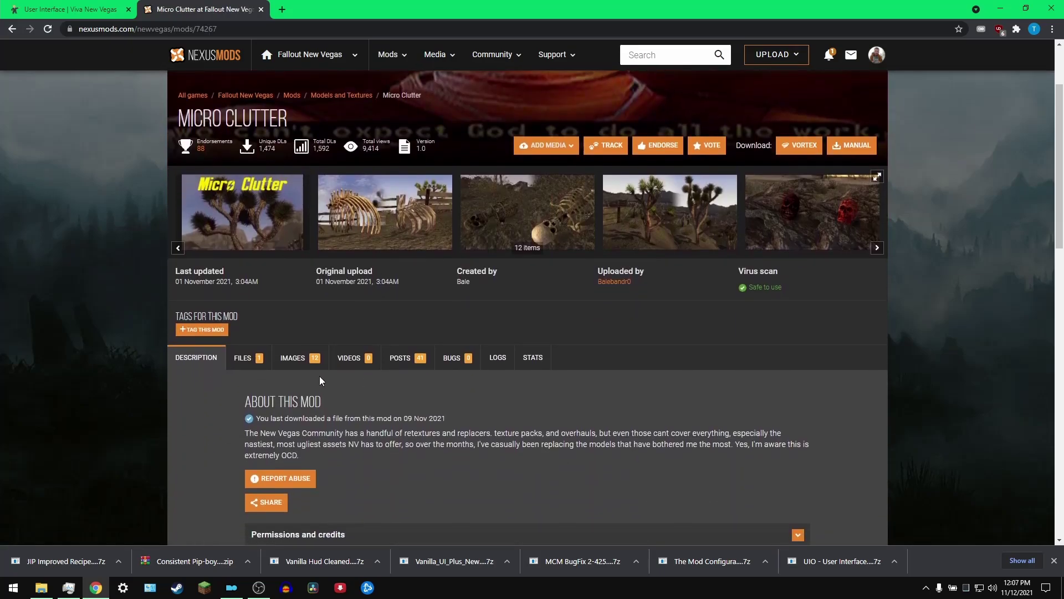
pyautogui.click(242, 357)
pyautogui.scroll(-2, 510, 307)
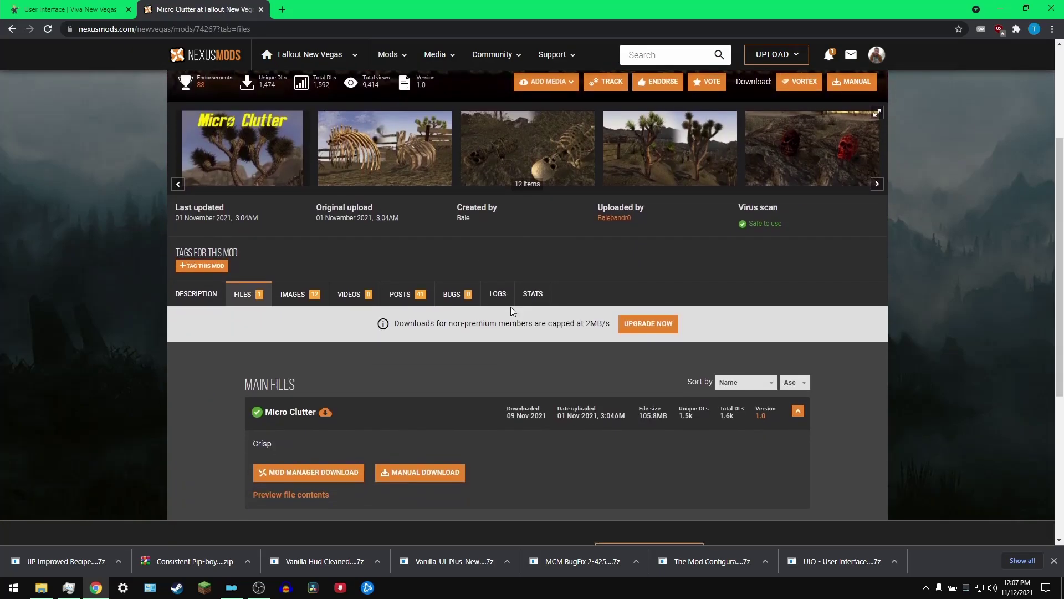
pyautogui.scroll(1, 497, 395)
pyautogui.click(410, 477)
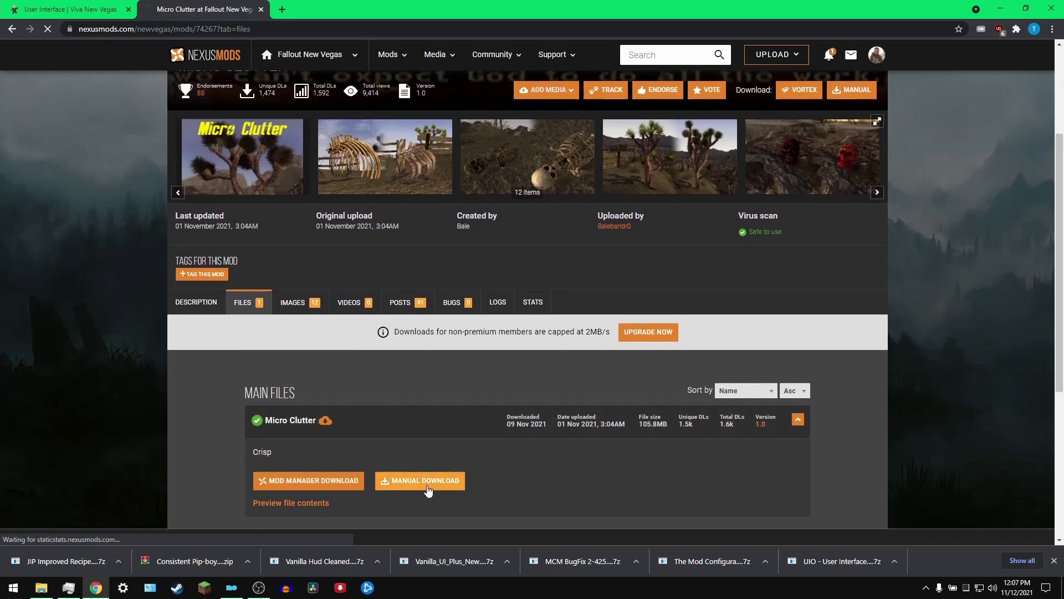
# Step: Browse the Nexus mods popular over 30 days, then view Micro Clutter's image gallery up to the Joshua Trees comparison
pyautogui.hotkey('alt', 'Left')
pyautogui.scroll(-3, 356, 333)
pyautogui.click(377, 341)
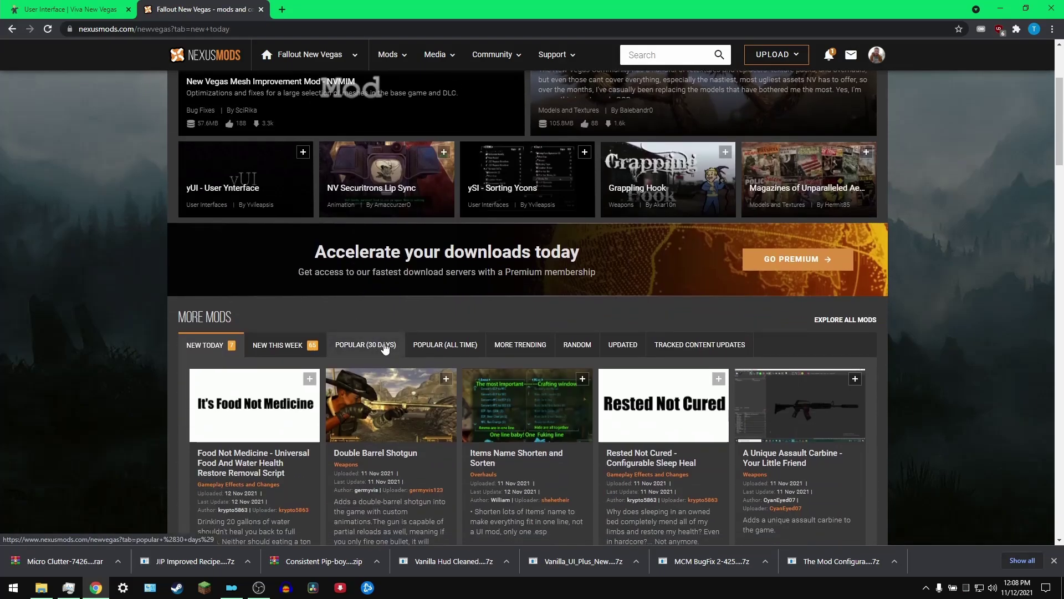
pyautogui.scroll(-2, 426, 315)
pyautogui.scroll(-2, 435, 315)
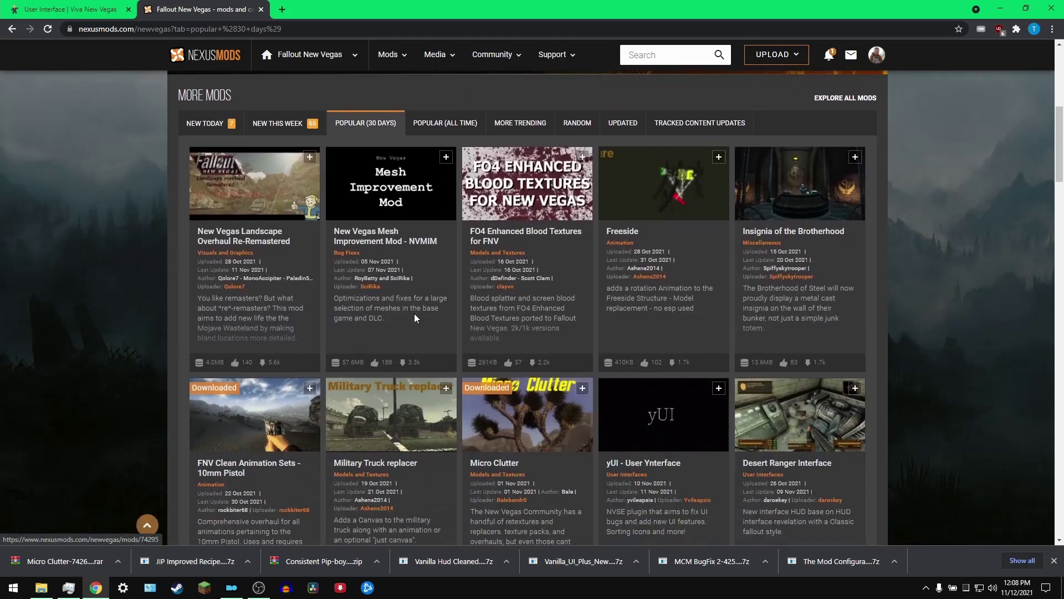
pyautogui.click(521, 414)
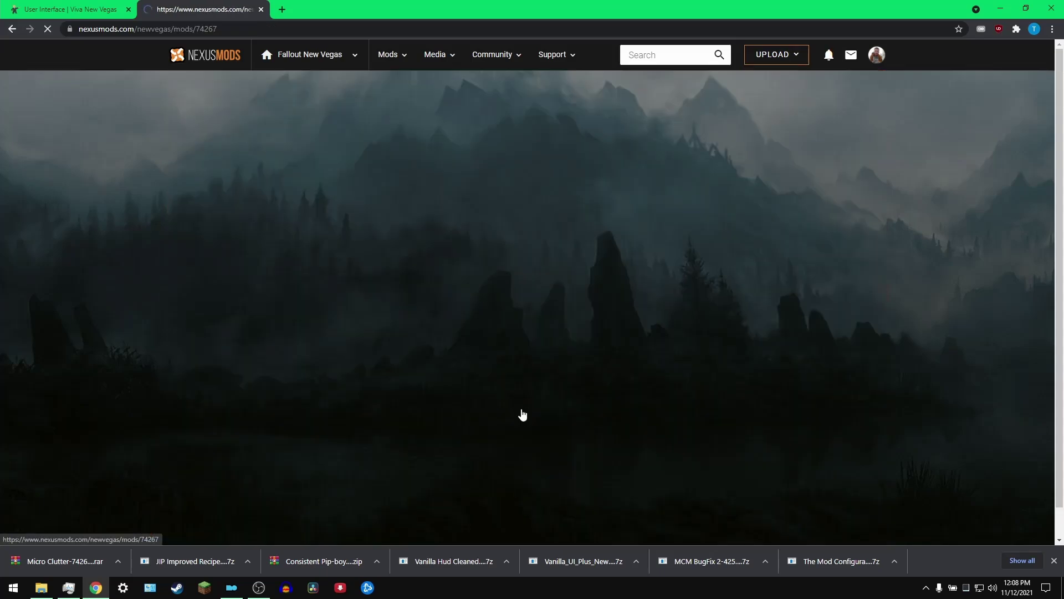
pyautogui.click(493, 336)
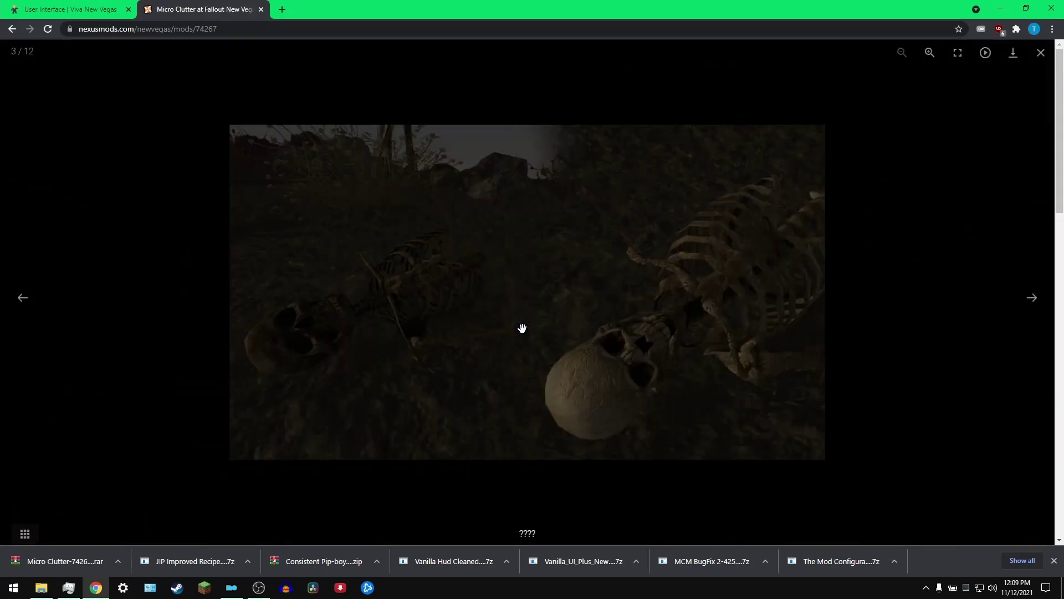
pyautogui.click(1033, 300)
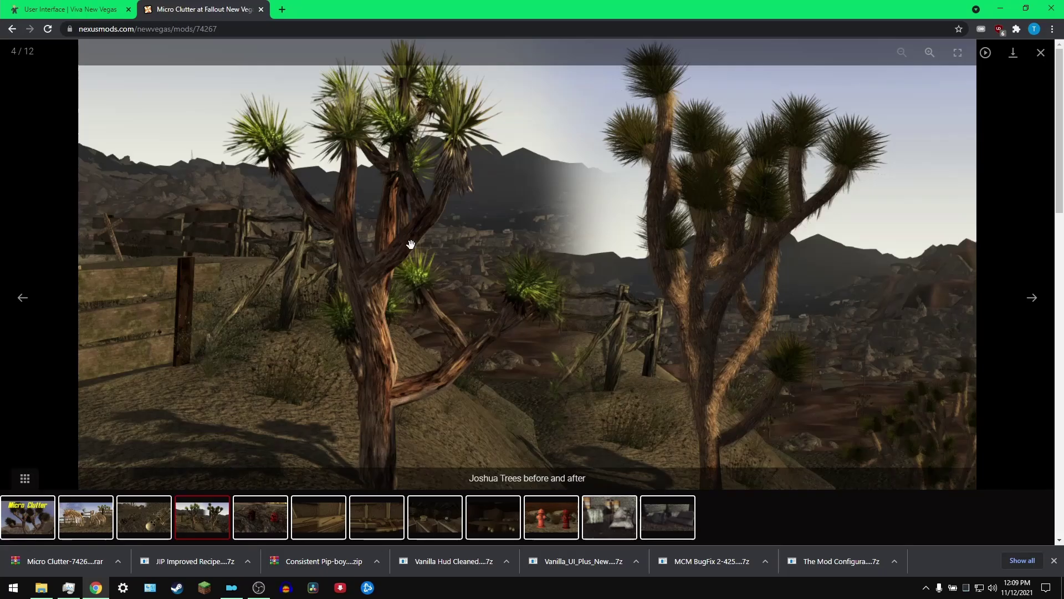
# Step: Install the downloaded Micro Clutter archive in Mod Organizer and enable it in the mod list
pyautogui.click(242, 582)
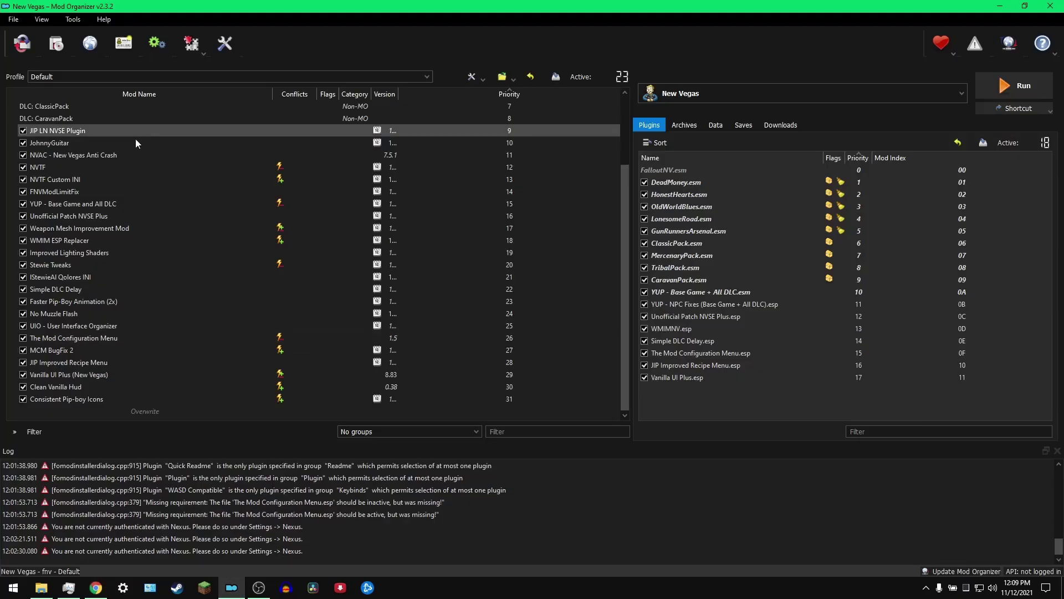
pyautogui.click(56, 44)
pyautogui.click(137, 122)
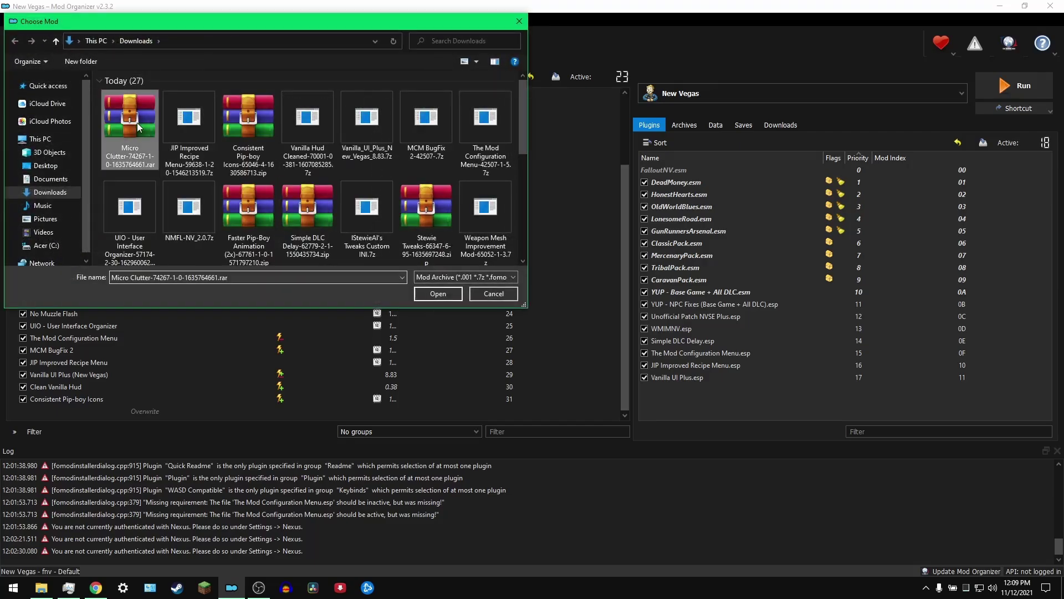
pyautogui.click(451, 295)
pyautogui.click(590, 304)
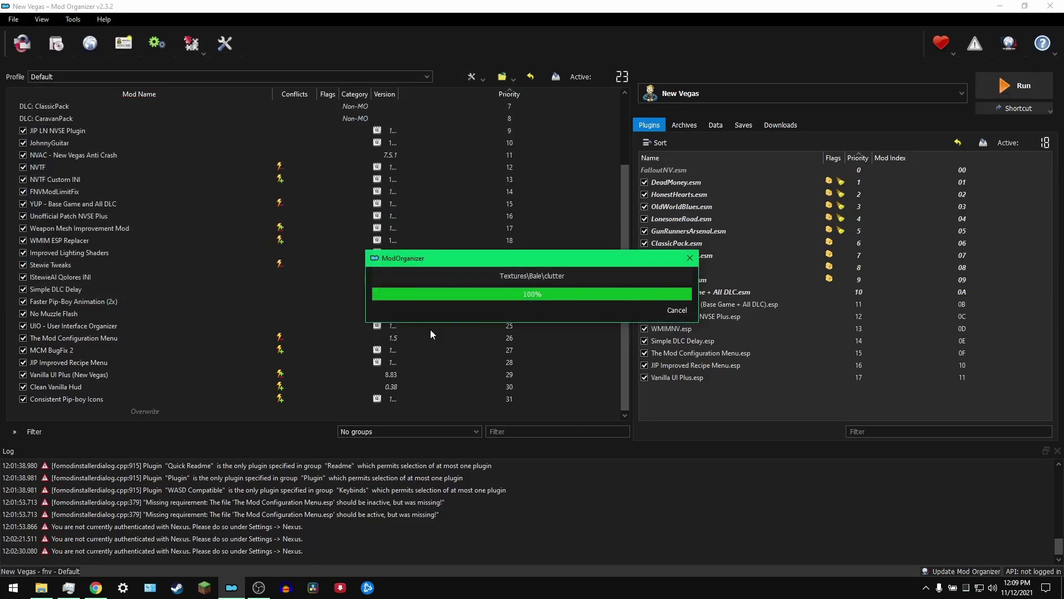
pyautogui.scroll(-1, 358, 345)
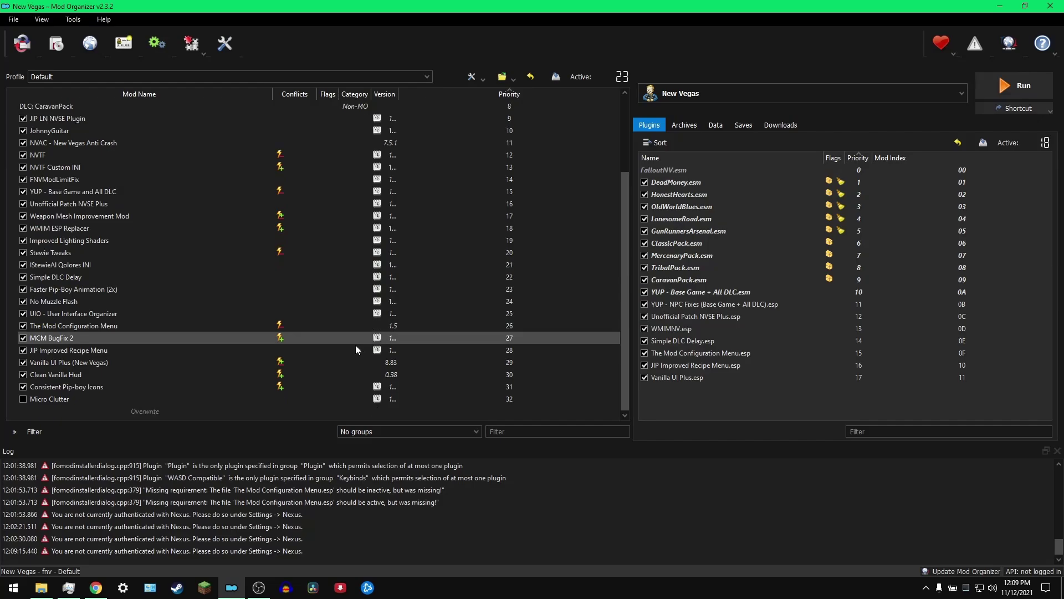
pyautogui.click(23, 398)
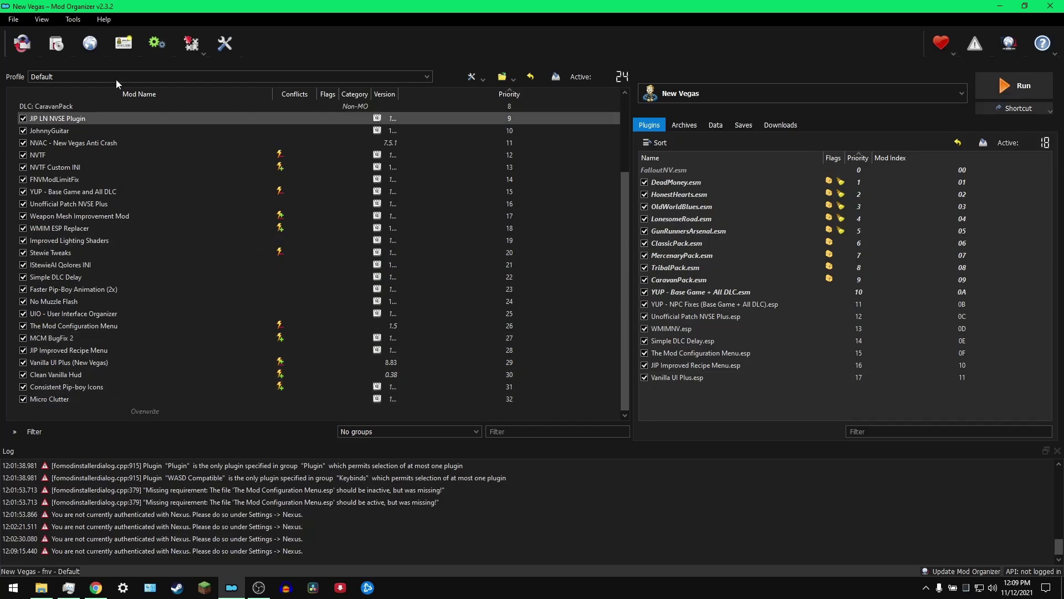
# Step: Check the save game, INI file and archive invalidation options of the Default profile
pyautogui.click(119, 45)
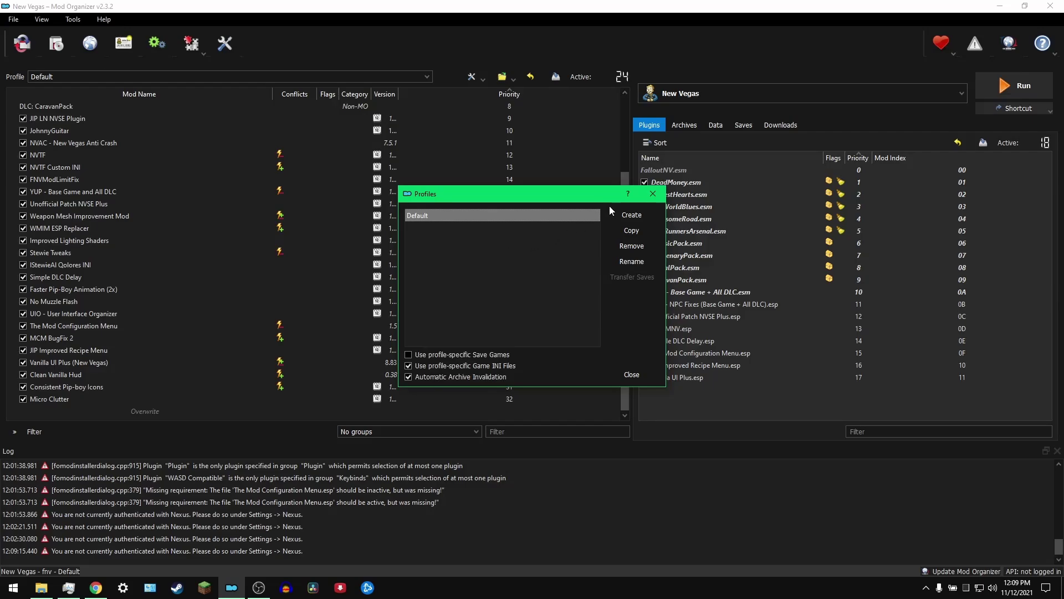
pyautogui.click(653, 194)
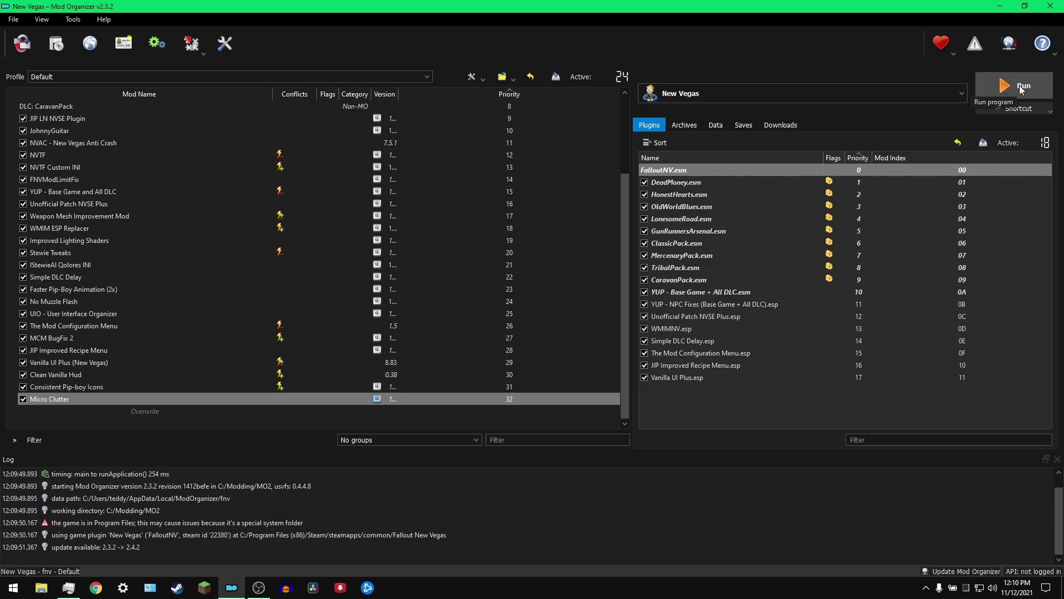
# Step: Launch New Vegas from Mod Organizer and check the Adjustable Scope Zoom options in the game's Tweaks settings
pyautogui.click(1020, 85)
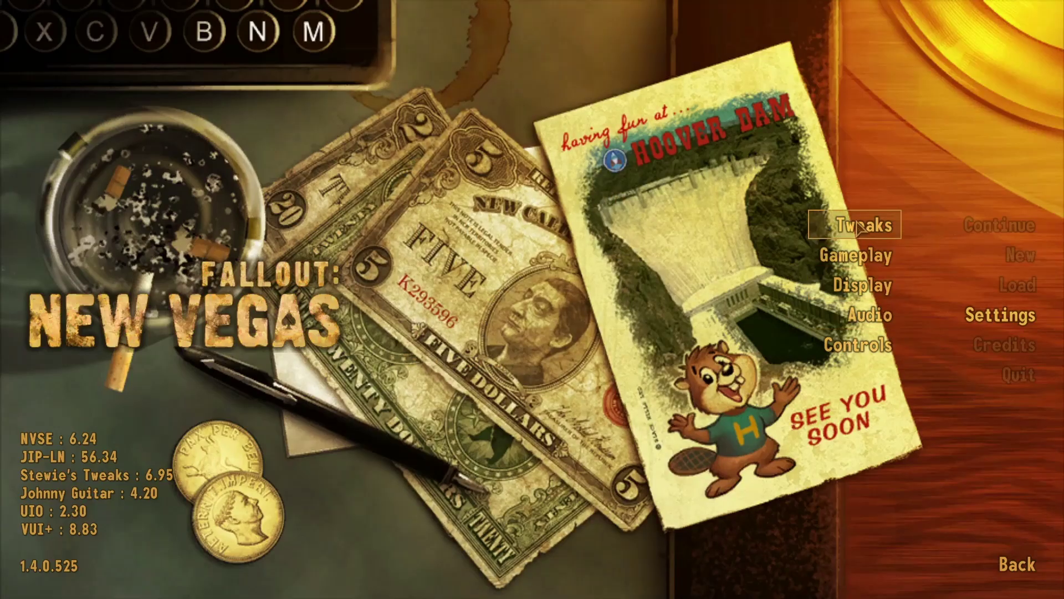
pyautogui.click(858, 228)
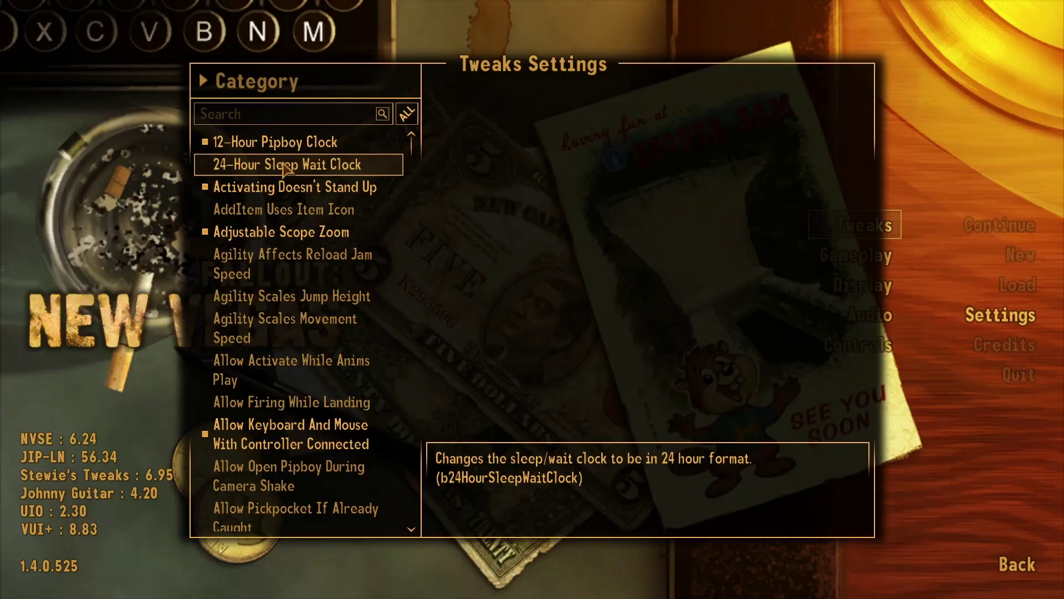
pyautogui.click(281, 232)
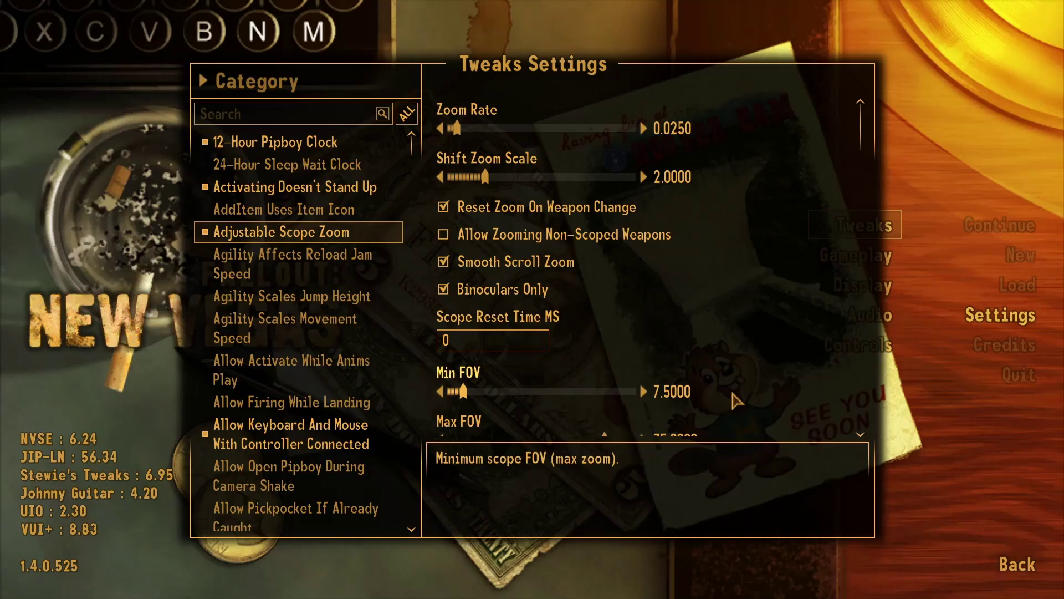
pyautogui.click(1019, 571)
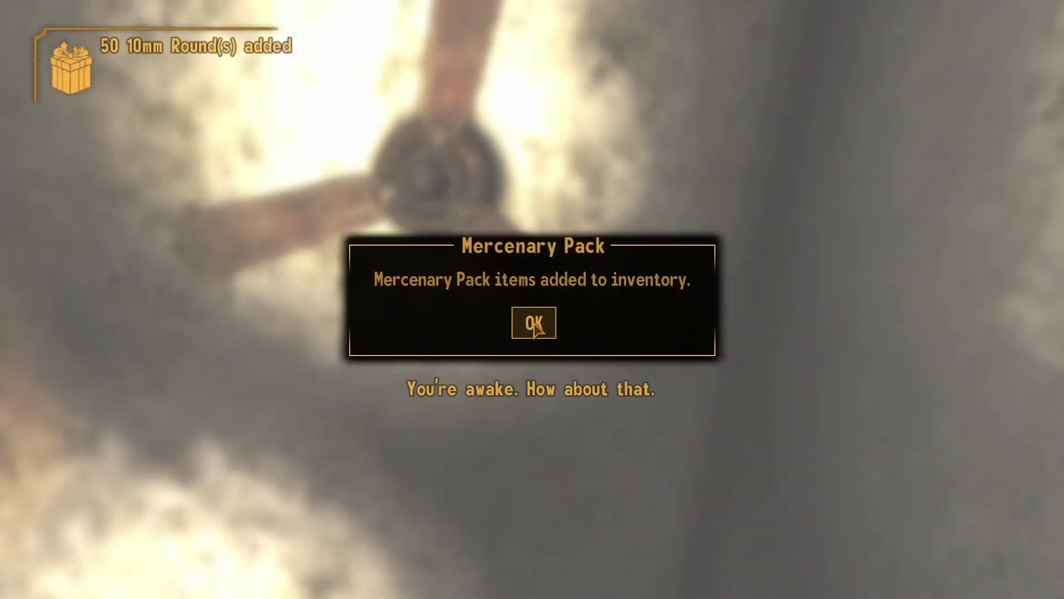
# Step: Name the new character "Qolore's Simp Boi" and finish the General face shape adjustments in the Reflectron
pyautogui.click(534, 324)
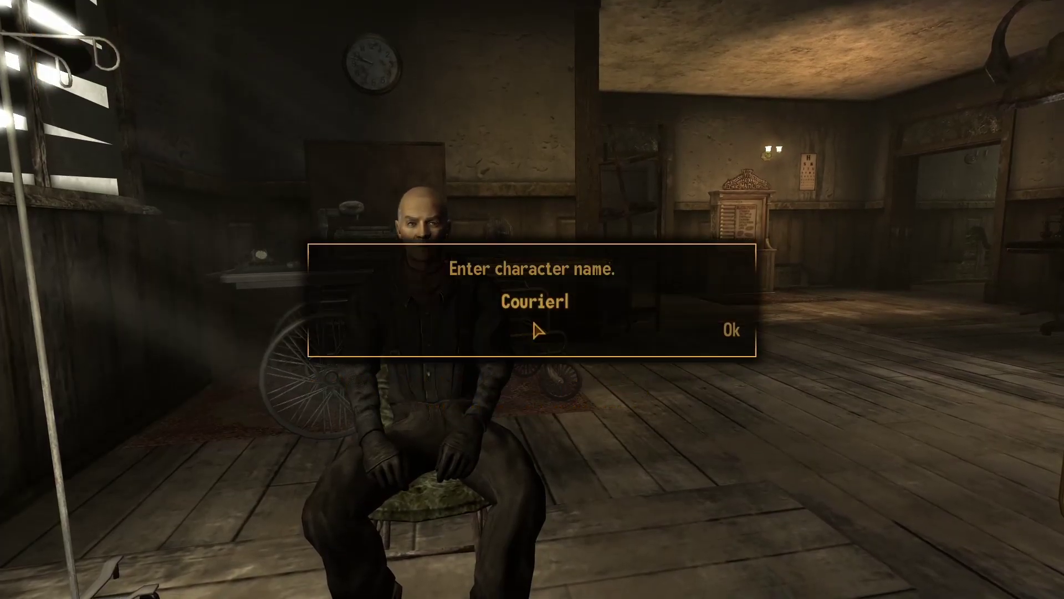
pyautogui.press('Return')
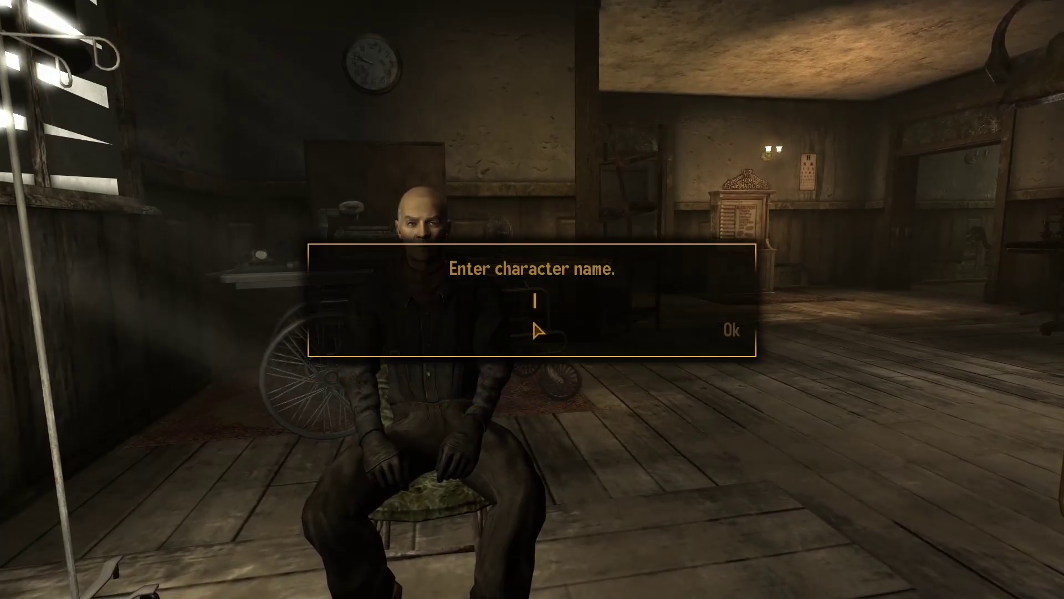
pyautogui.write("Qolore's ")
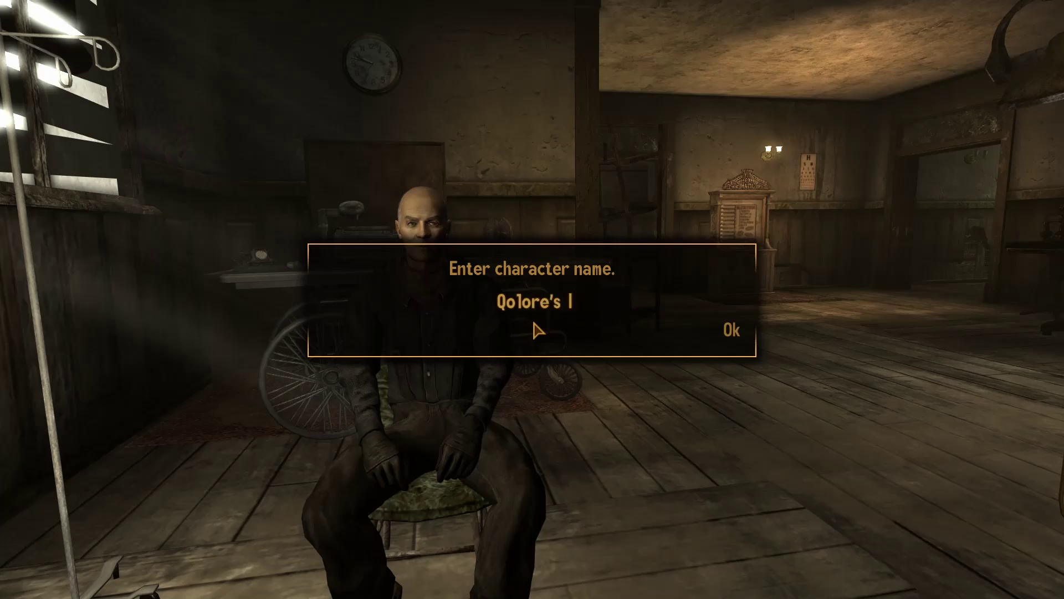
pyautogui.write('Simp Boi')
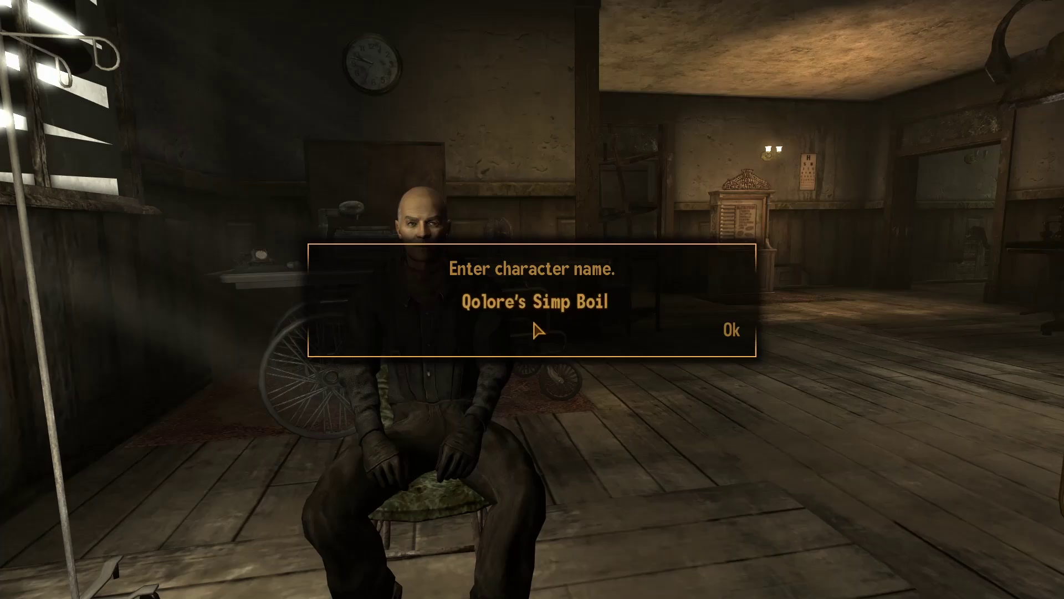
pyautogui.click(732, 330)
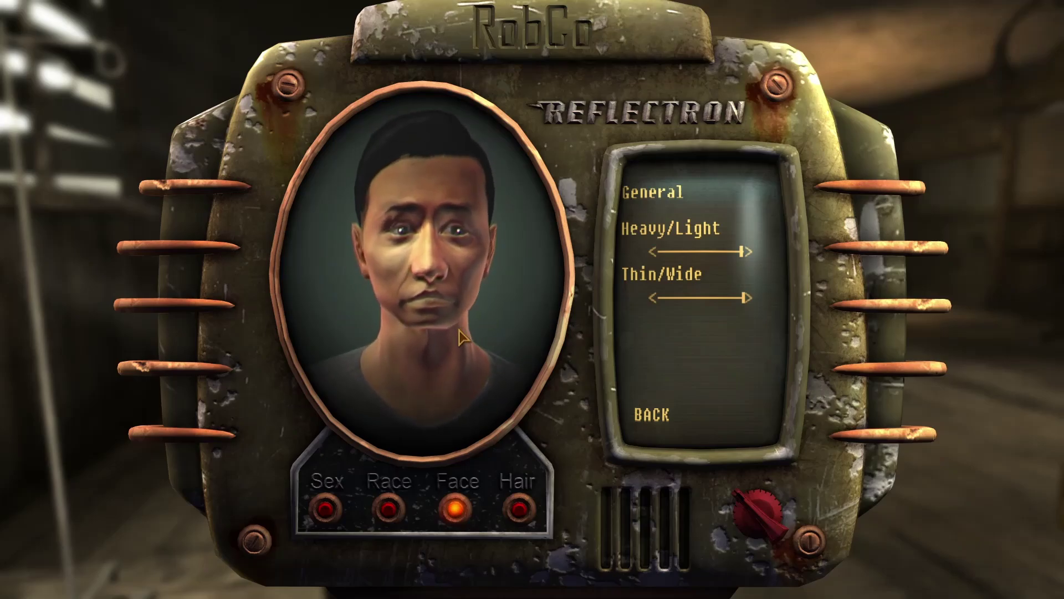
pyautogui.click(661, 420)
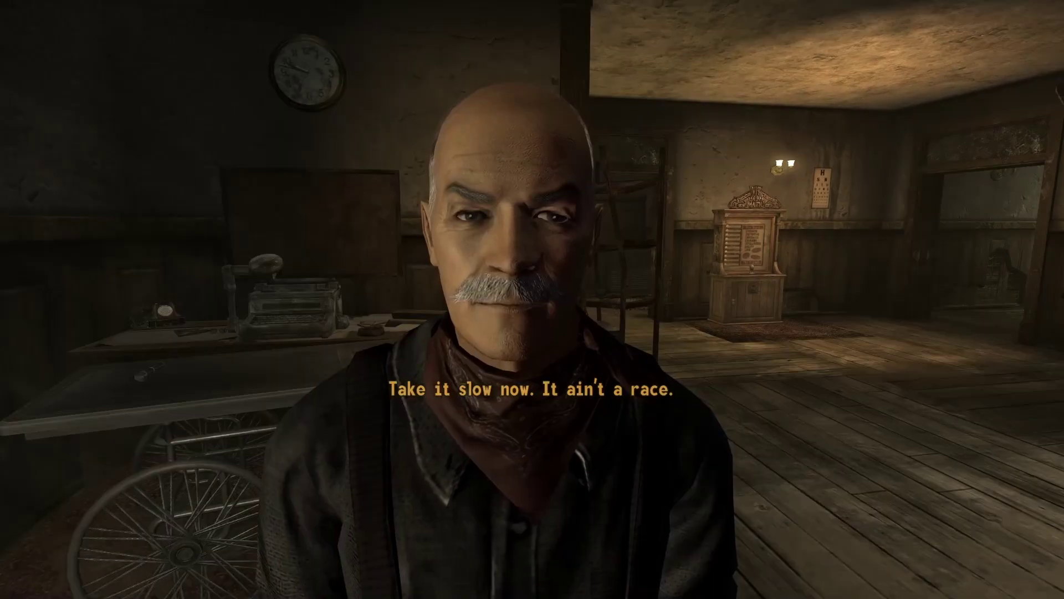
# Step: Walk across the room to the SPECIAL rating machine and talk to Doc Mitchell standing beside it
pyautogui.press('w')
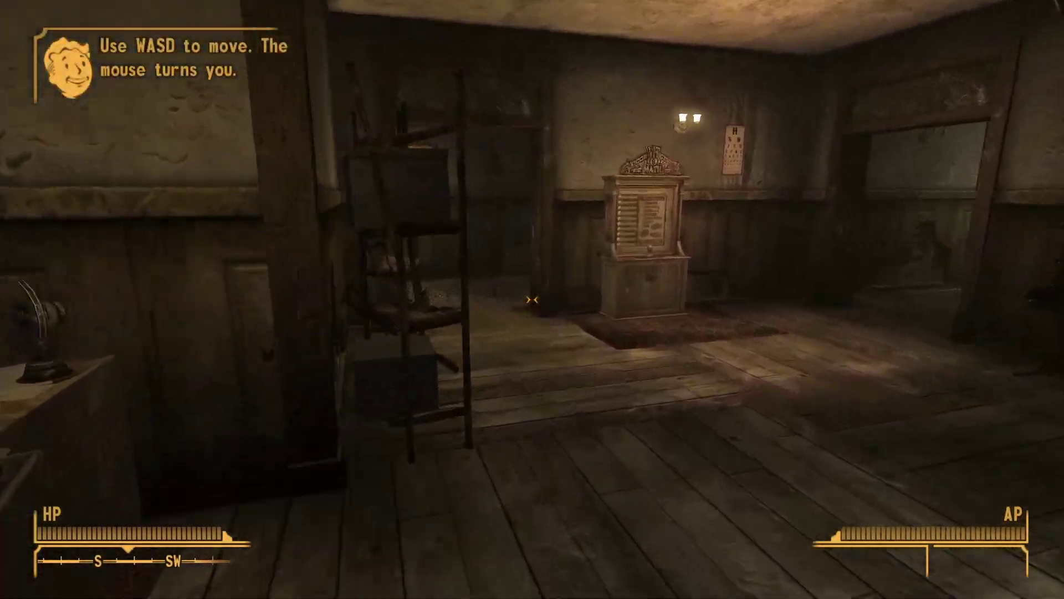
pyautogui.press('w')
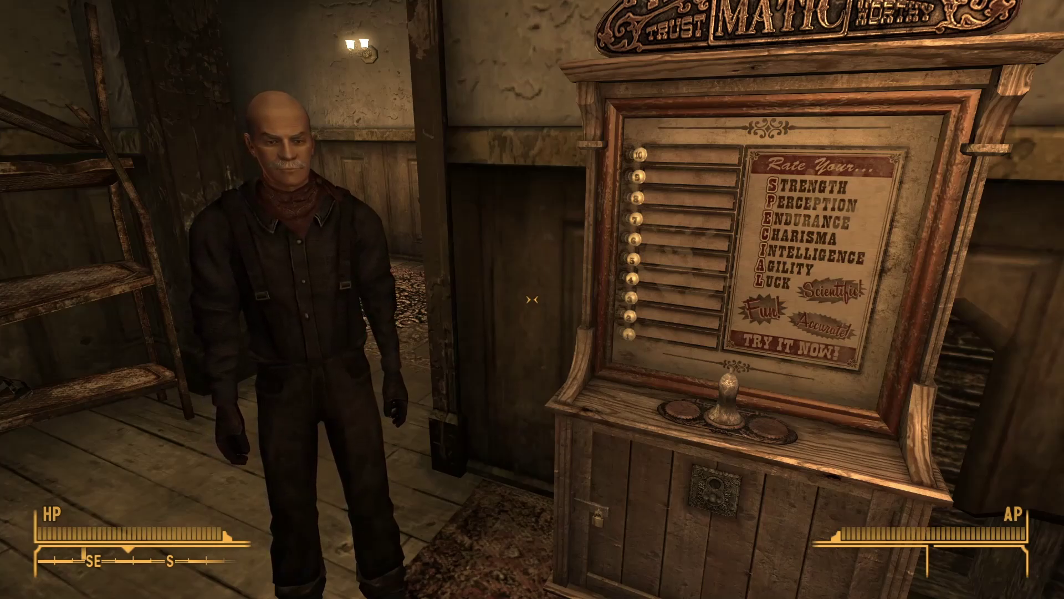
pyautogui.press('s')
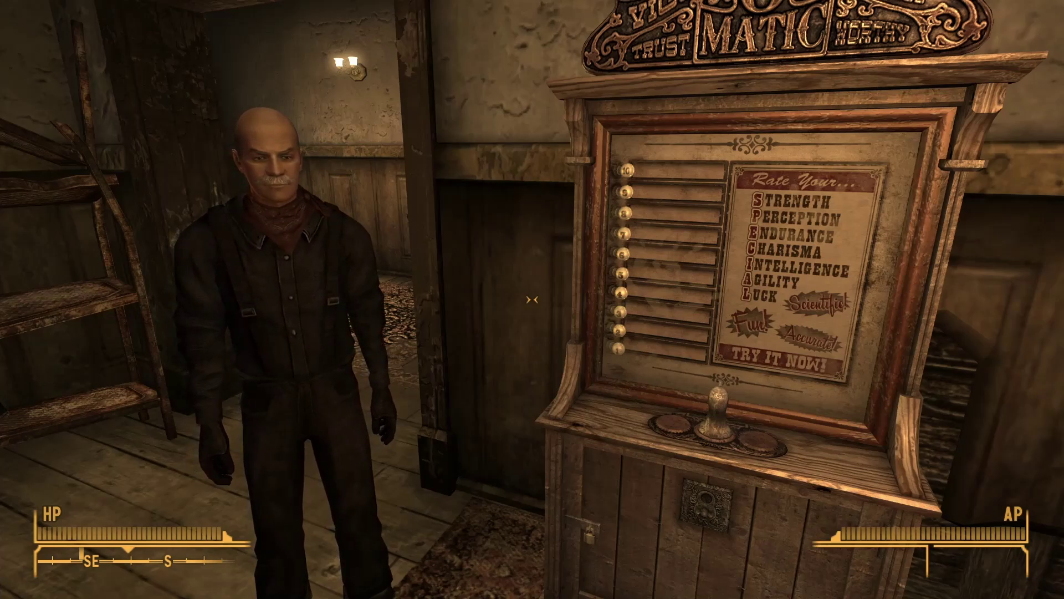
pyautogui.press('w')
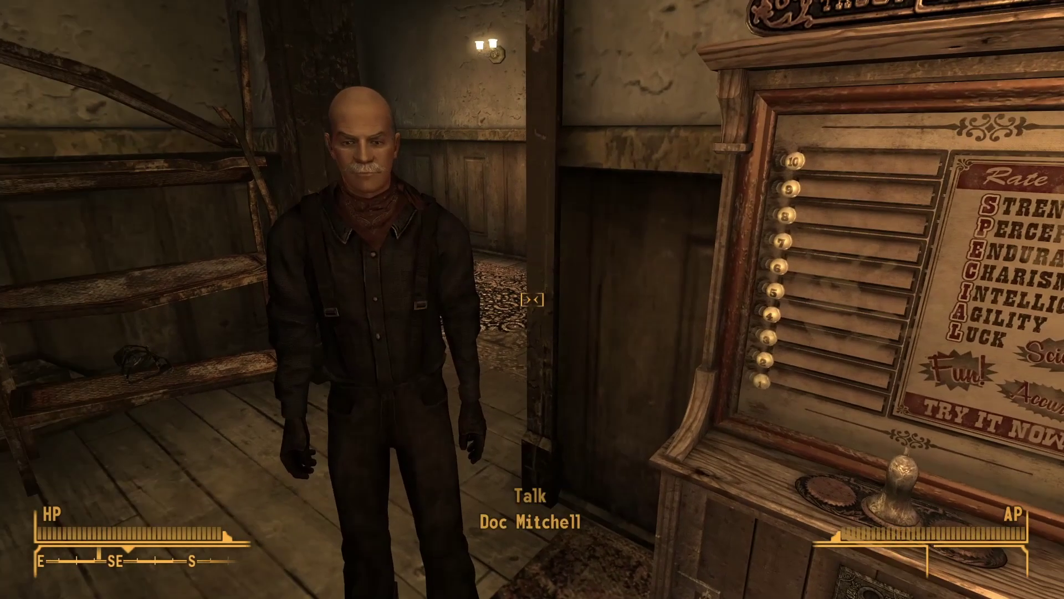
pyautogui.press('w')
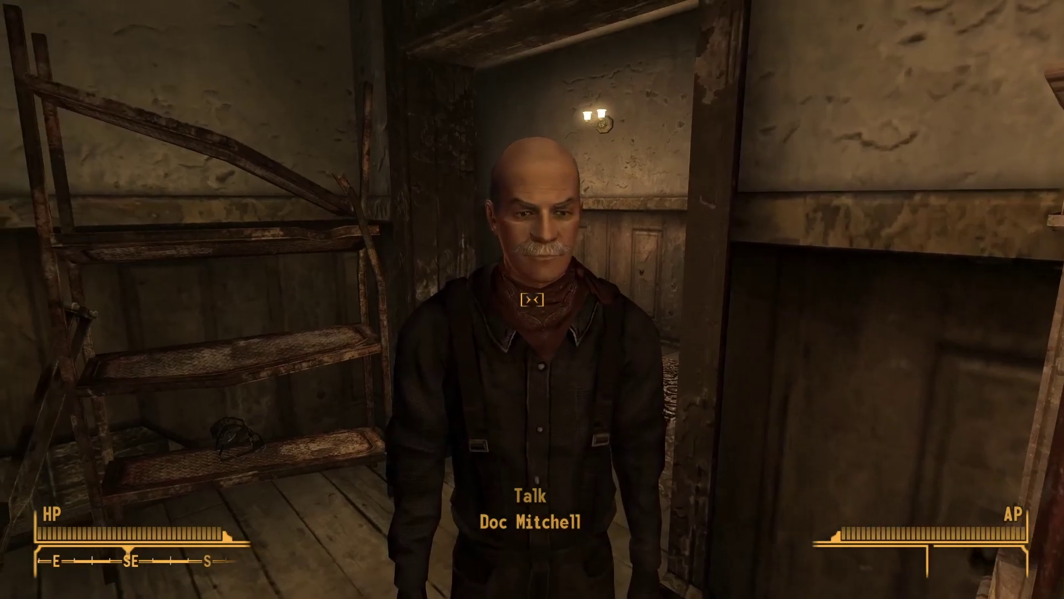
pyautogui.press('w')
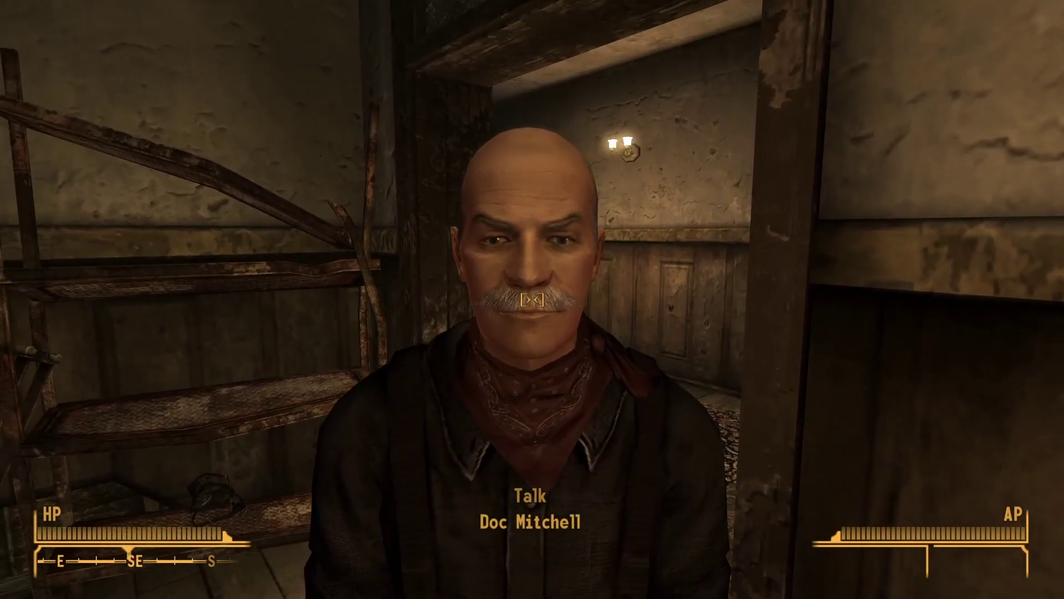
pyautogui.press('e')
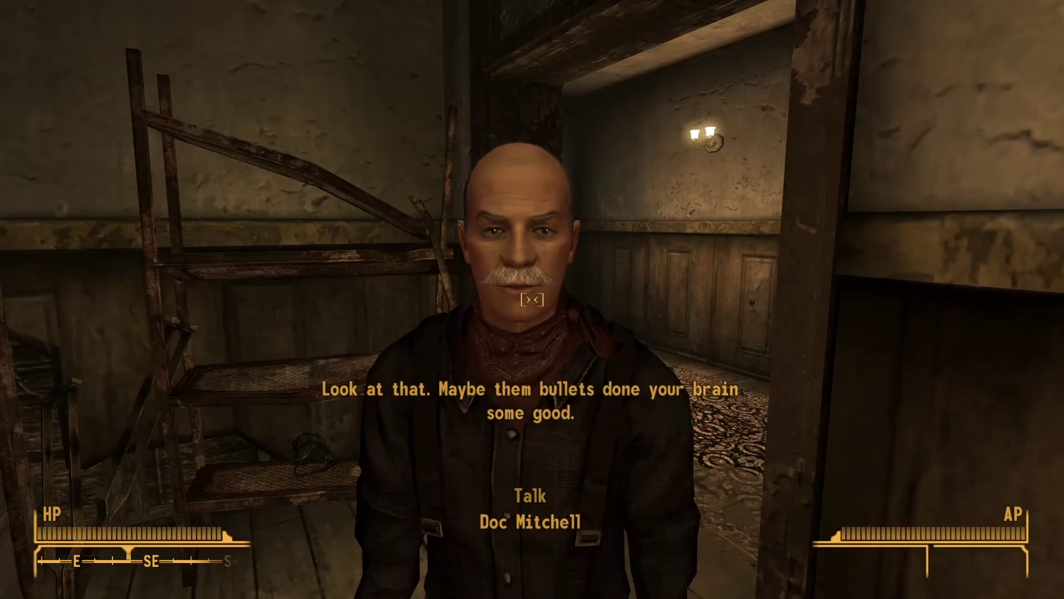